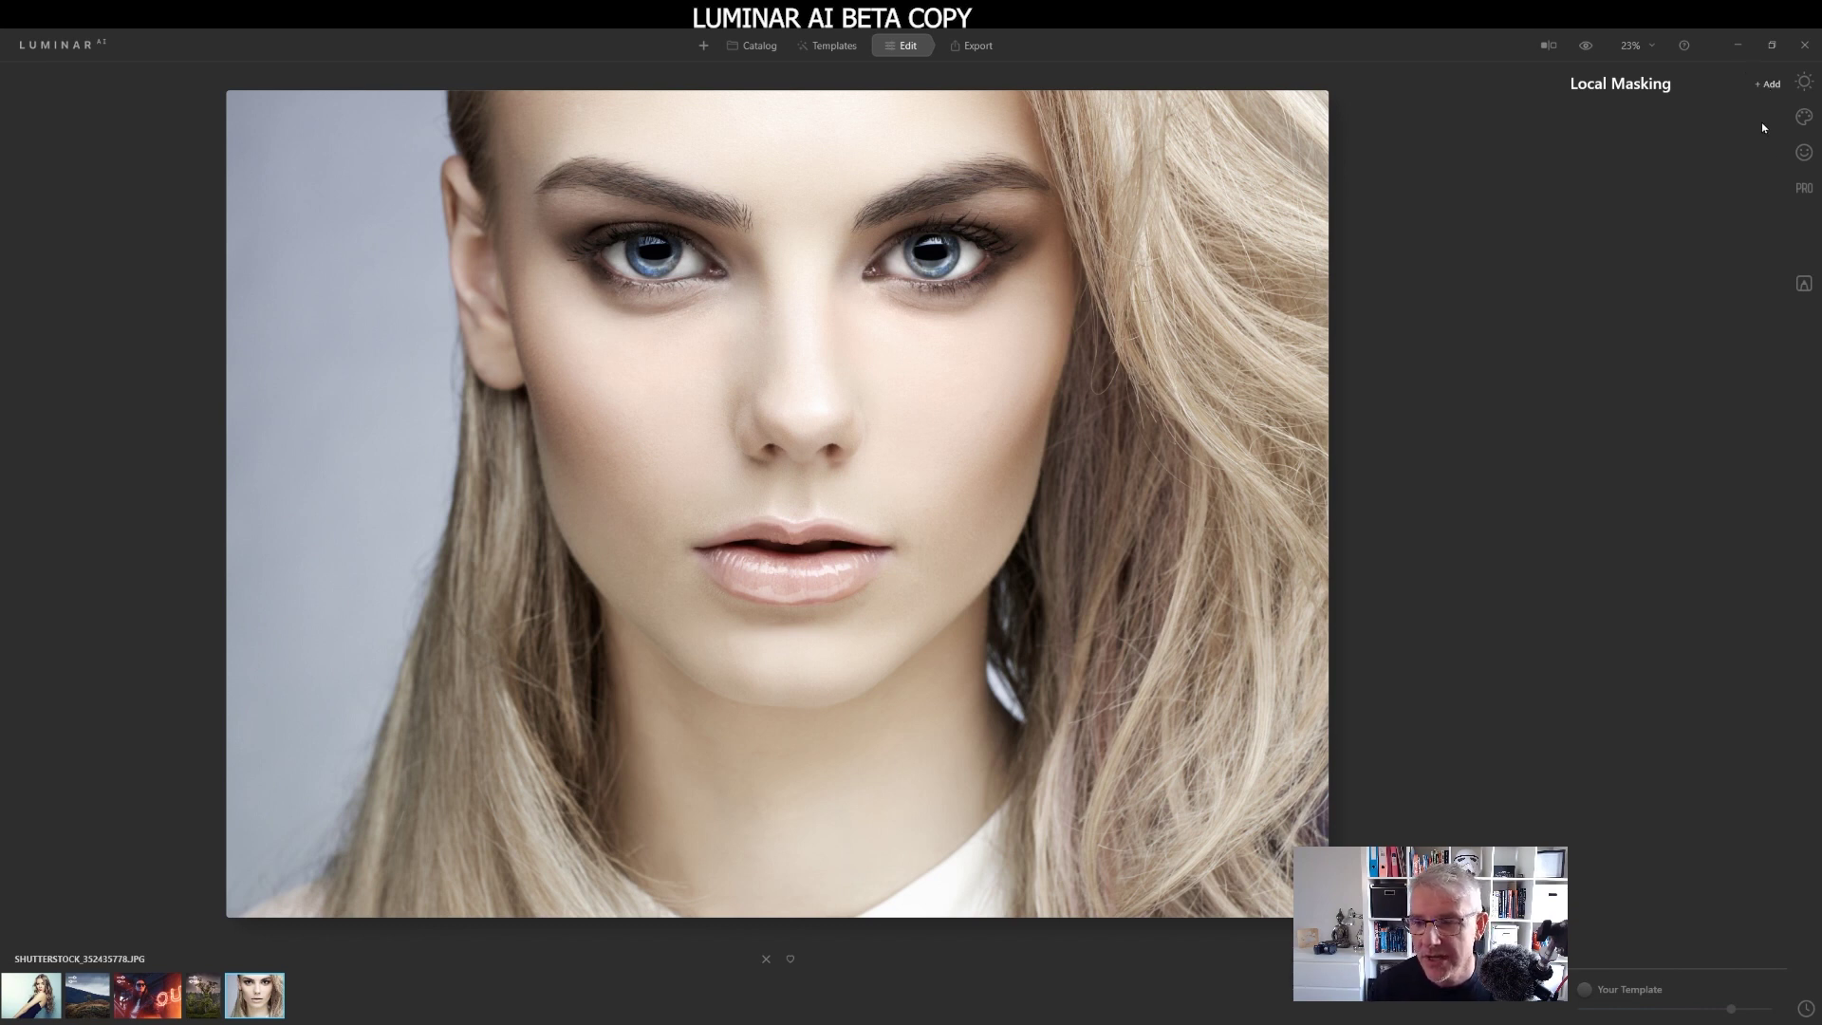
Set Lips Saturation to 4 and Lips Redness to 70 for the portrait, checking the result against the original.
left_click(1803, 154)
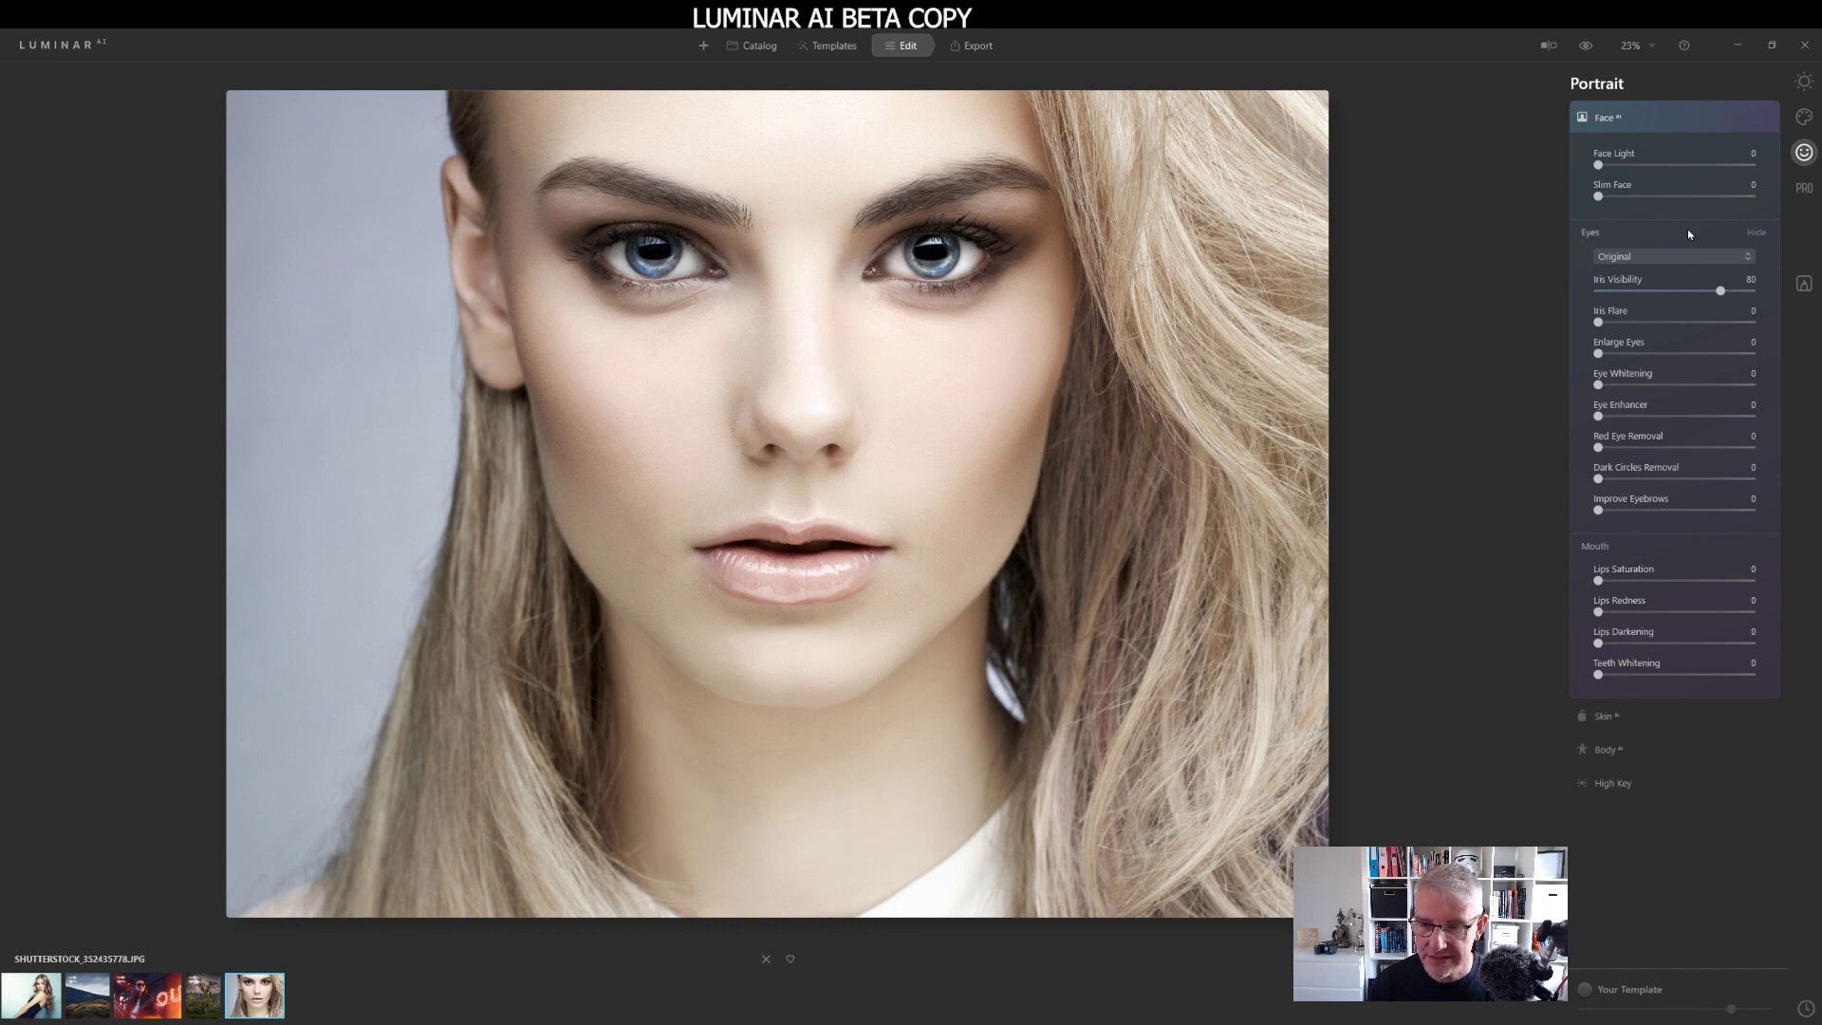
left_click(1611, 260)
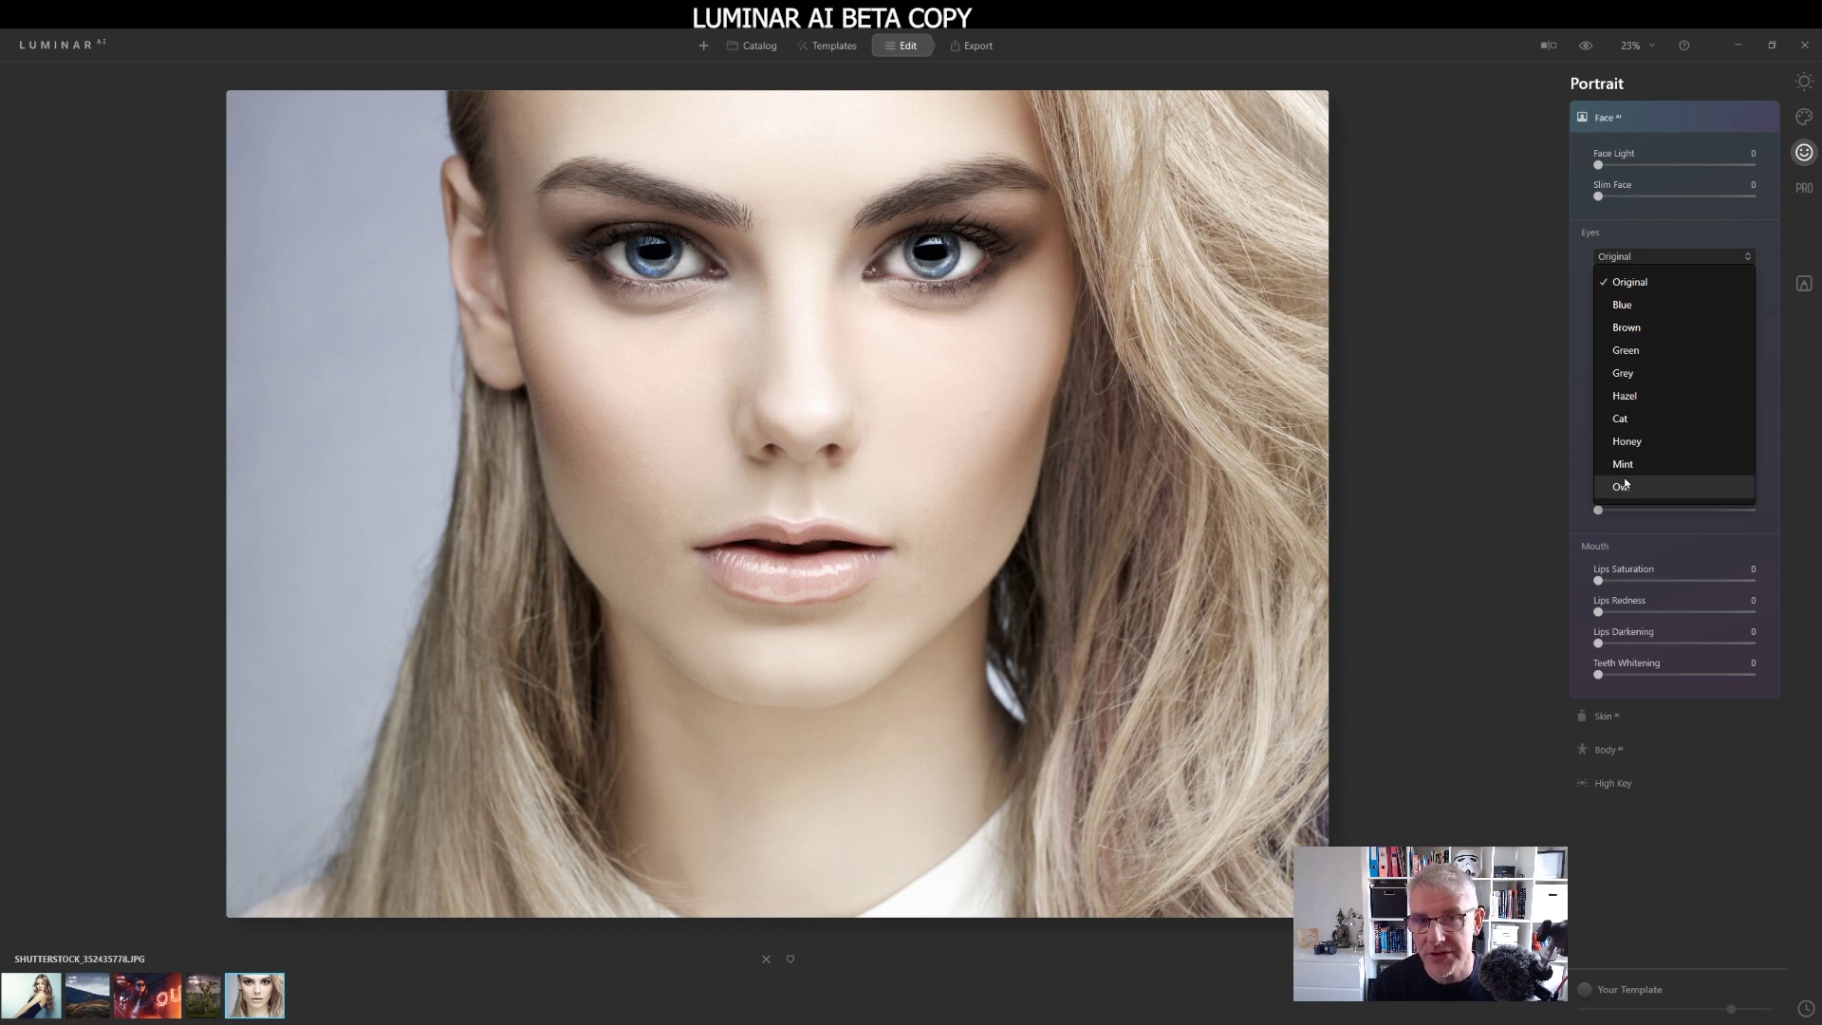
left_click(1602, 545)
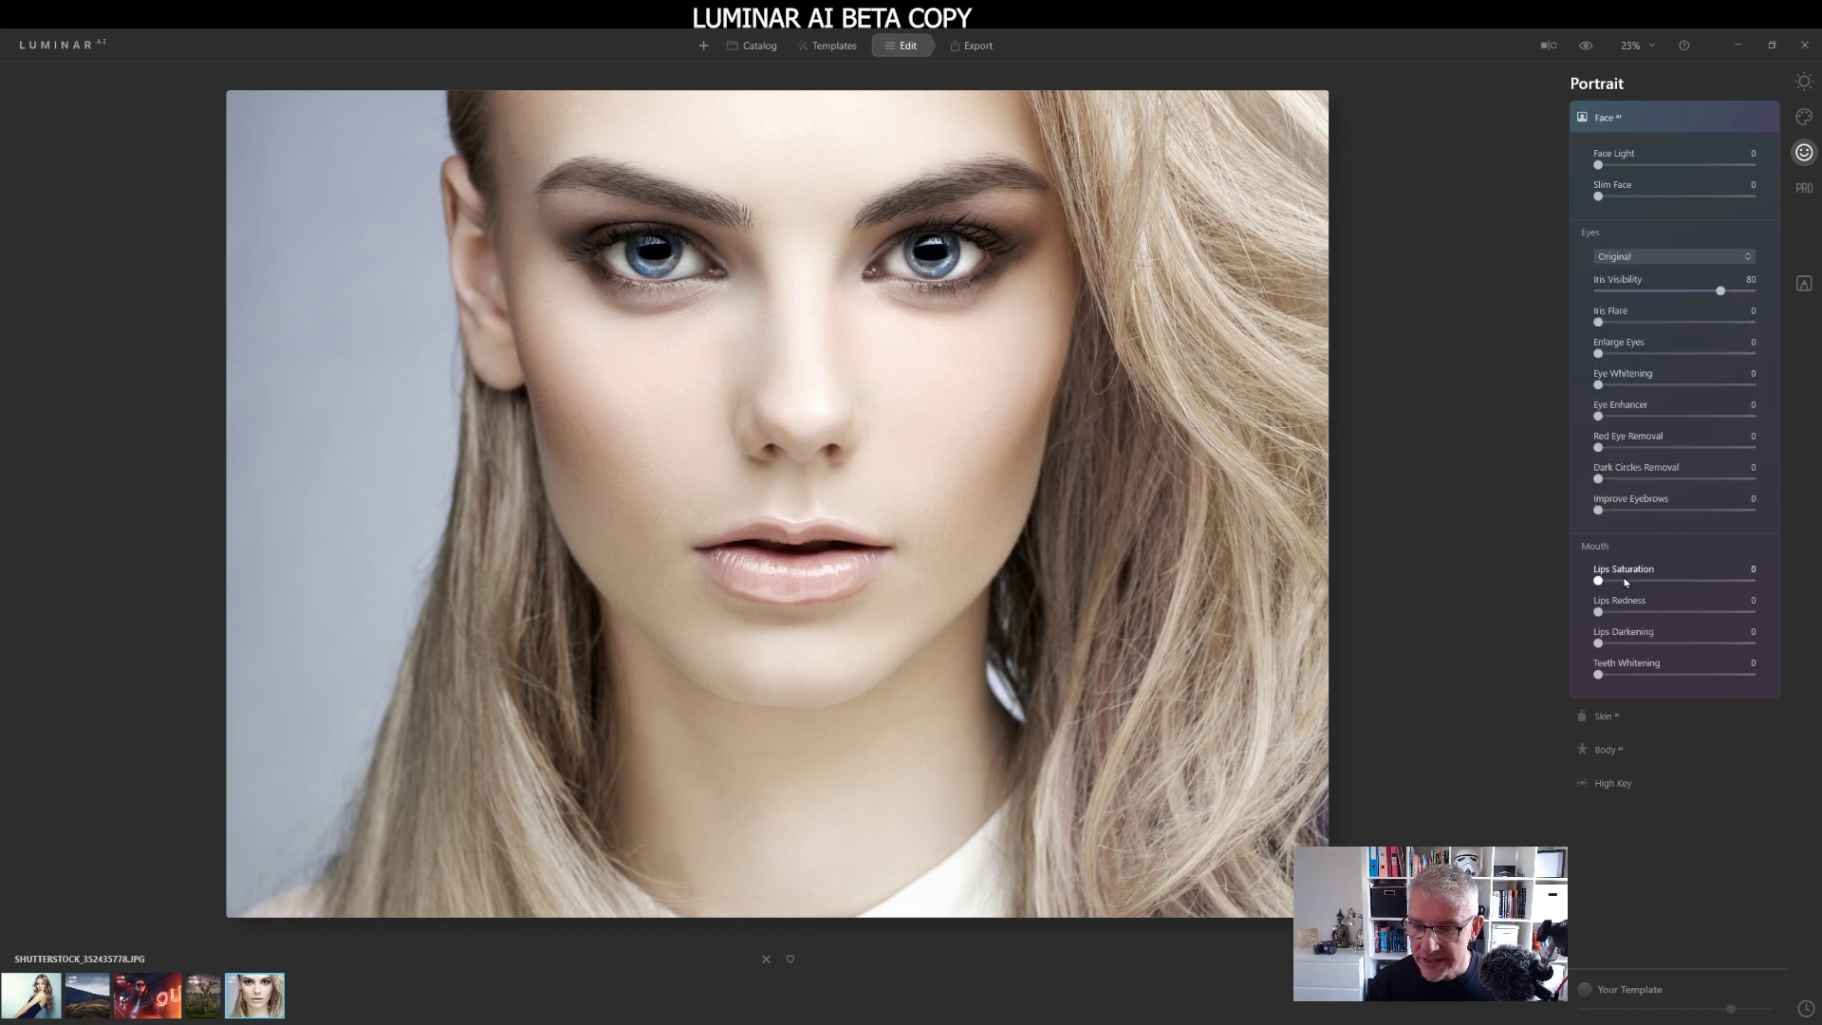
left_click_drag(1599, 581, 1605, 581)
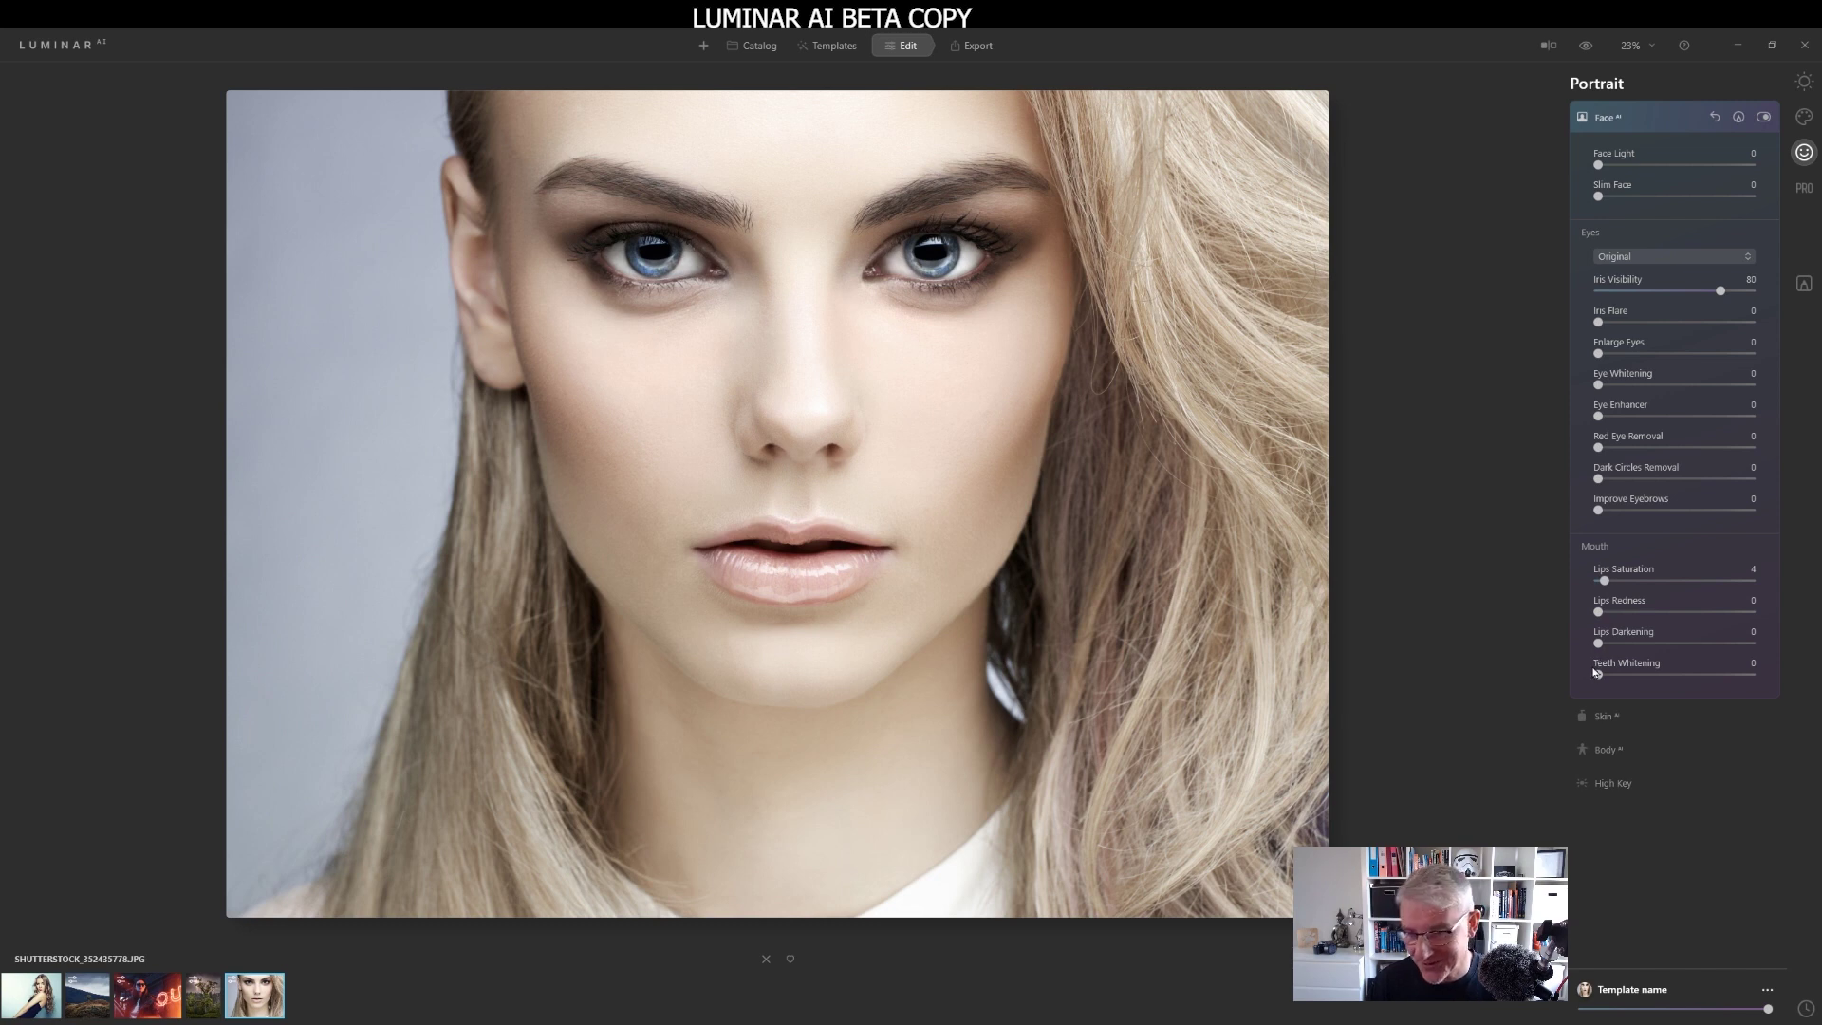
left_click_drag(1598, 612, 1705, 617)
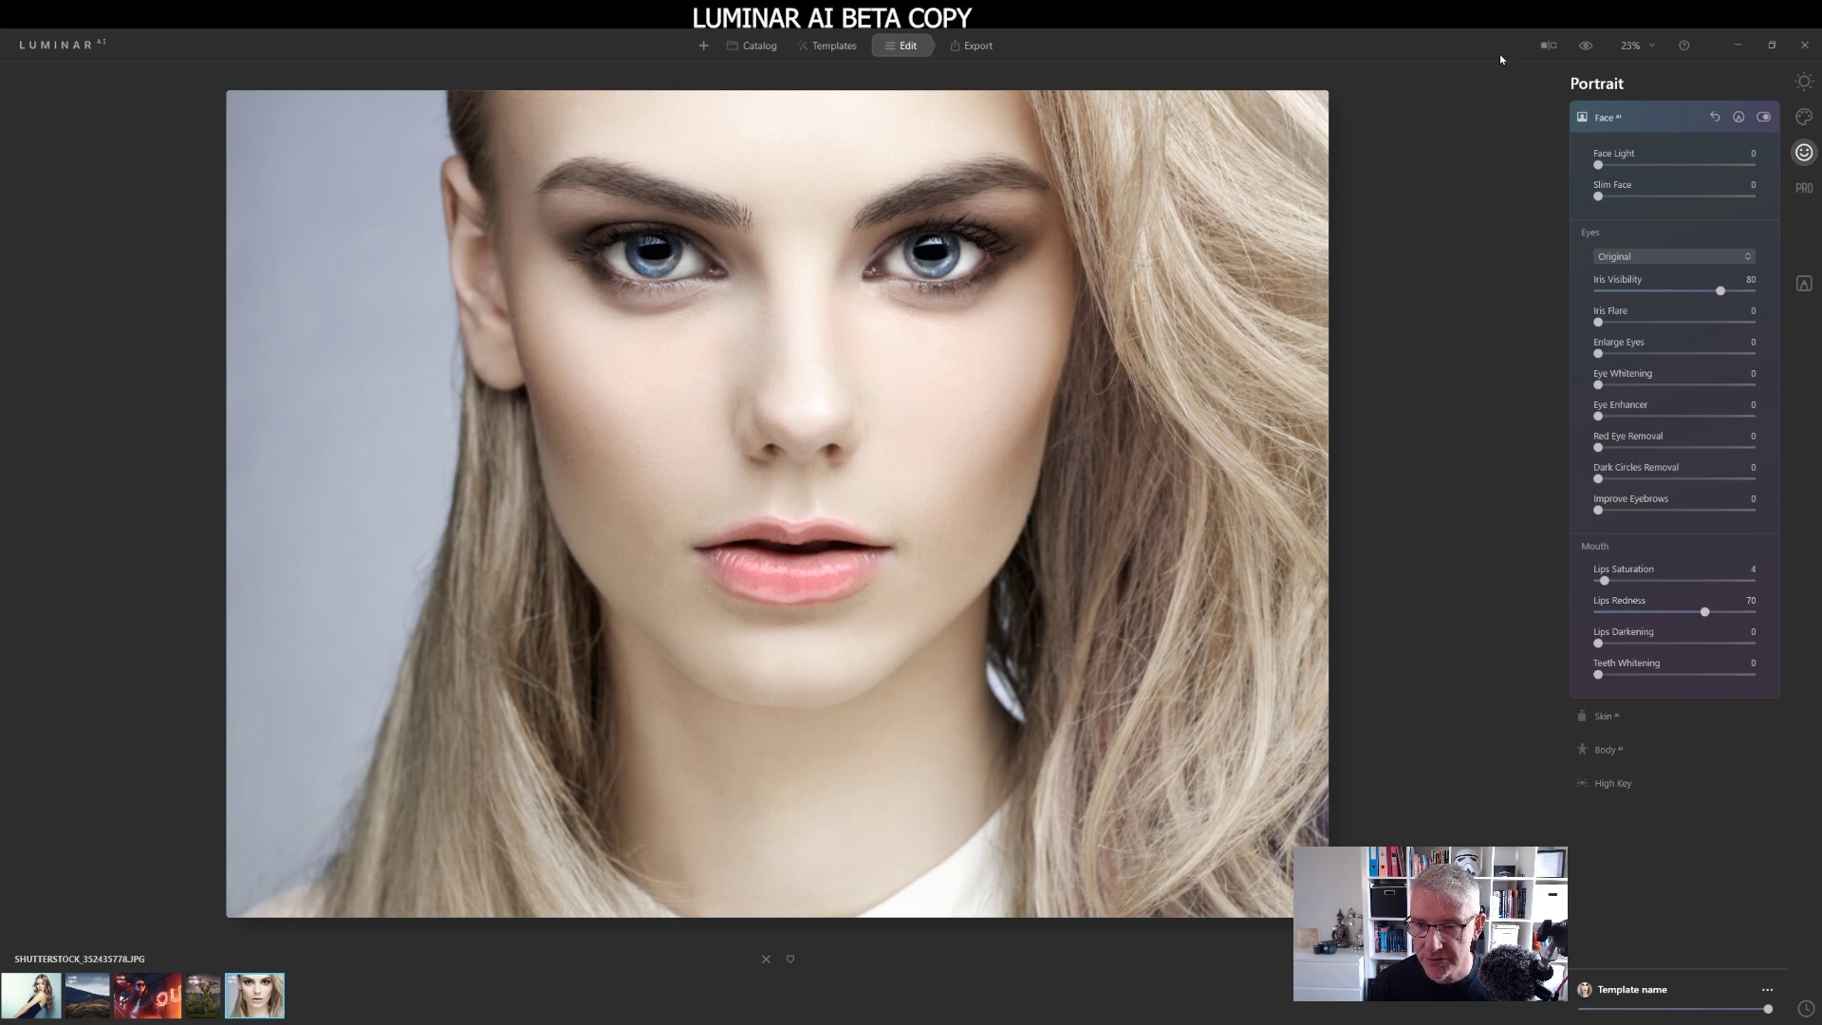
left_click(1590, 50)
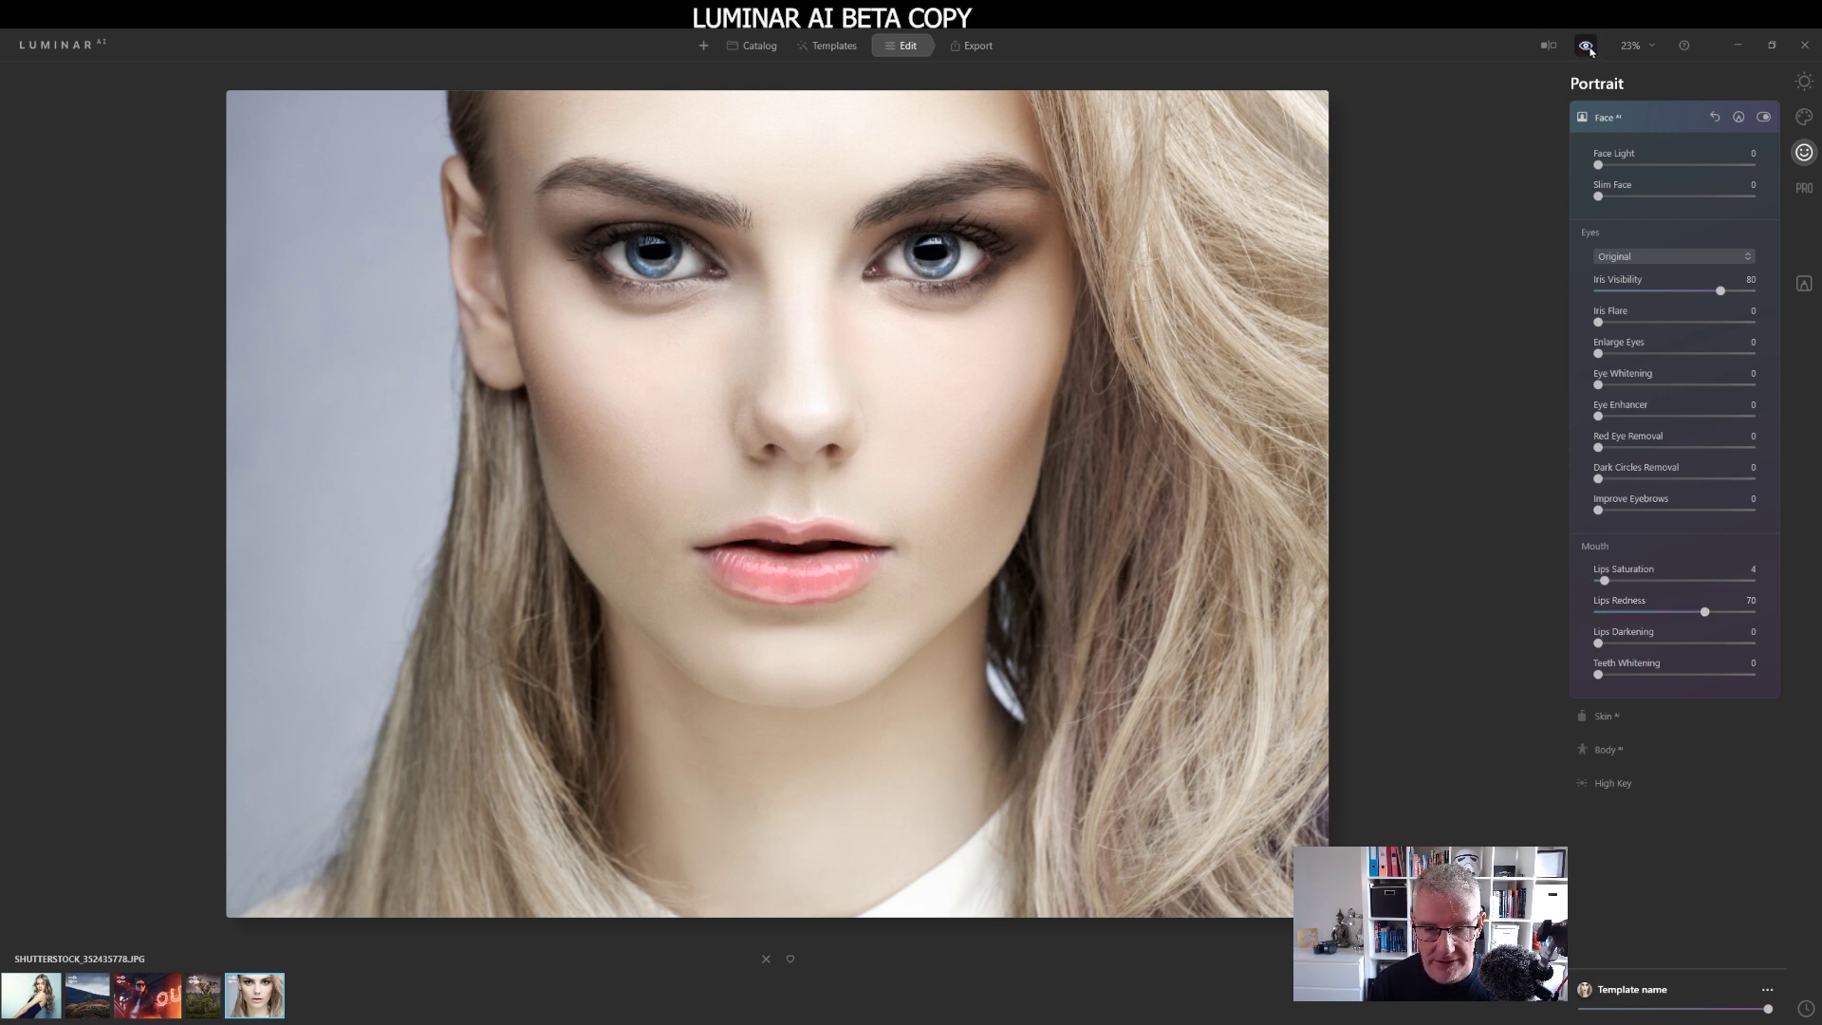
left_click(1590, 50)
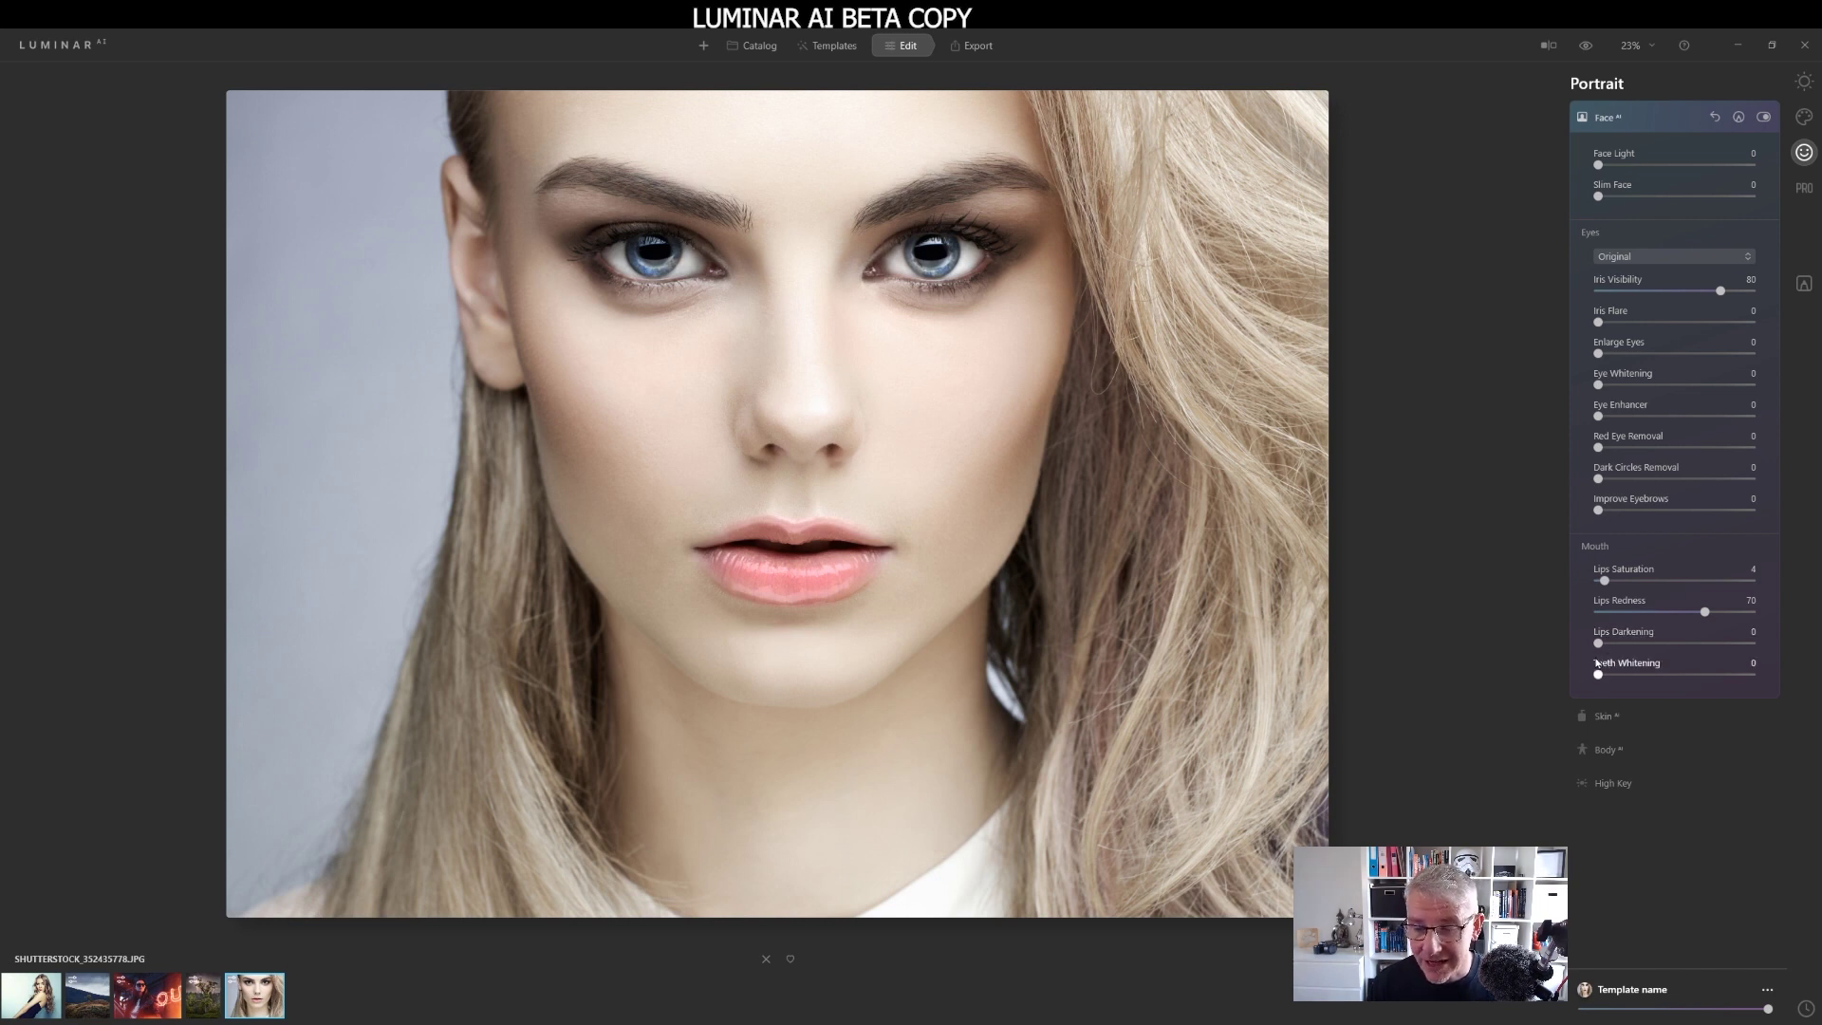
Set Lips Darkening to 28 and compare the lips with the original photo.
left_click_drag(1607, 653, 1627, 656)
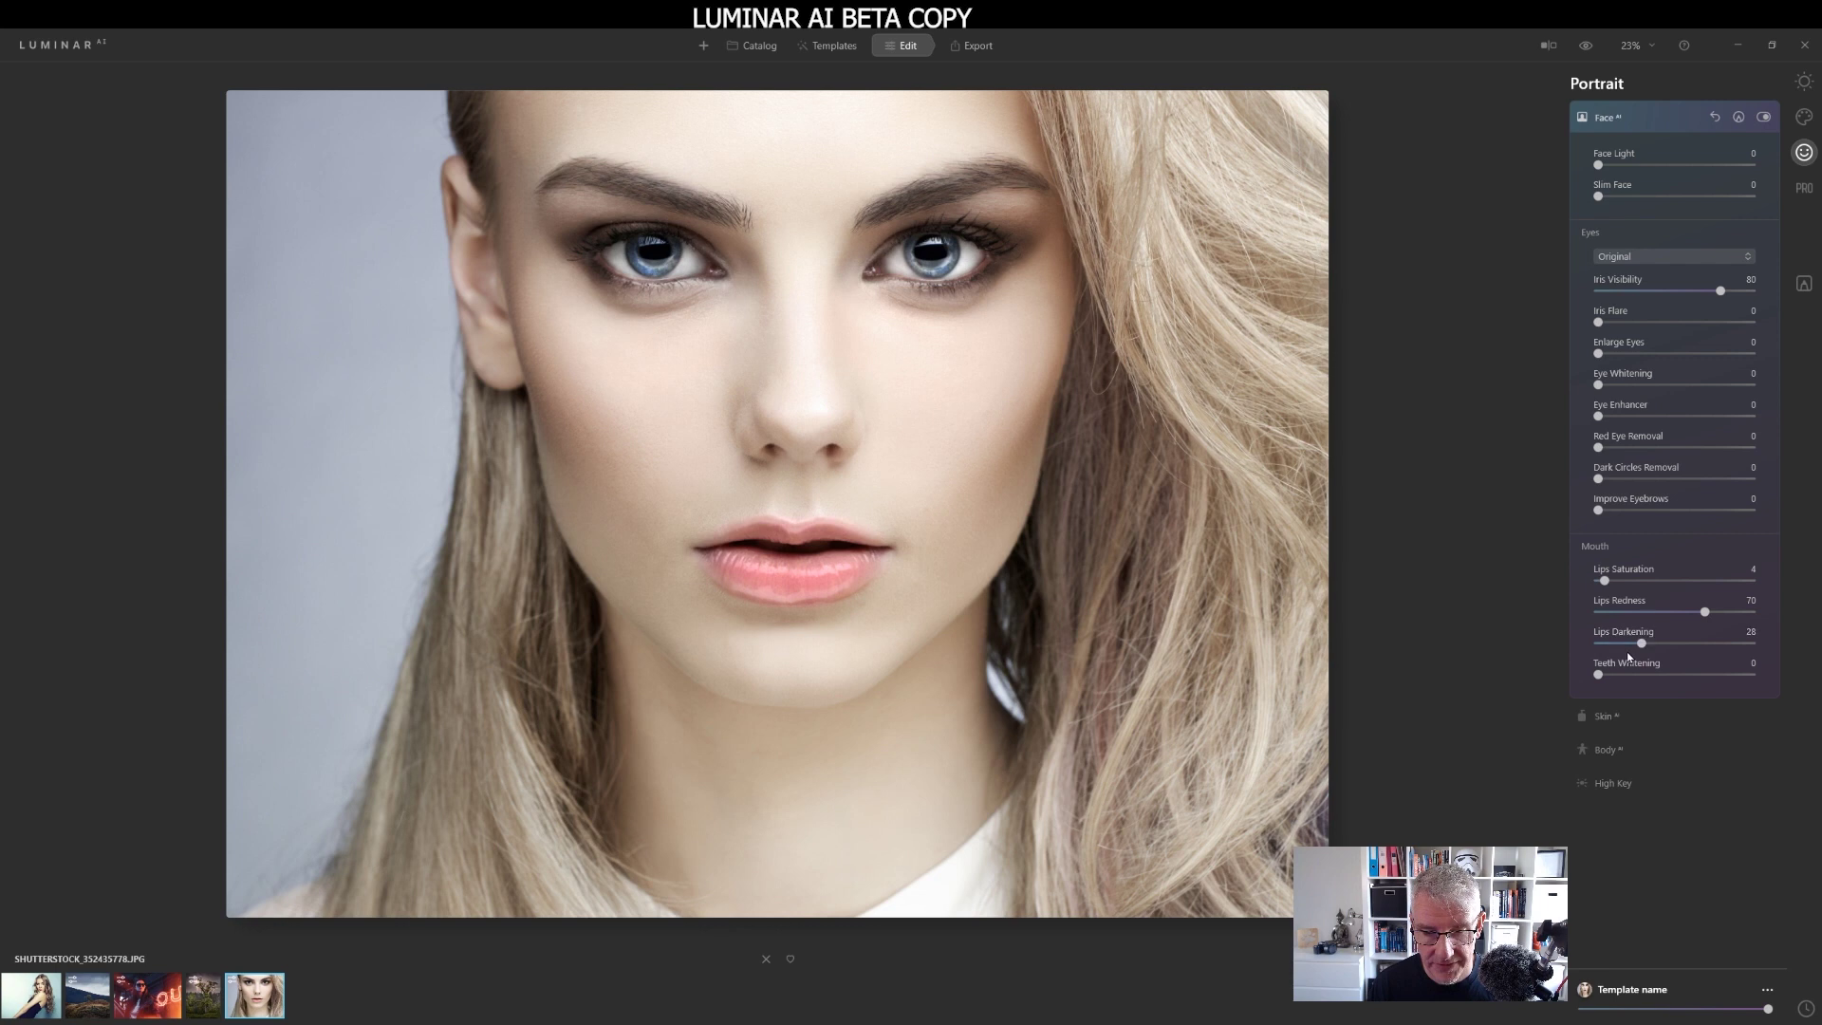
left_click(1585, 47)
left_click(1585, 48)
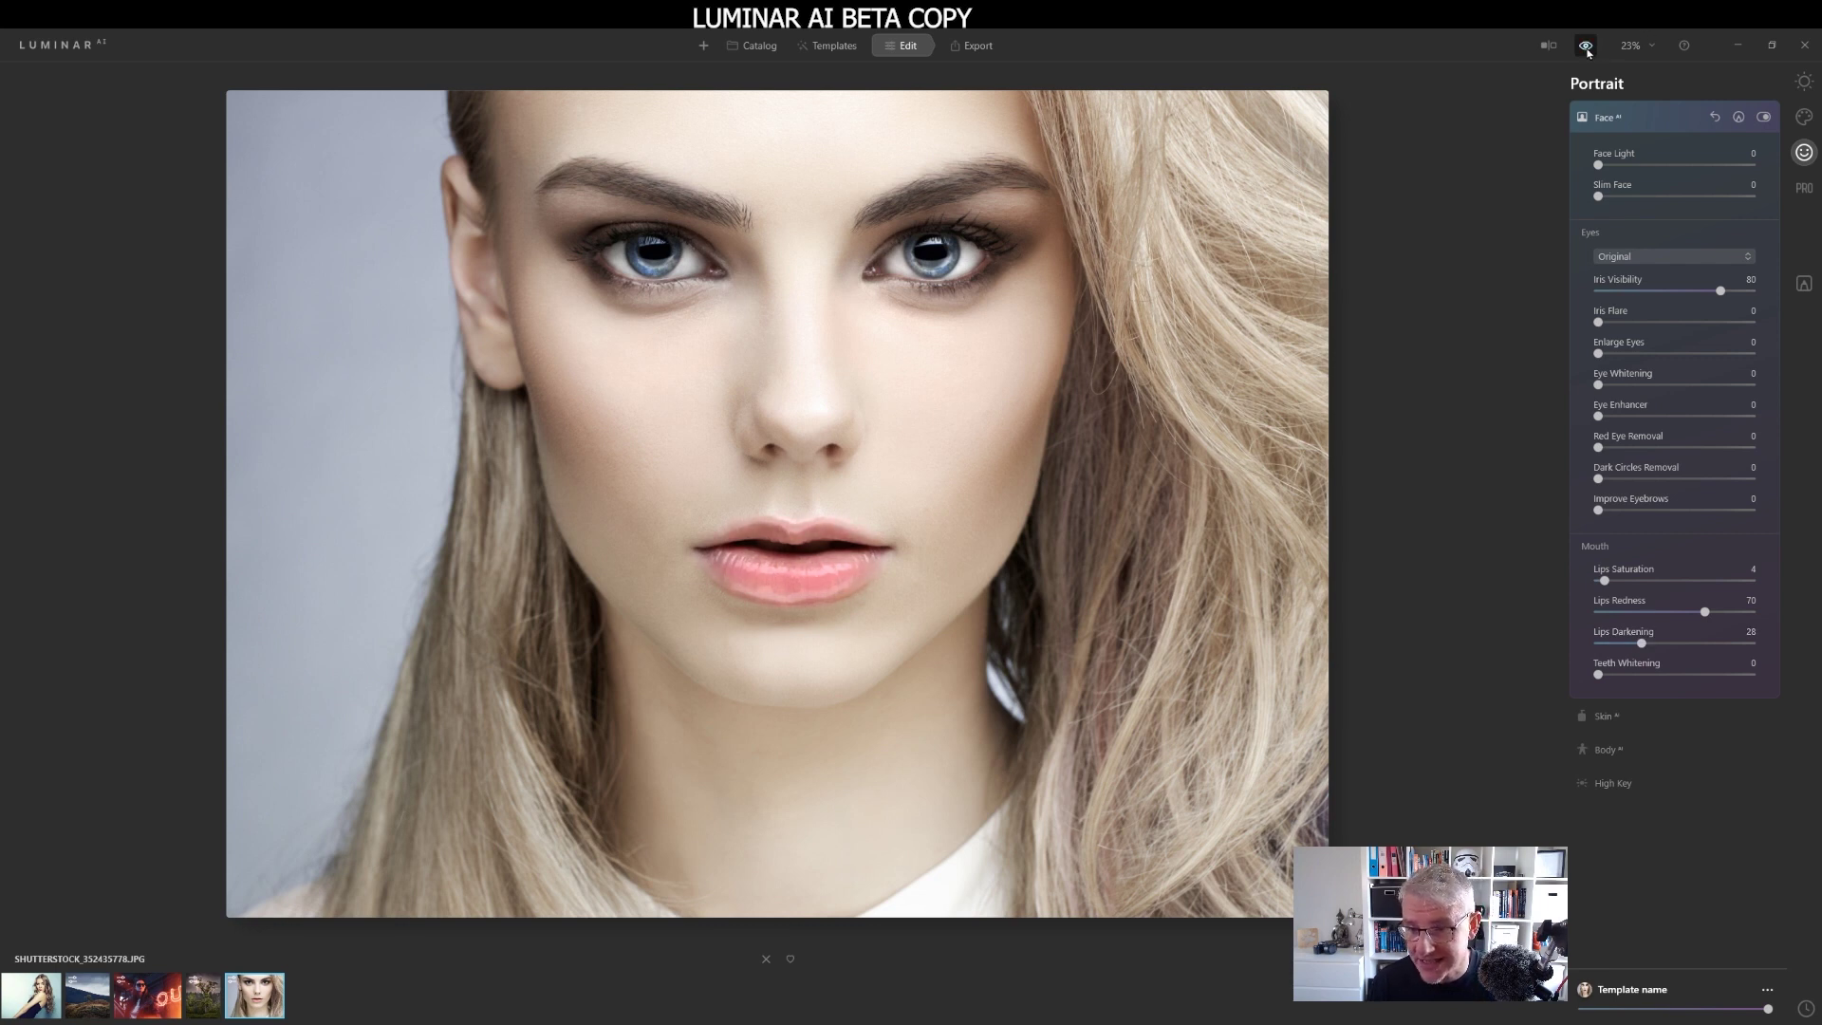
In the Color adjustment, set Hue Shift to -124, Vibrance to 5, Saturation to 9 and red Luminance to -47.
left_click(1804, 81)
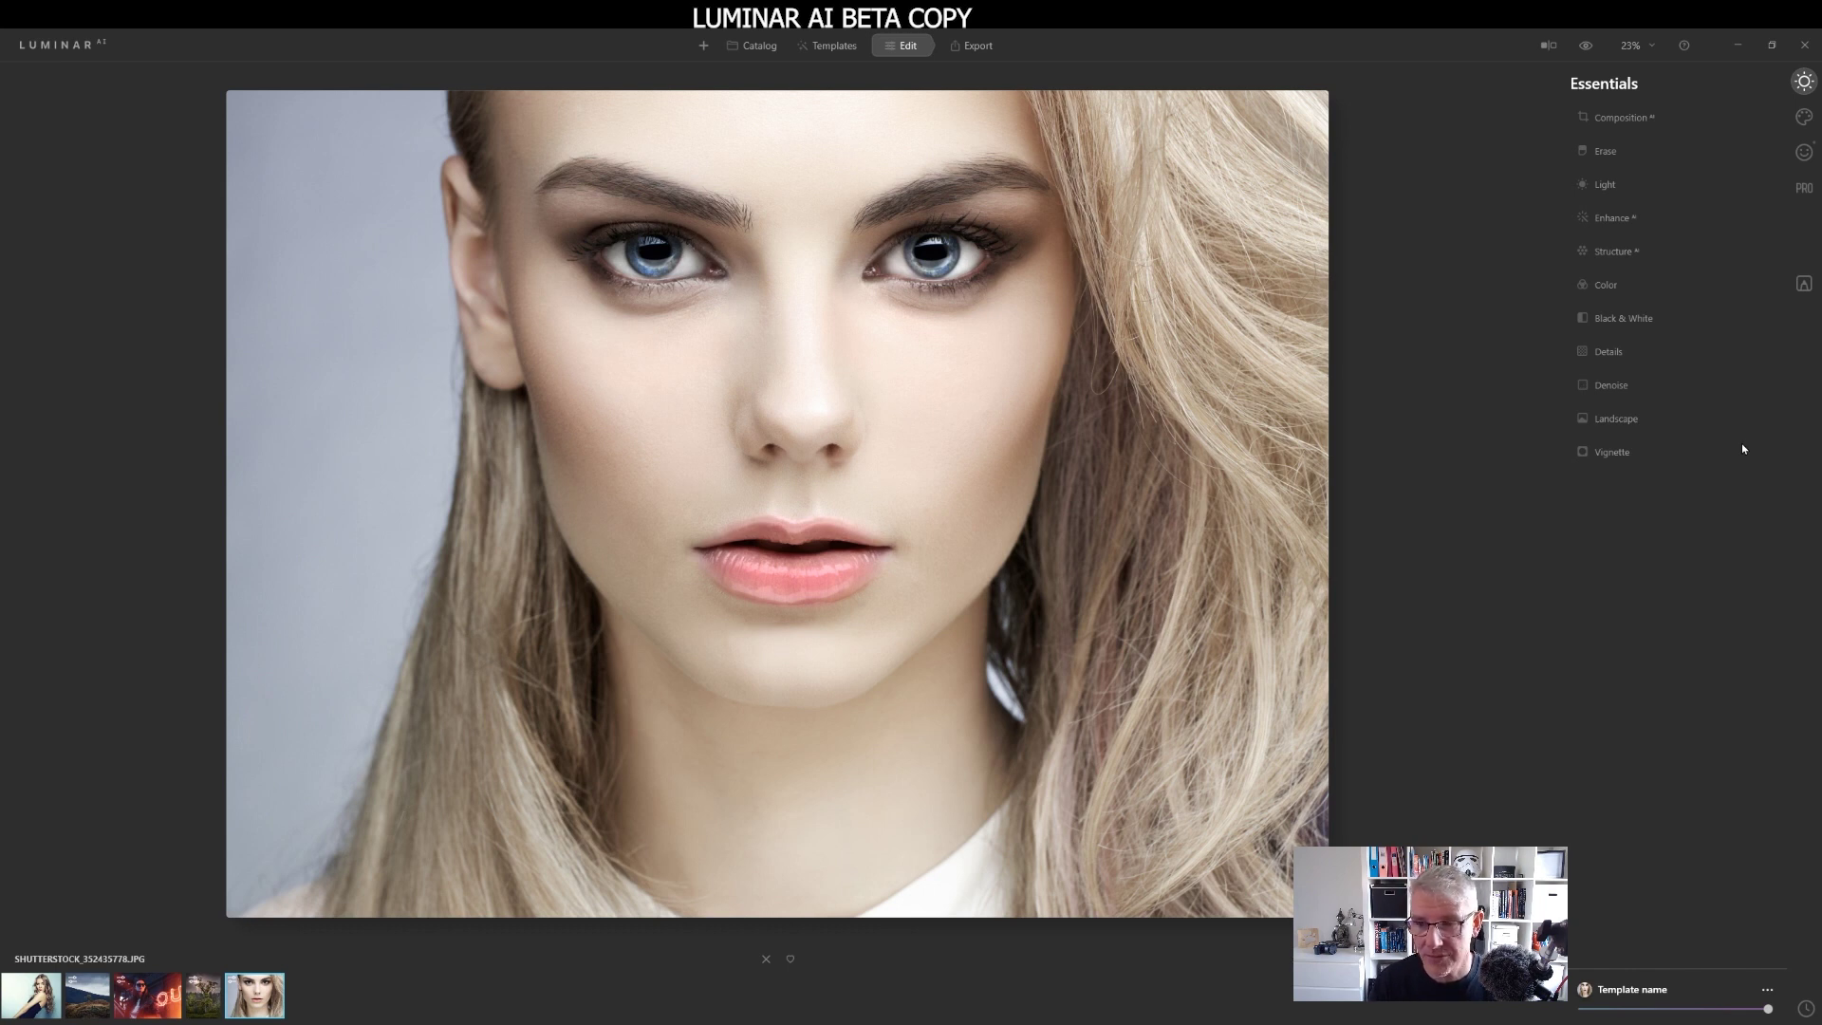
left_click(1610, 287)
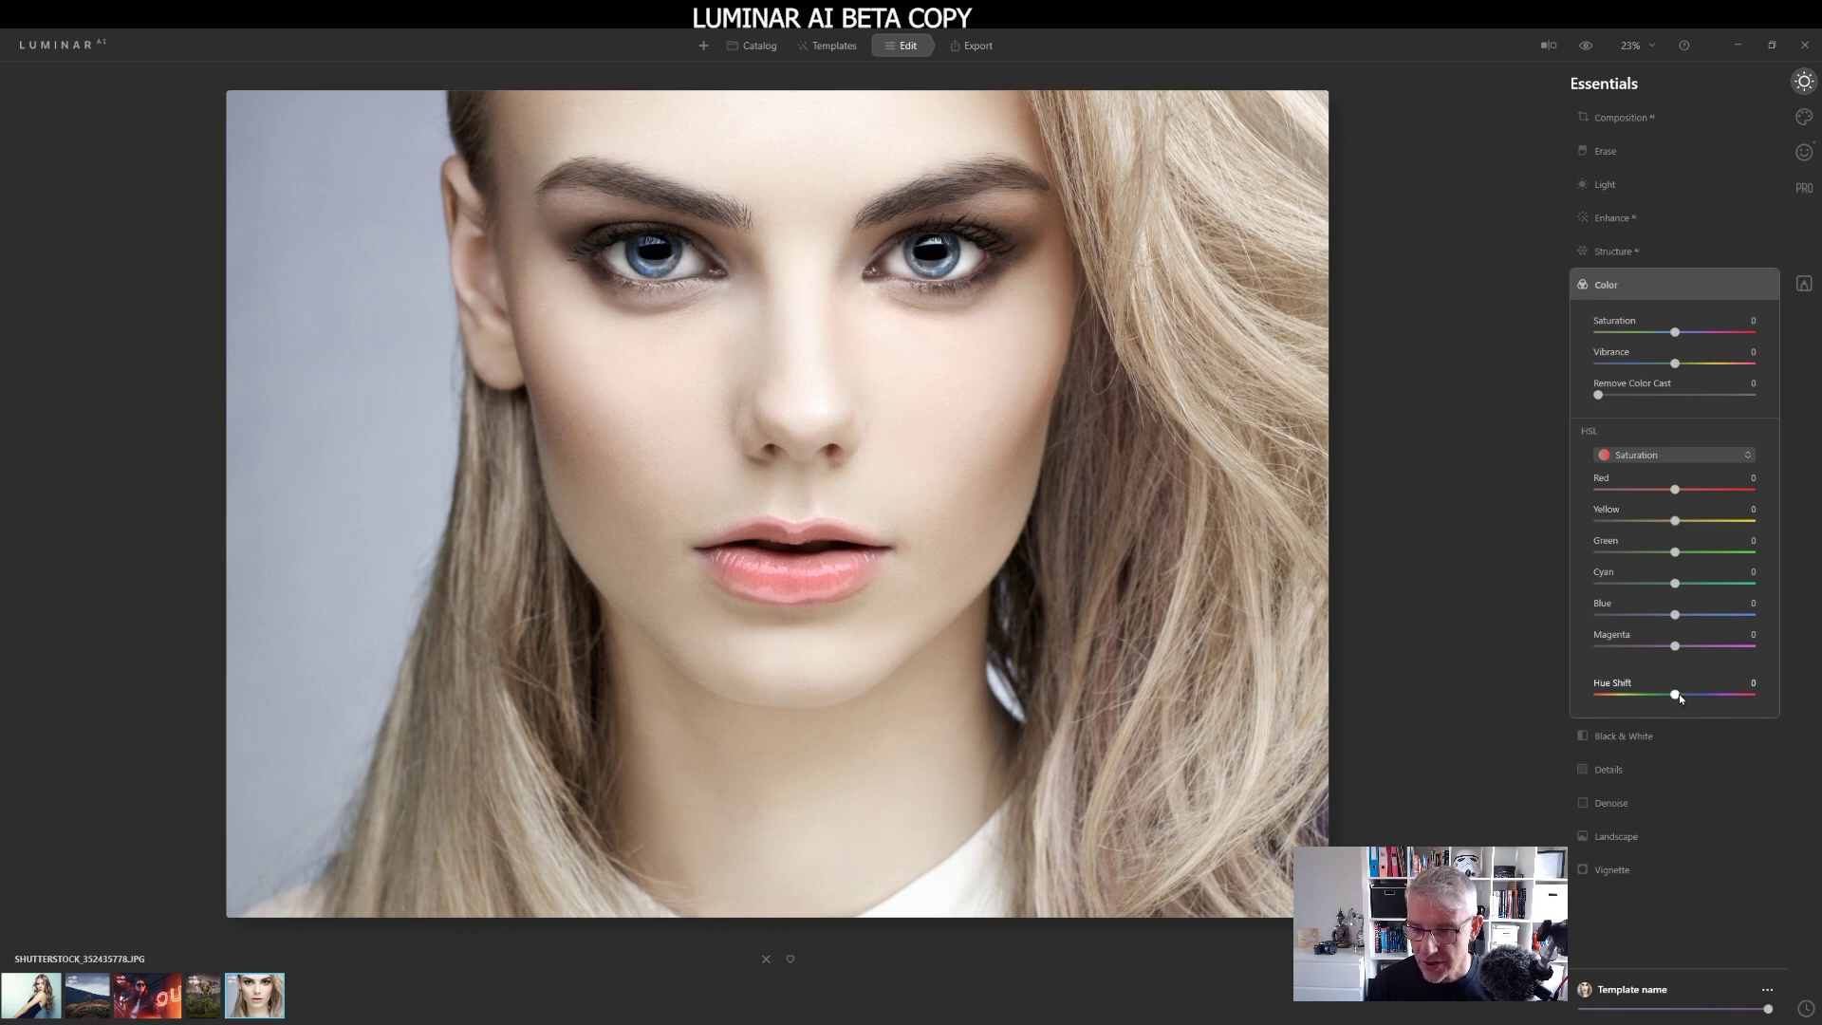
left_click_drag(1676, 696, 1622, 696)
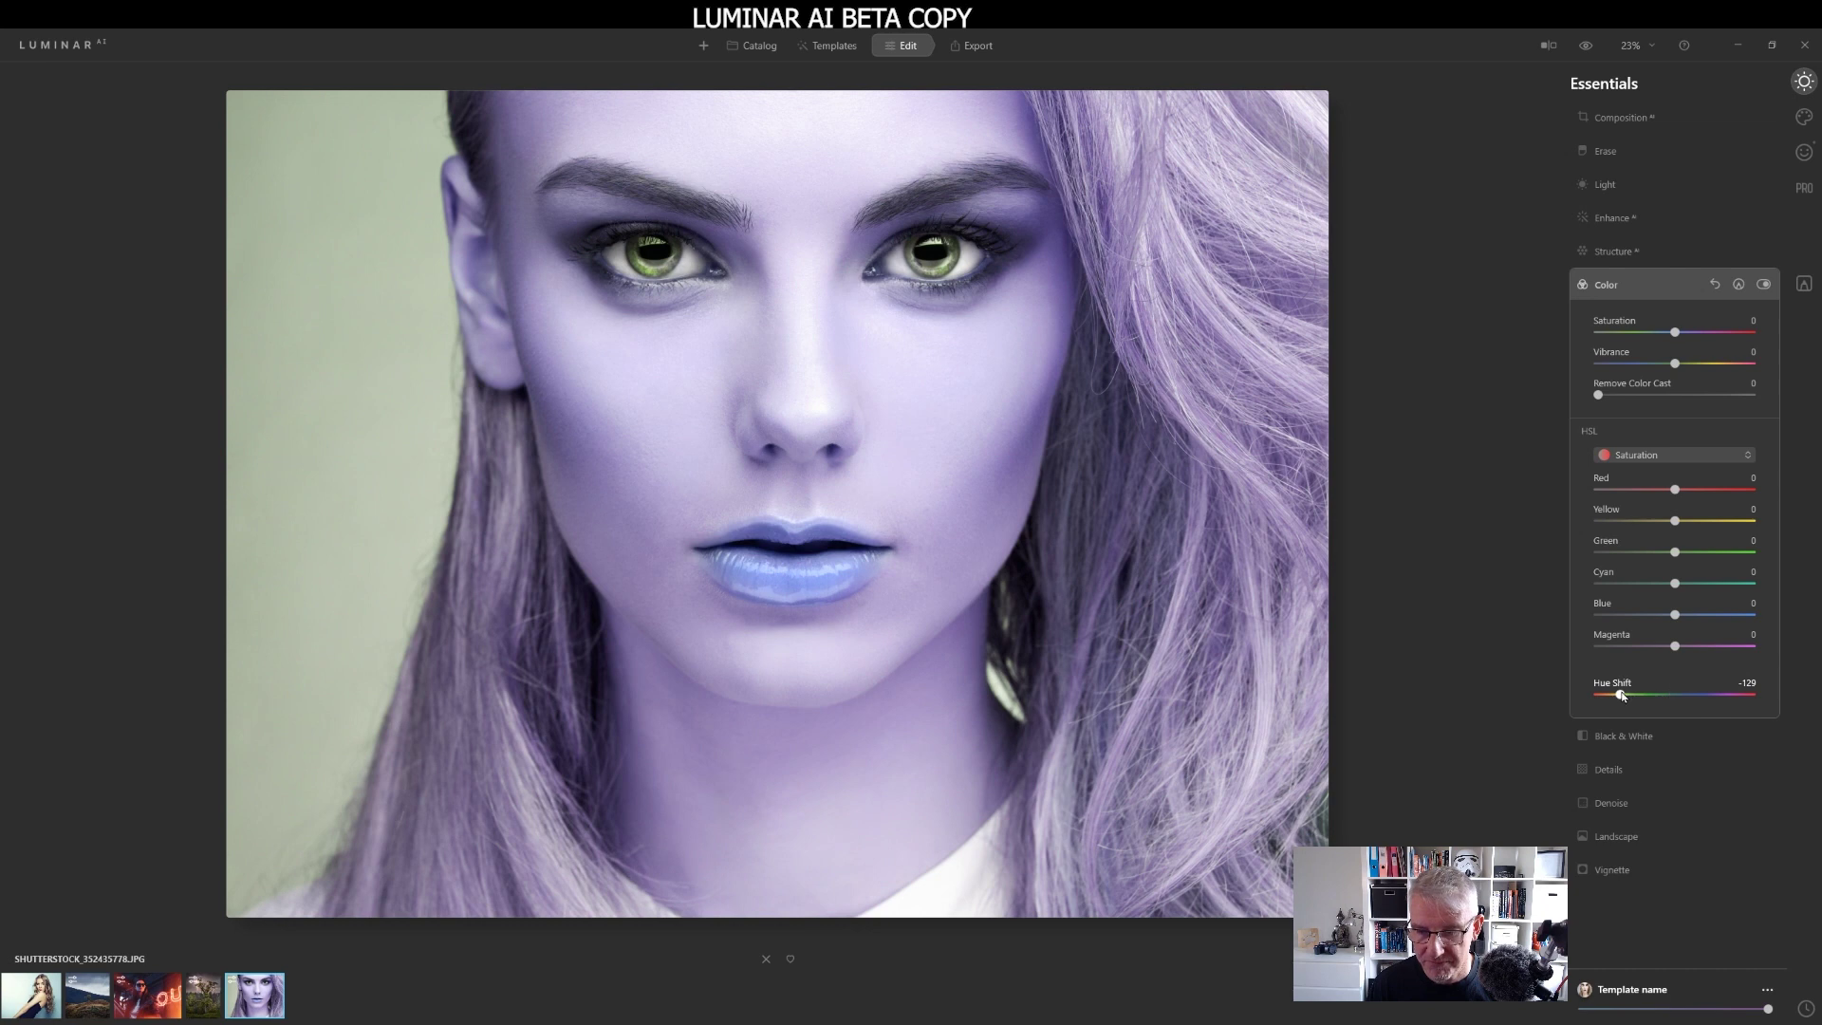
left_click_drag(1621, 695, 1623, 694)
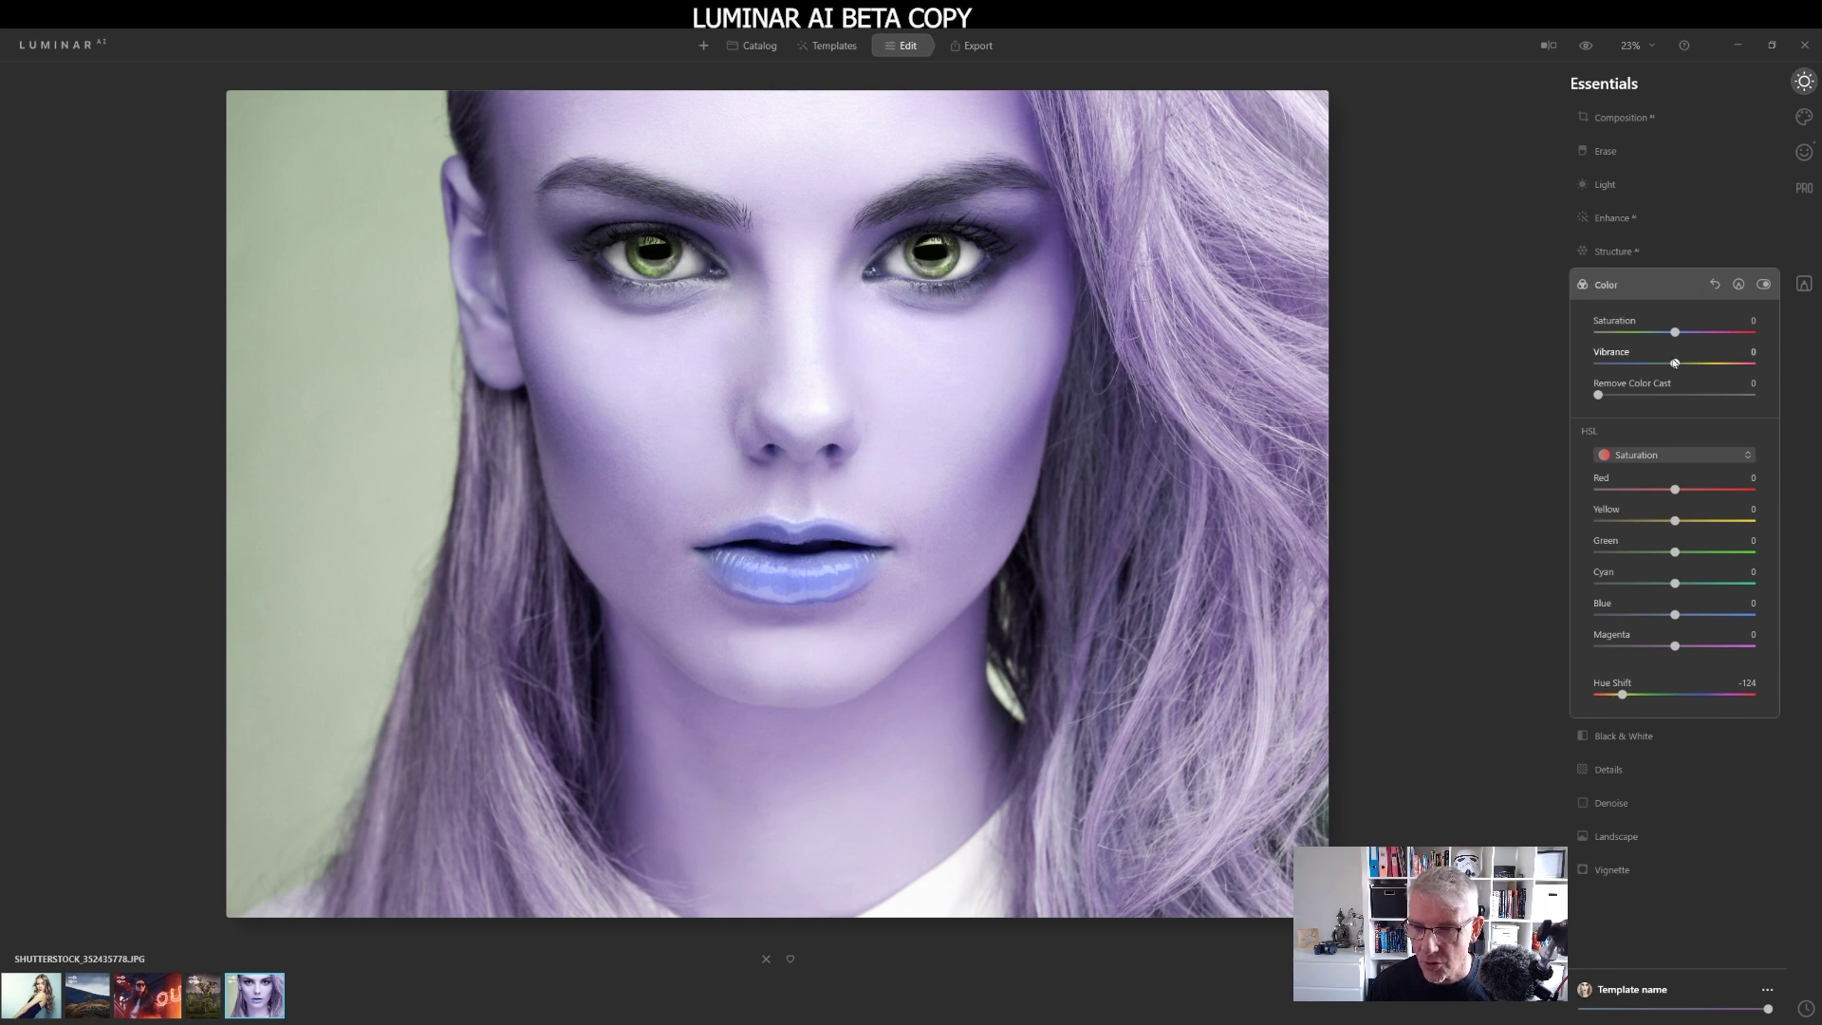
left_click_drag(1674, 363, 1677, 364)
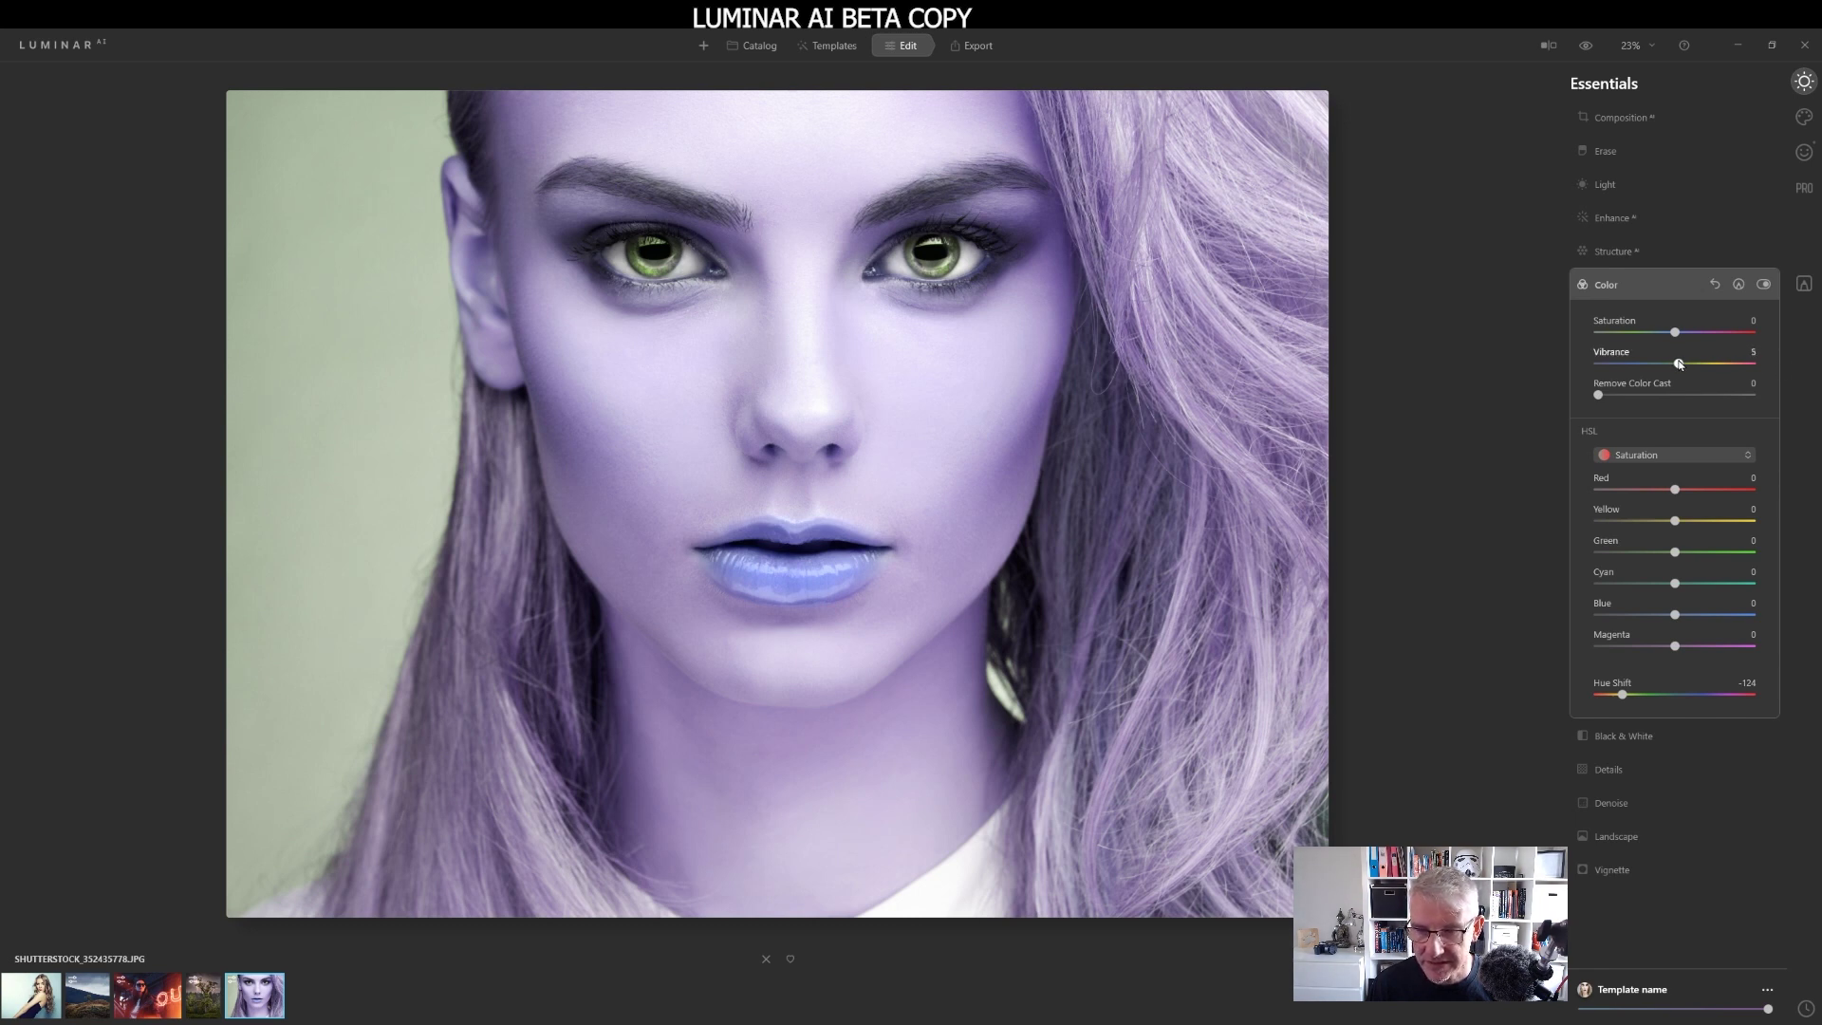
Paint a Color mask over the large mass of hair on the photo's right side, using brush radius 124 and opacity 79.
left_click(1739, 285)
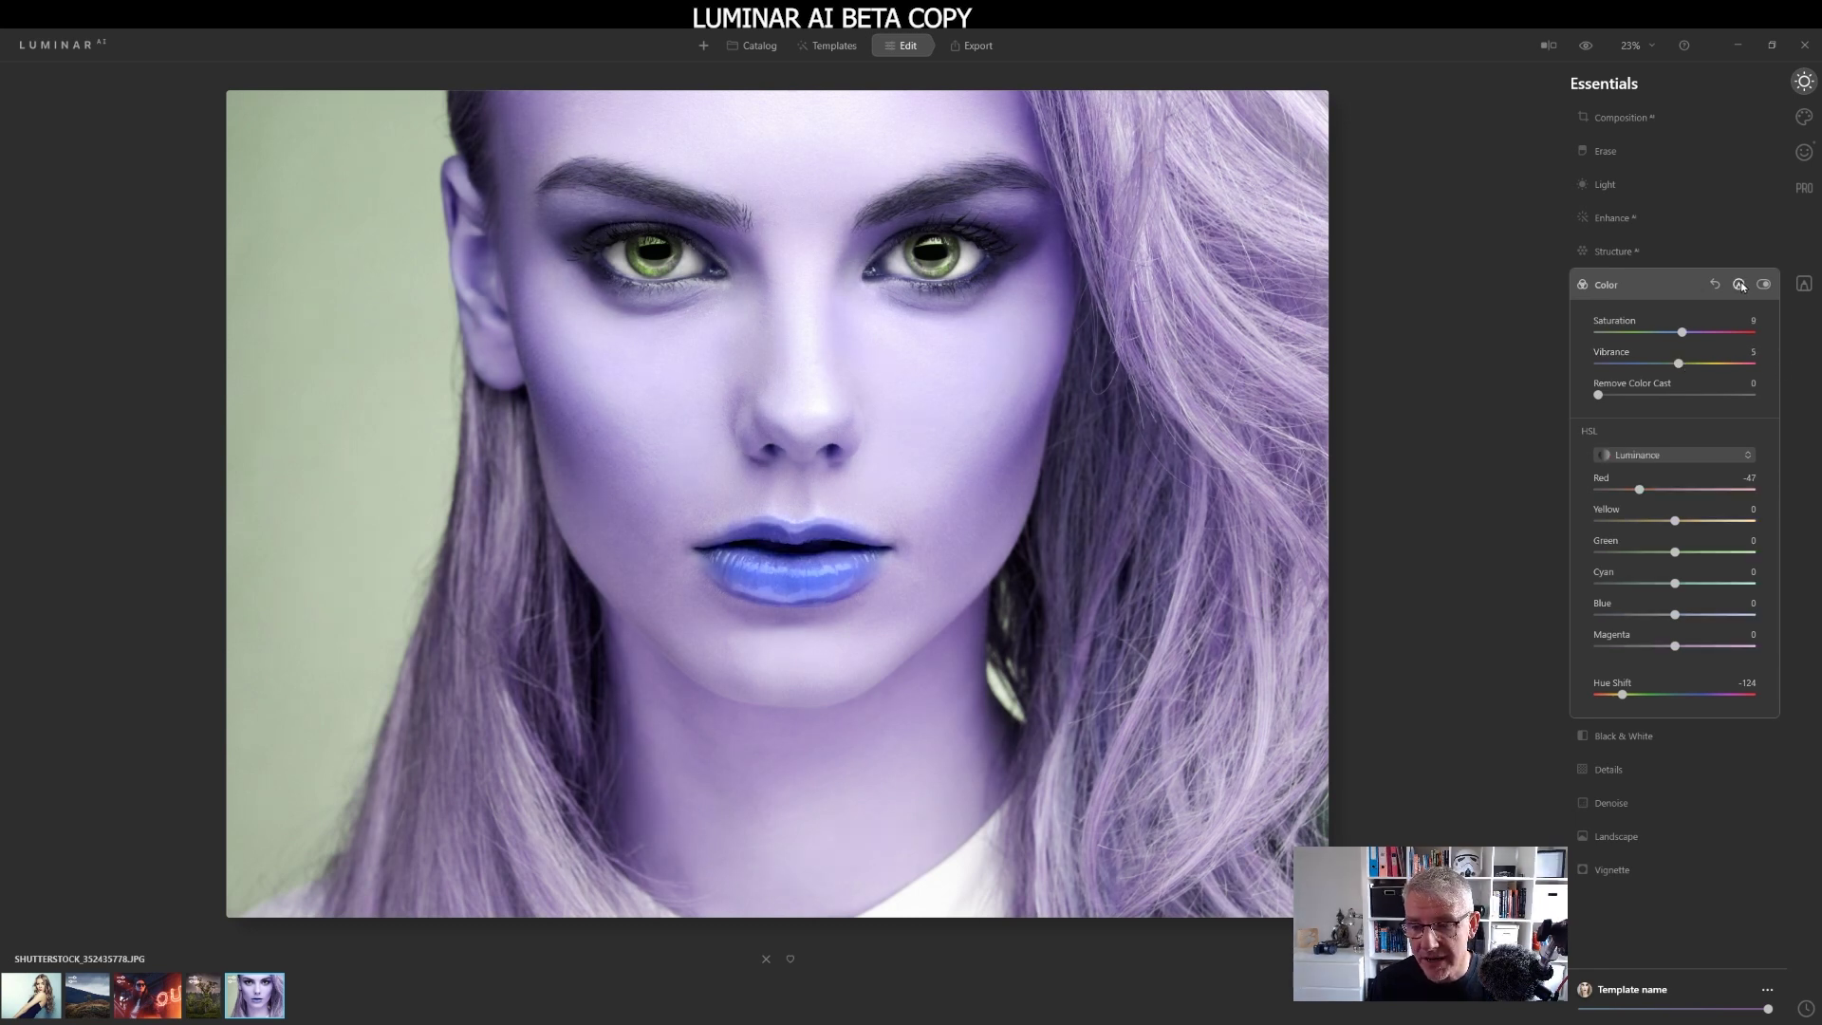
left_click(1740, 285)
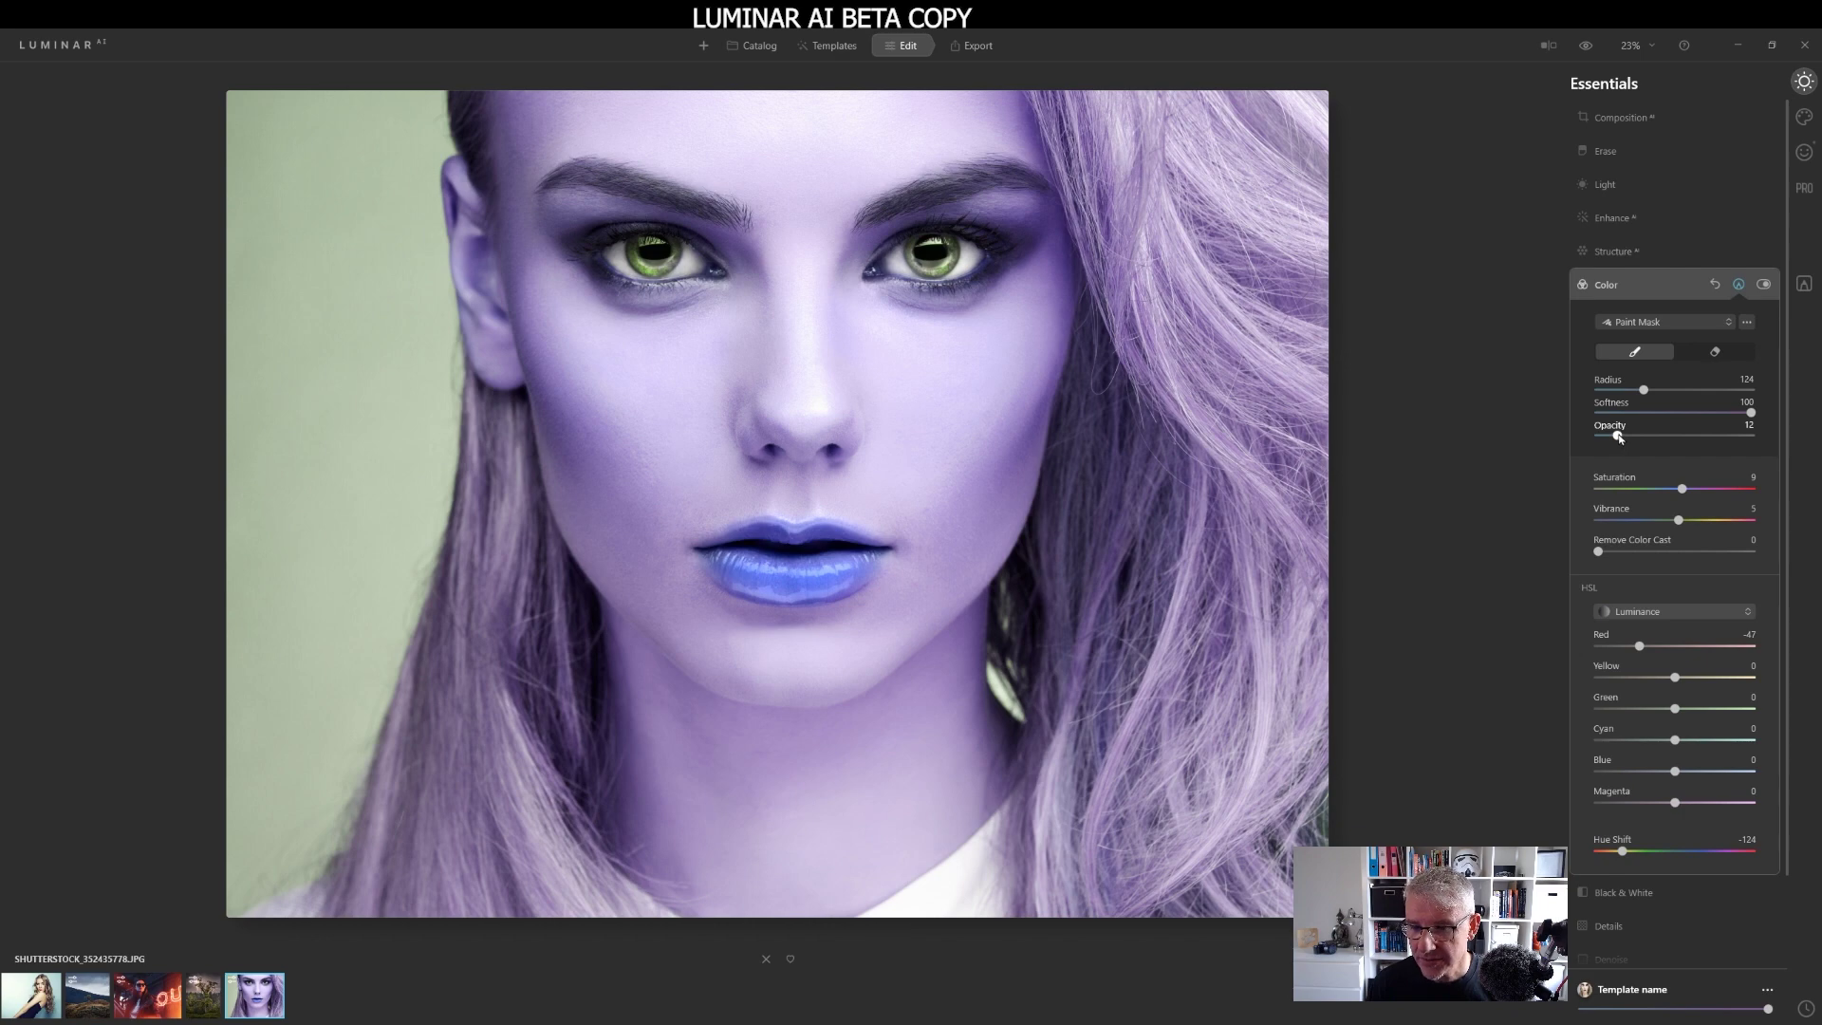
mouse_move(1619, 436)
left_mouse_down()
mouse_move(1740, 439)
mouse_move(1722, 442)
left_mouse_up()
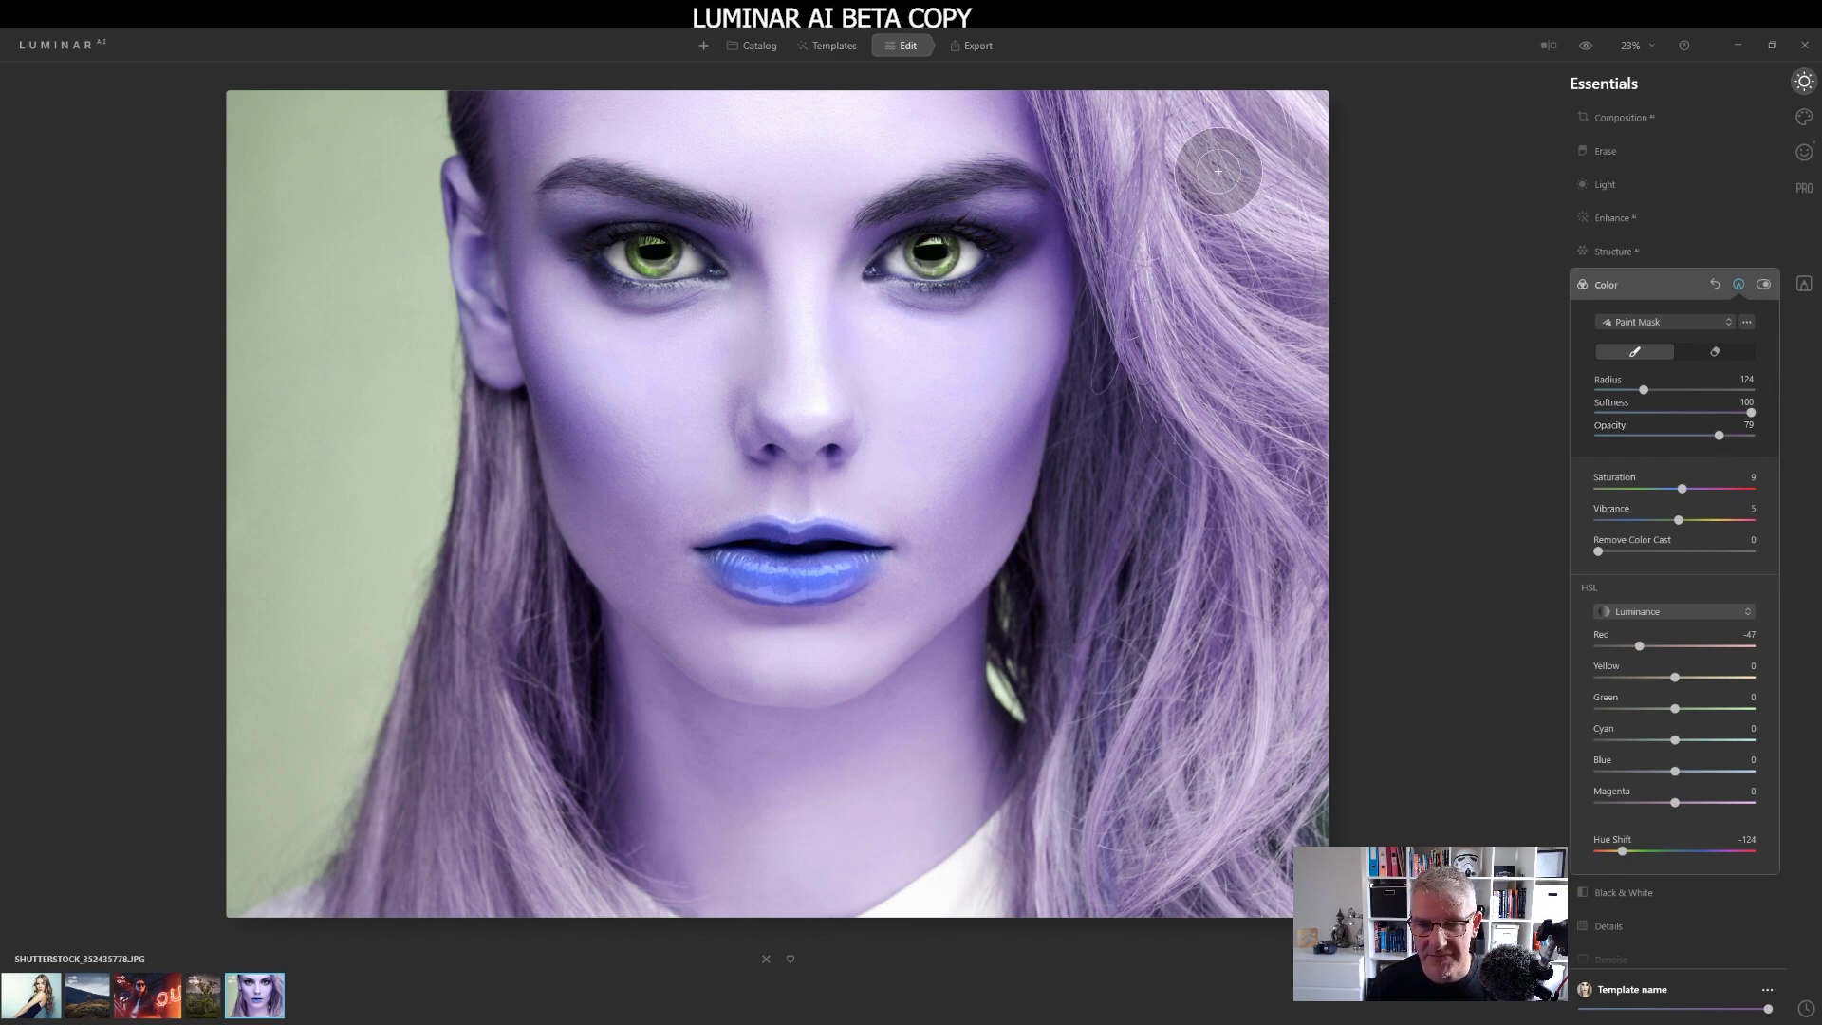
mouse_move(1228, 139)
left_mouse_down()
mouse_move(1261, 115)
mouse_move(1269, 231)
mouse_move(1183, 114)
mouse_move(1070, 82)
mouse_move(1142, 276)
mouse_move(1232, 154)
mouse_move(1292, 444)
mouse_move(1283, 568)
mouse_move(1234, 433)
mouse_move(1183, 369)
mouse_move(1145, 374)
mouse_move(1126, 301)
mouse_move(1070, 516)
mouse_move(1068, 603)
mouse_move(1041, 638)
mouse_move(1066, 731)
mouse_move(1049, 842)
mouse_move(1134, 736)
mouse_move(1093, 837)
mouse_move(1277, 565)
mouse_move(1252, 94)
mouse_move(1151, 150)
mouse_move(1062, 69)
mouse_move(1130, 228)
mouse_move(1127, 542)
mouse_move(1317, 659)
mouse_move(1489, 589)
left_mouse_up()
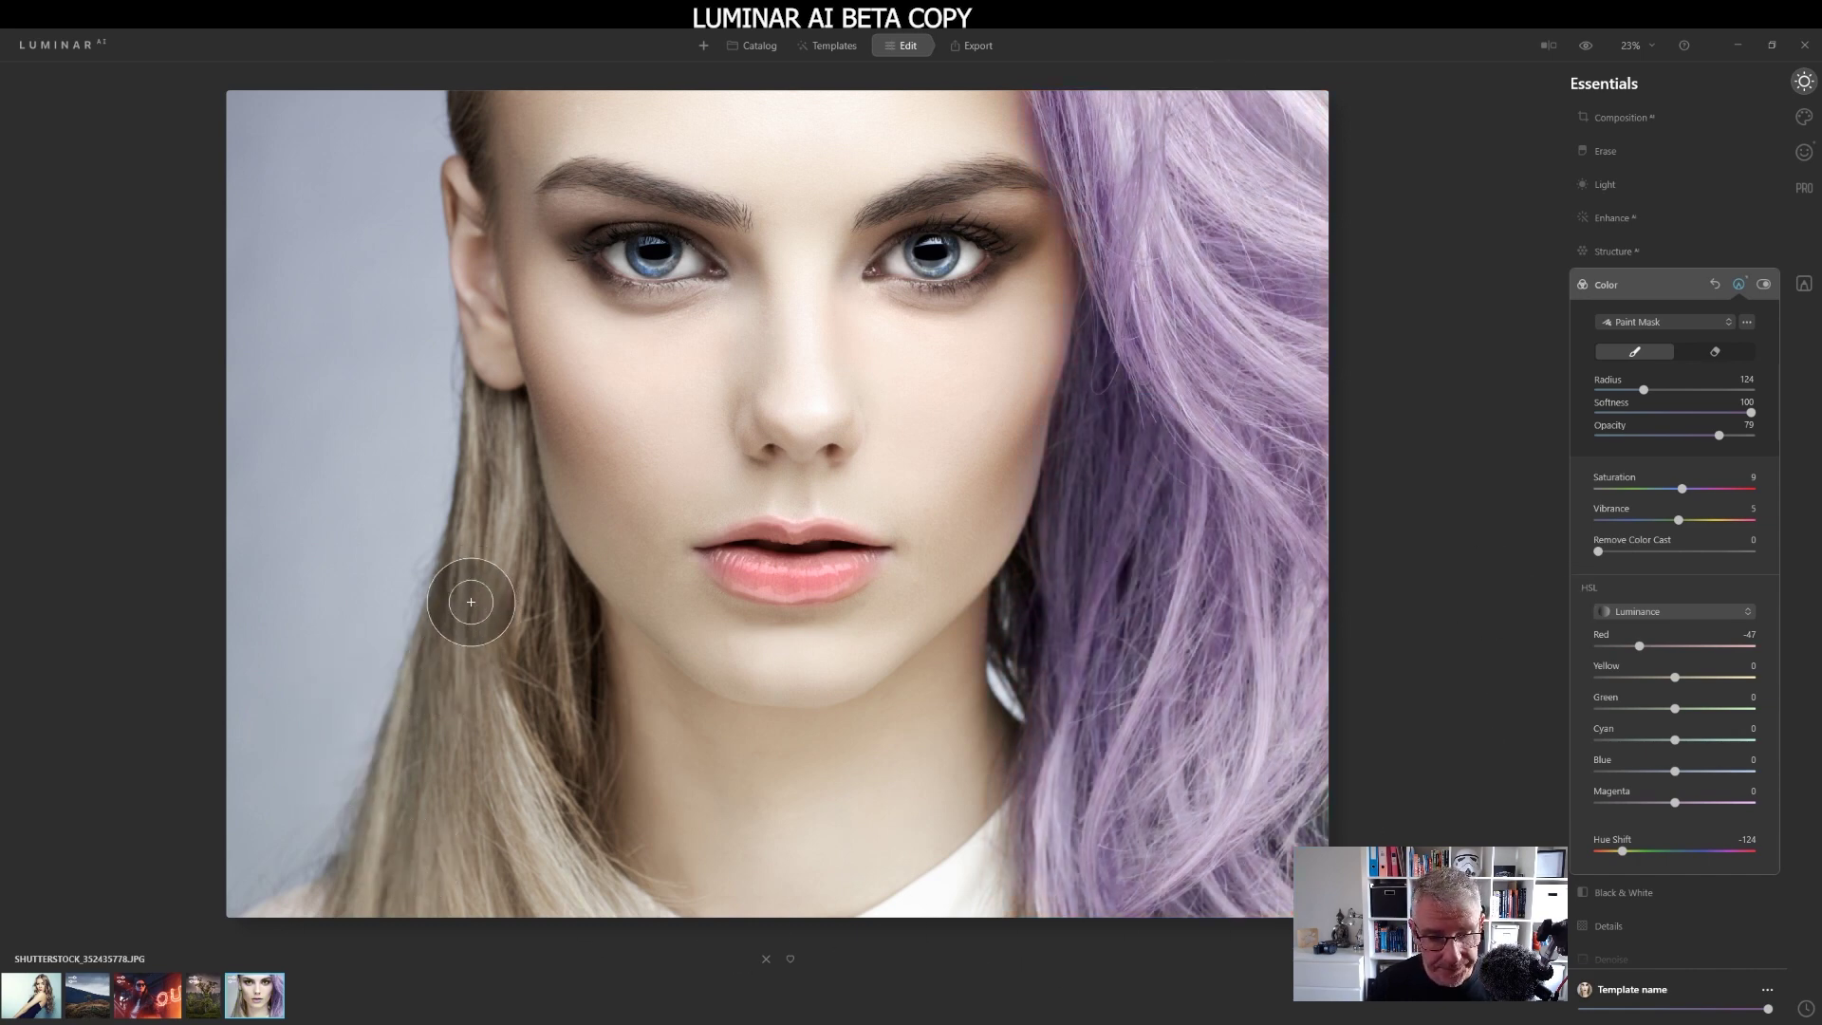
Extend the paint mask over the hair below the ear on the photo's left side, reducing the brush radius to 78 near the face.
mouse_move(471, 598)
left_mouse_down()
mouse_move(468, 774)
mouse_move(533, 904)
mouse_move(471, 739)
mouse_move(477, 689)
mouse_move(591, 917)
mouse_move(498, 750)
mouse_move(473, 530)
mouse_move(448, 686)
mouse_move(414, 851)
left_mouse_up()
mouse_move(459, 680)
left_mouse_down()
mouse_move(488, 521)
mouse_move(484, 573)
mouse_move(517, 570)
mouse_move(545, 643)
mouse_move(521, 772)
mouse_move(491, 414)
mouse_move(484, 431)
mouse_move(503, 435)
left_mouse_up()
key("bracketleft")
key("bracketleft")
key("bracketleft")
key("bracketleft")
left_click_drag(515, 496, 521, 533)
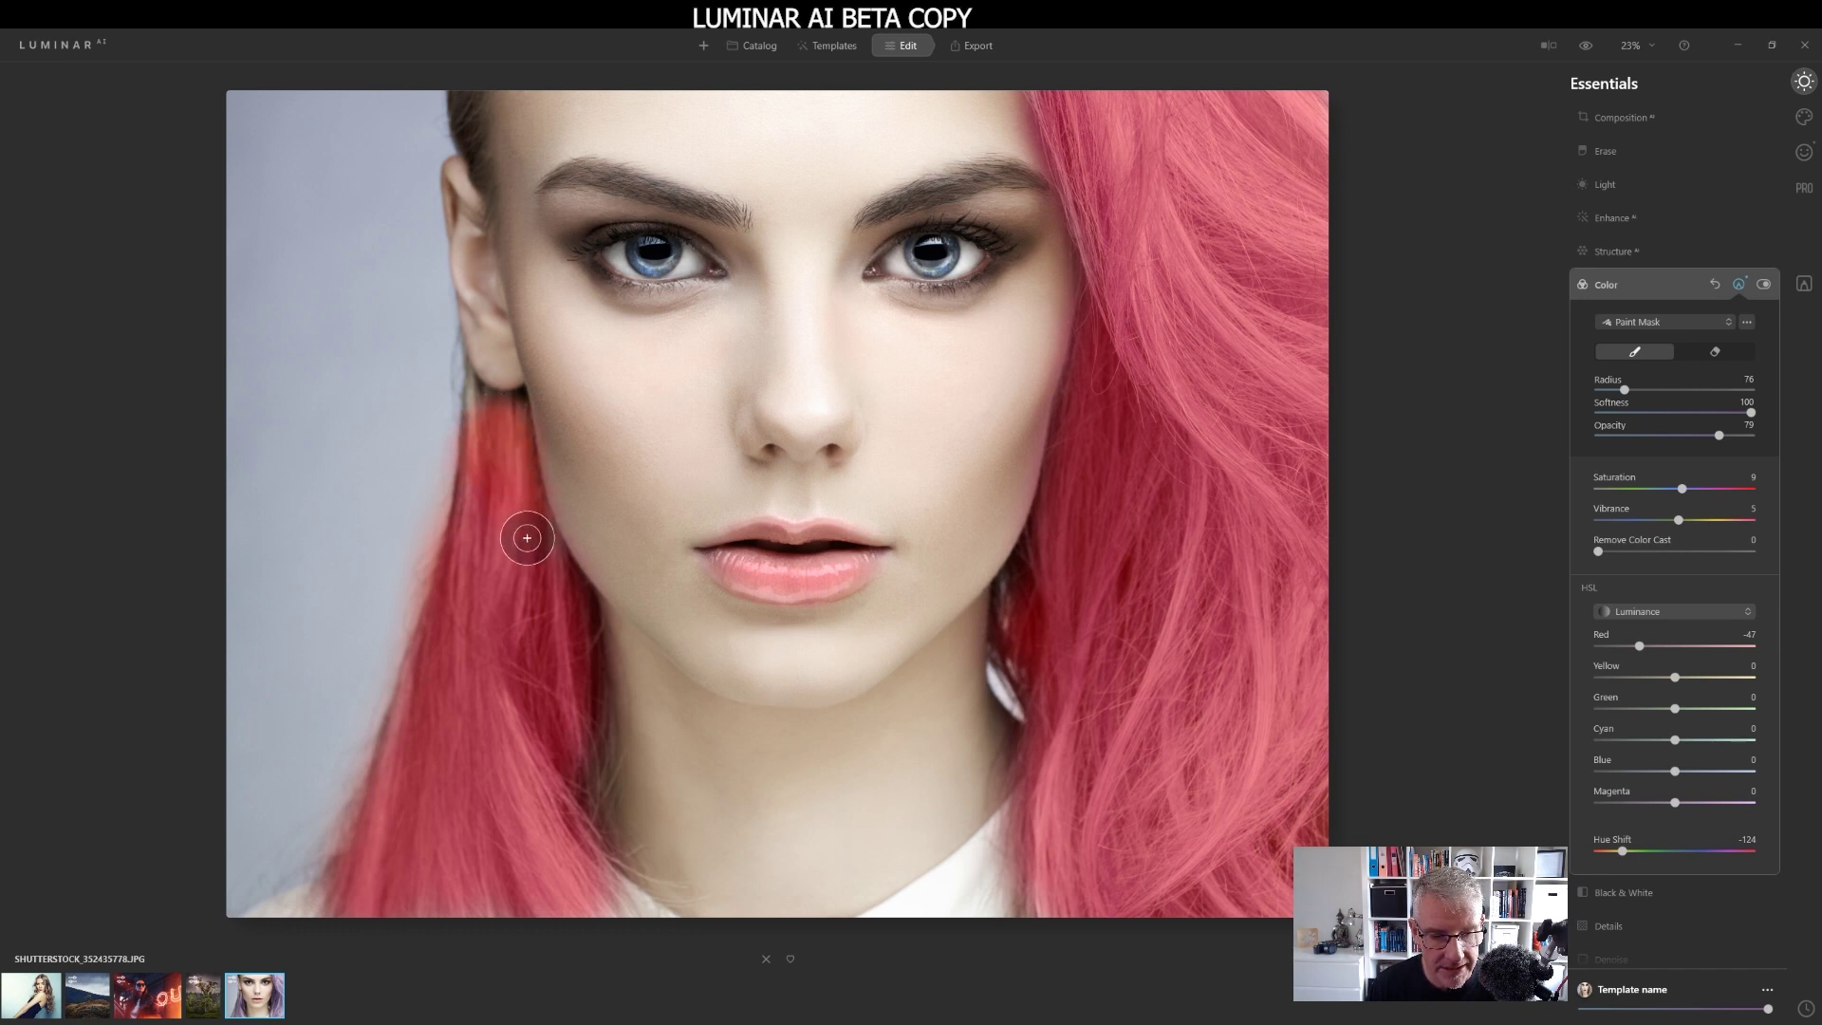
Mask the dark hair above the ear, reducing the brush radius to 40 for the narrow area.
key("bracketleft")
key("bracketleft")
key("bracketleft")
key("bracketleft")
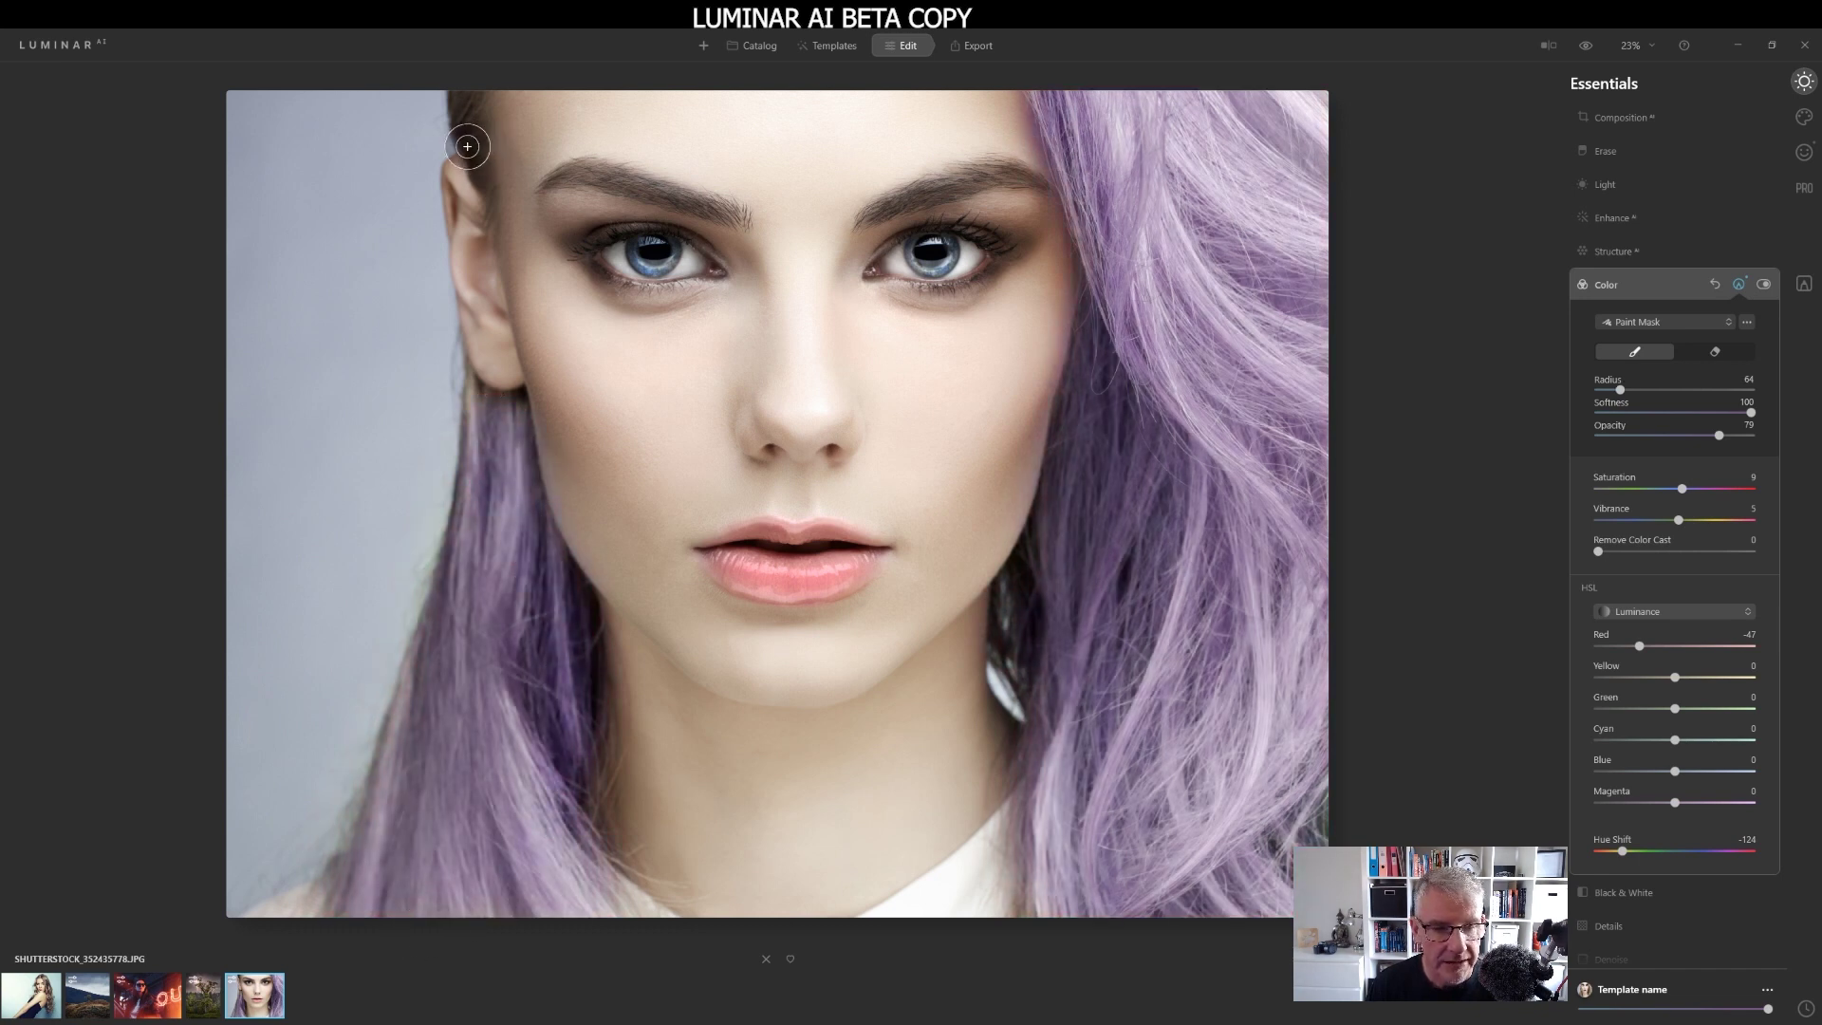
left_click_drag(462, 100, 480, 169)
left_click(473, 92)
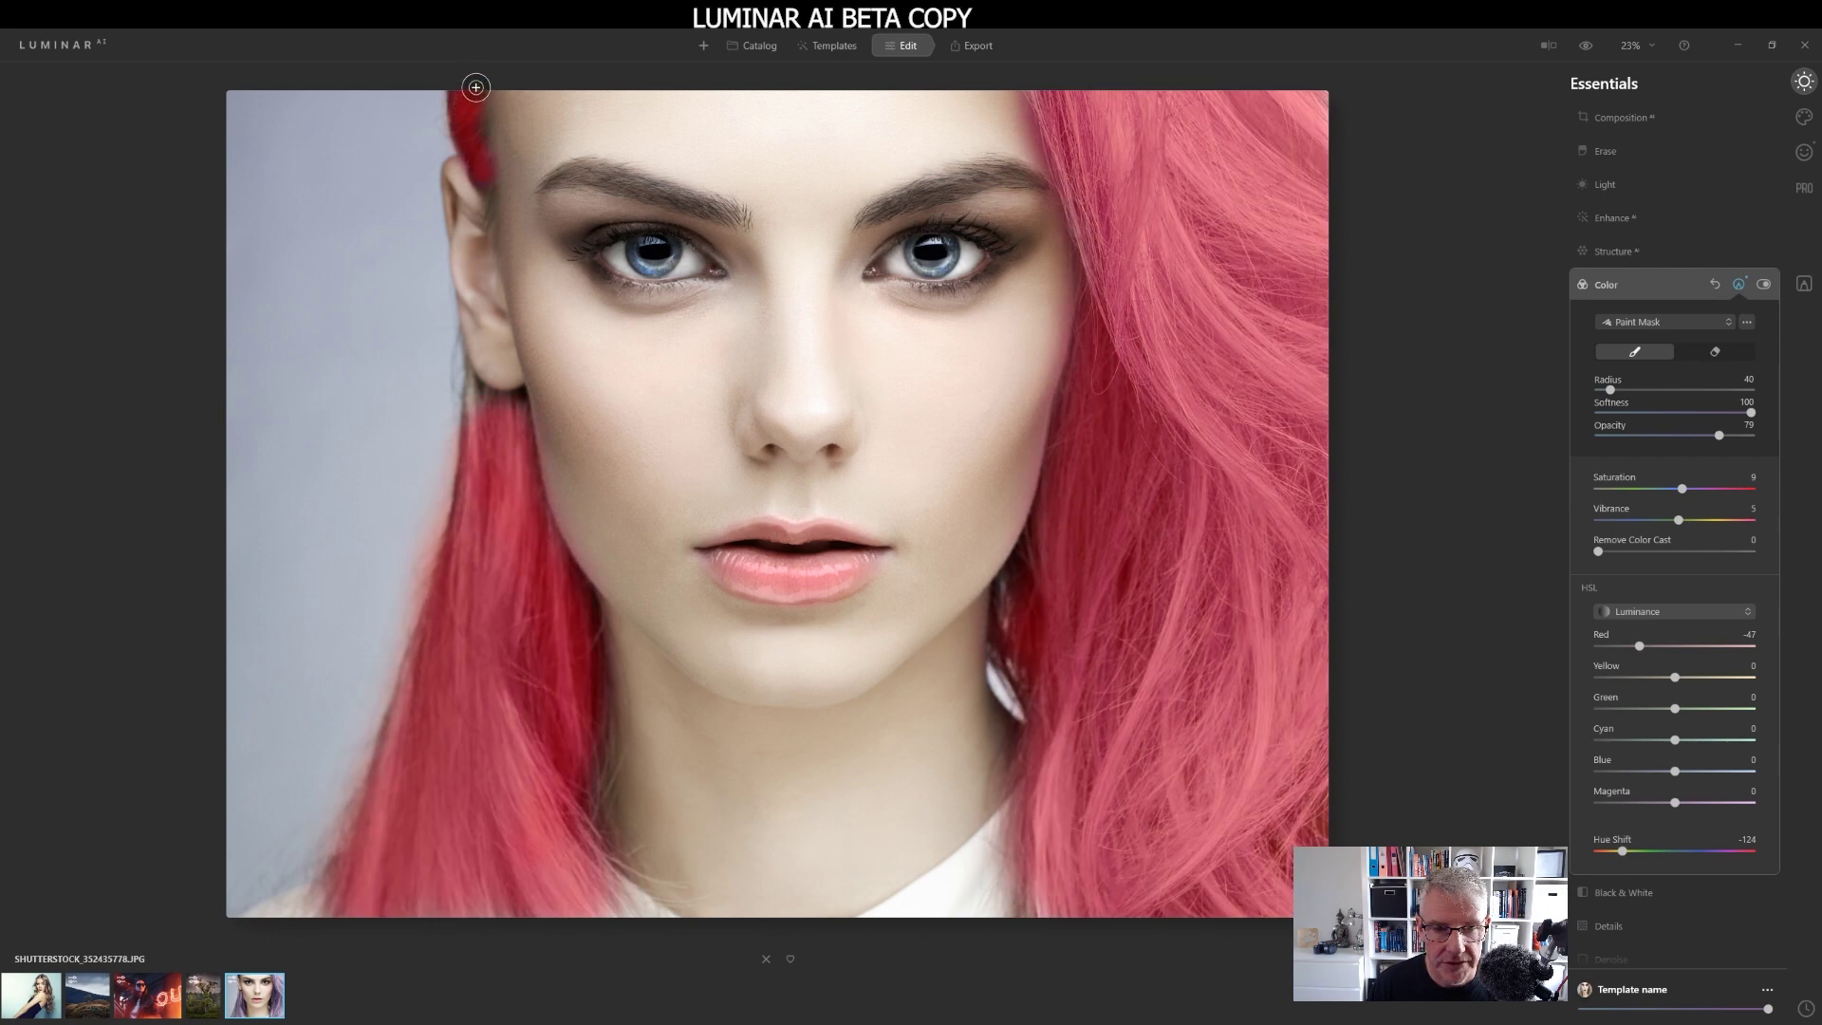
left_click(473, 127)
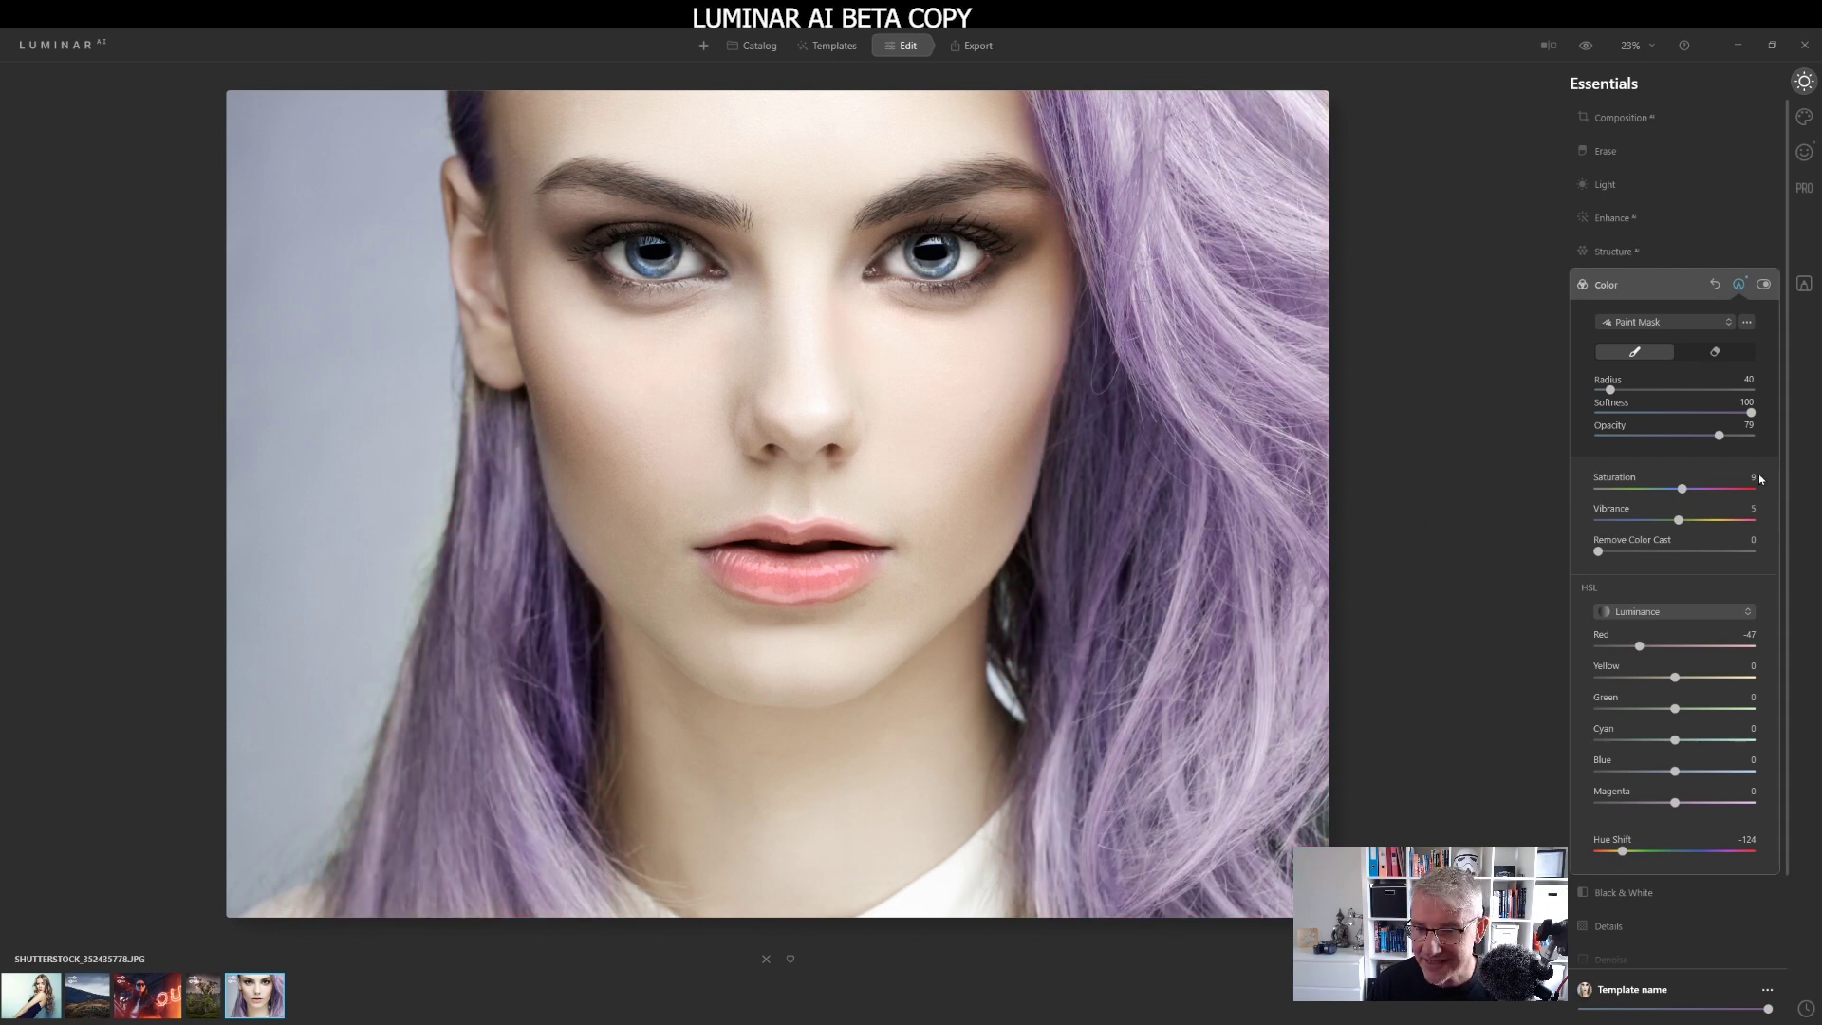
Refine the mask along the hairline above the ear with a smaller brush at 33 opacity.
left_click_drag(1719, 435, 1649, 436)
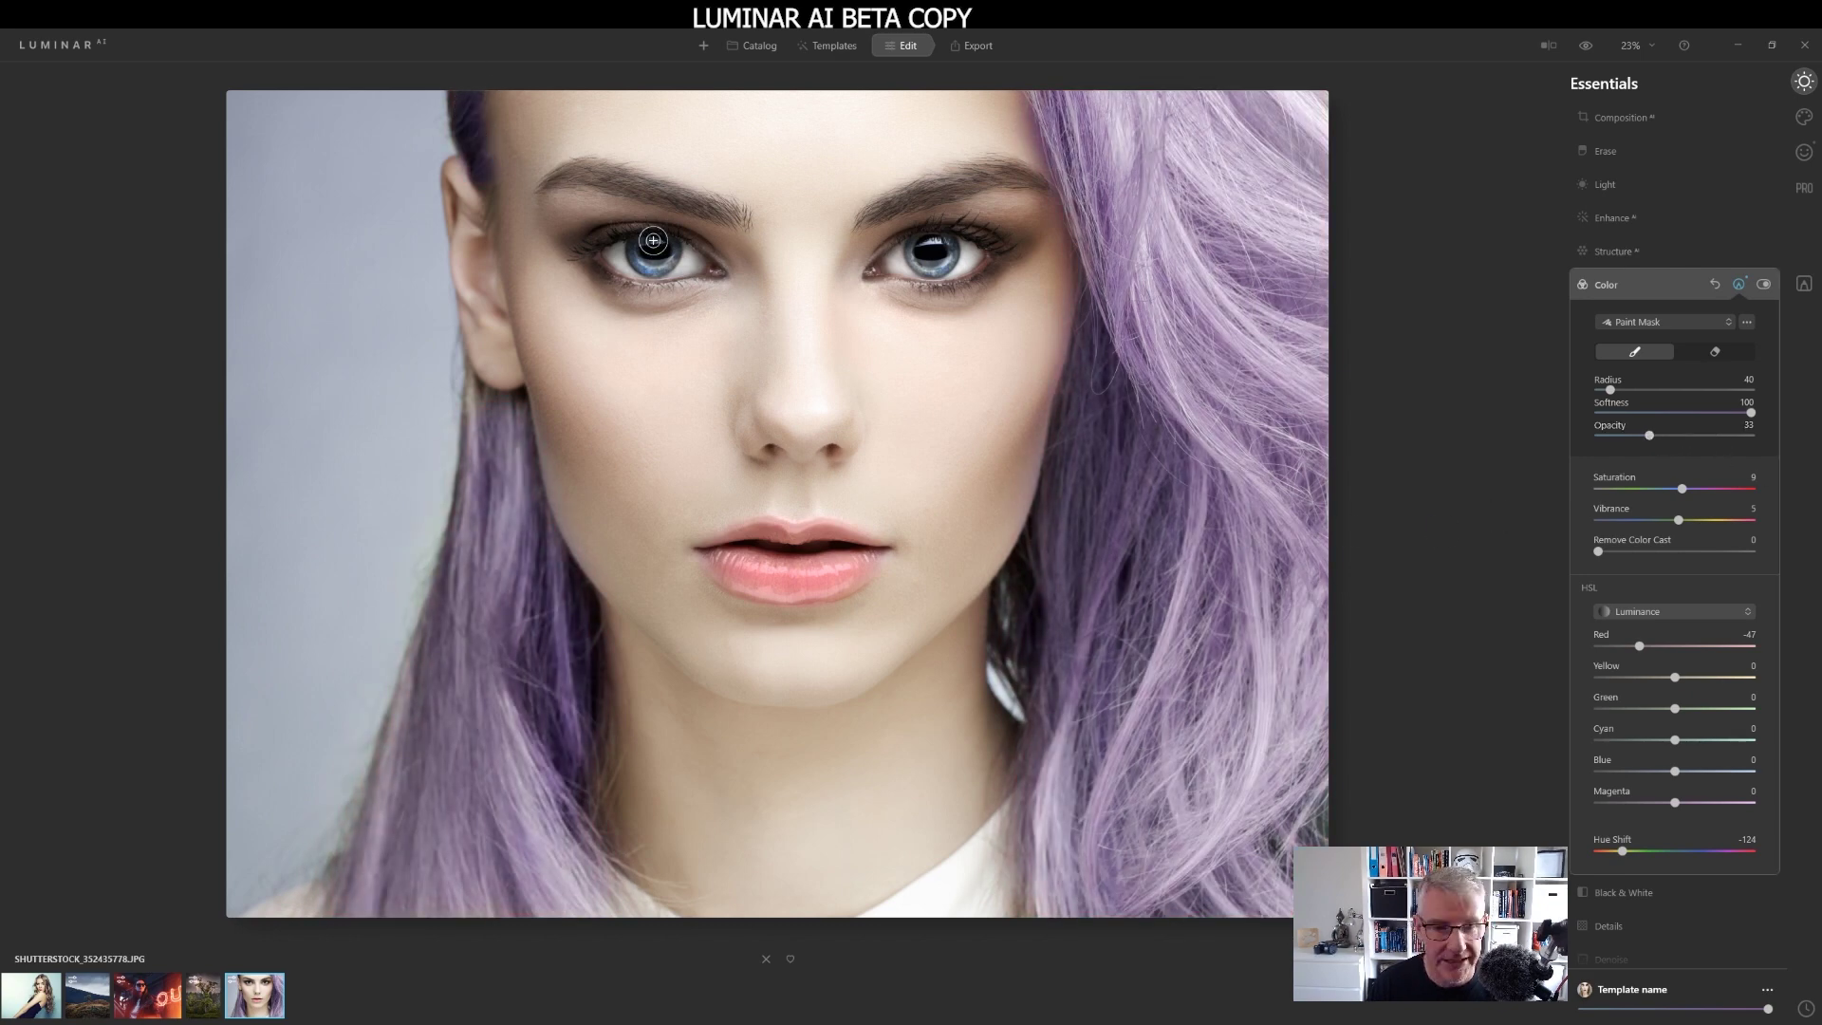
key("bracketleft")
key("bracketleft")
key("bracketleft")
key("bracketleft")
key("bracketleft")
key("bracketleft")
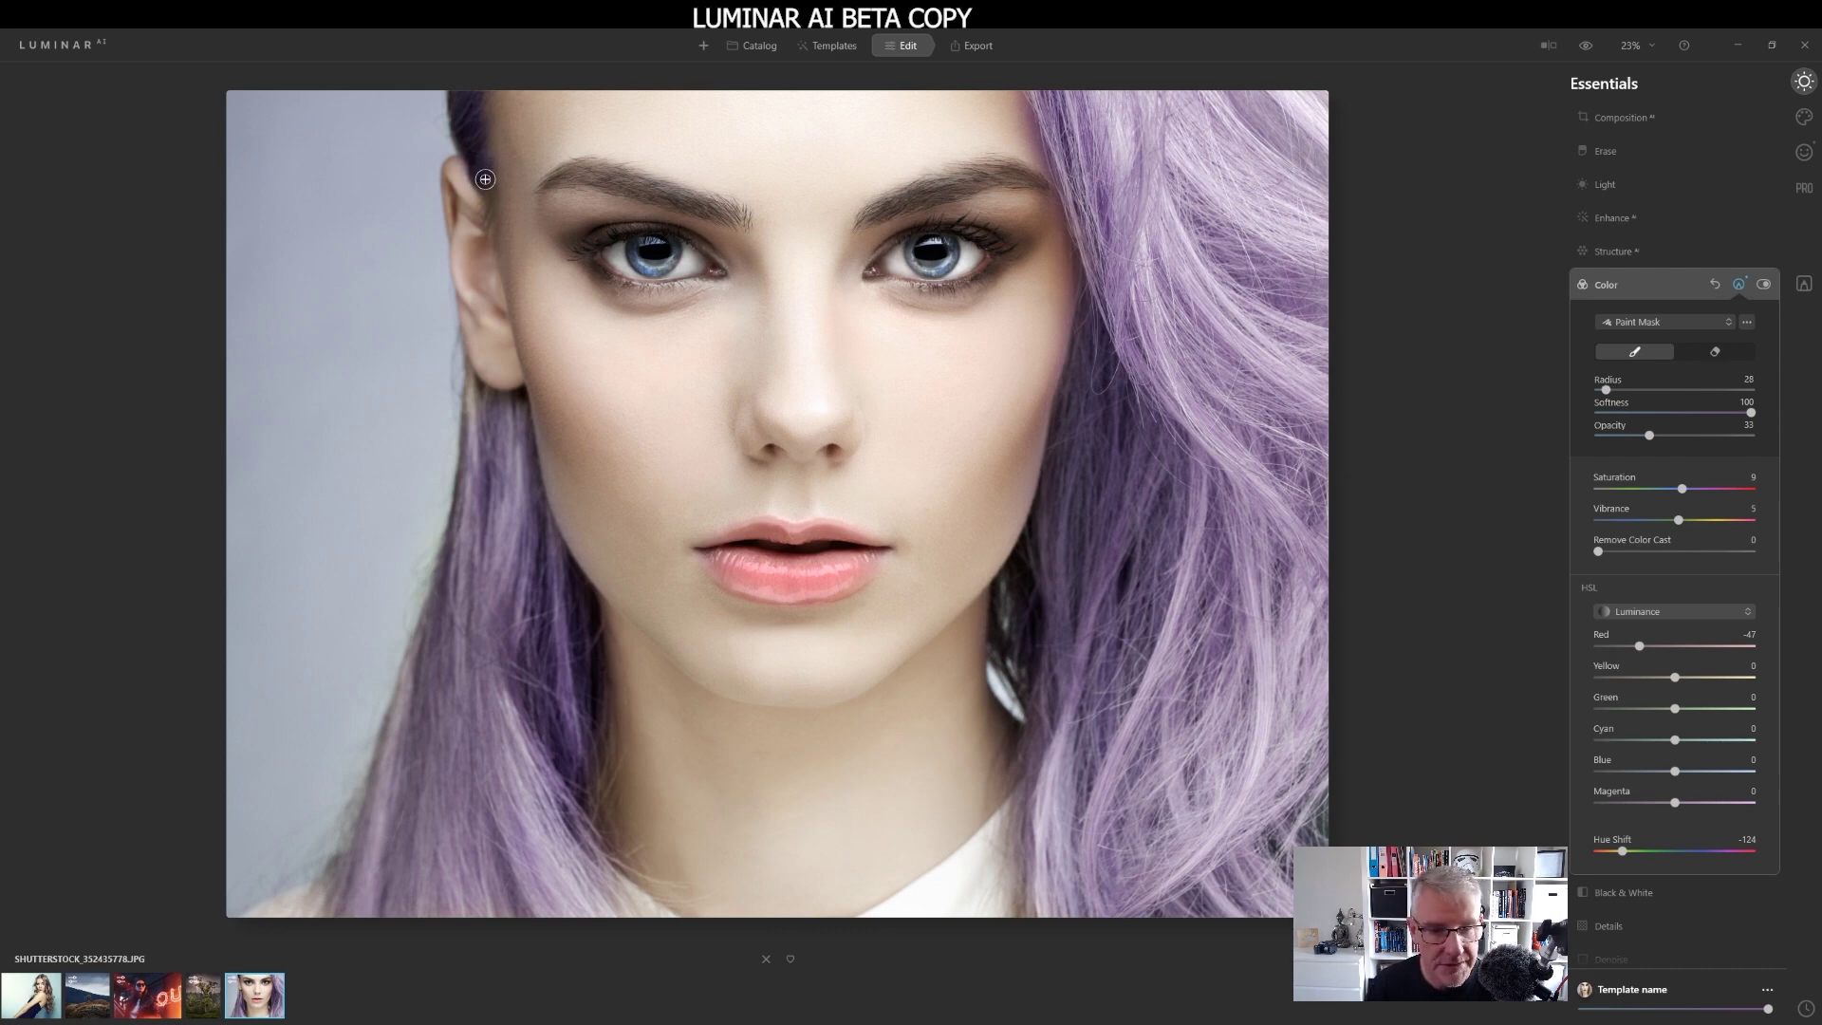
mouse_move(486, 181)
left_mouse_down()
mouse_move(491, 210)
mouse_move(451, 95)
left_mouse_up()
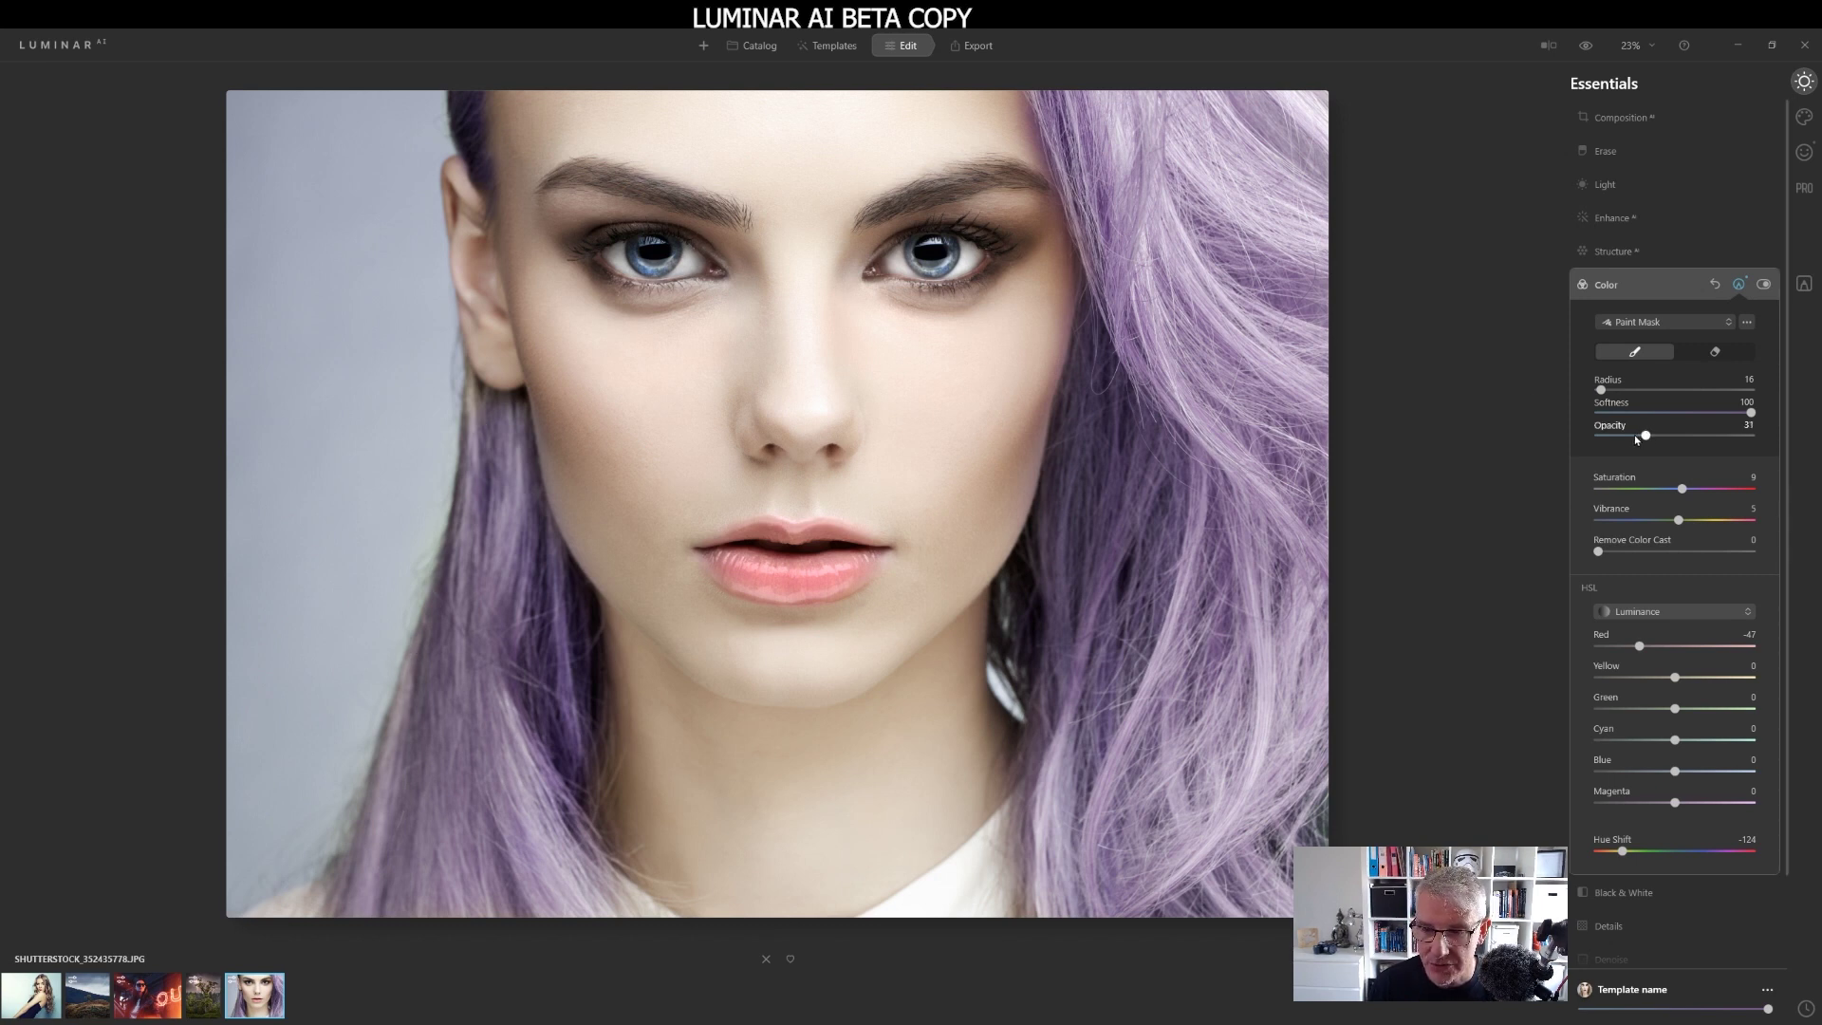
Touch up the mask on the thin hair just below the ear with brush opacity 21, then 26, and finish masking.
left_click_drag(1634, 436, 1630, 435)
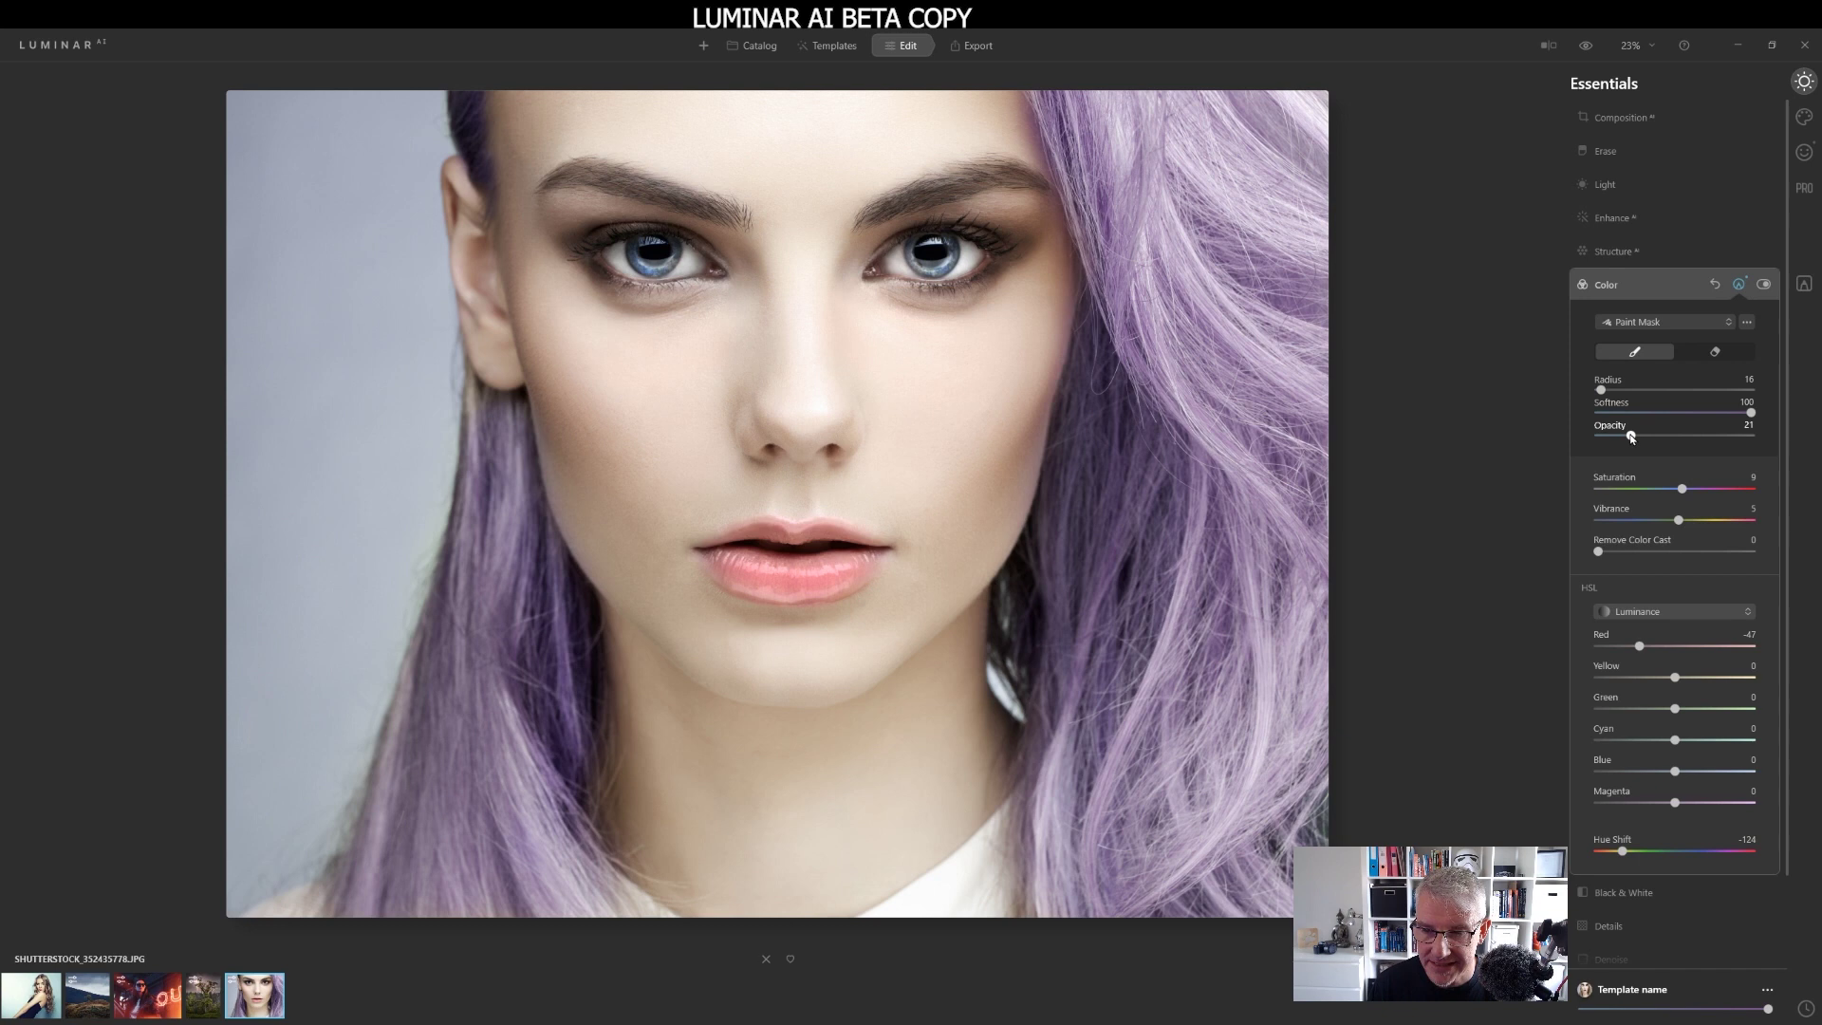
left_click(468, 403)
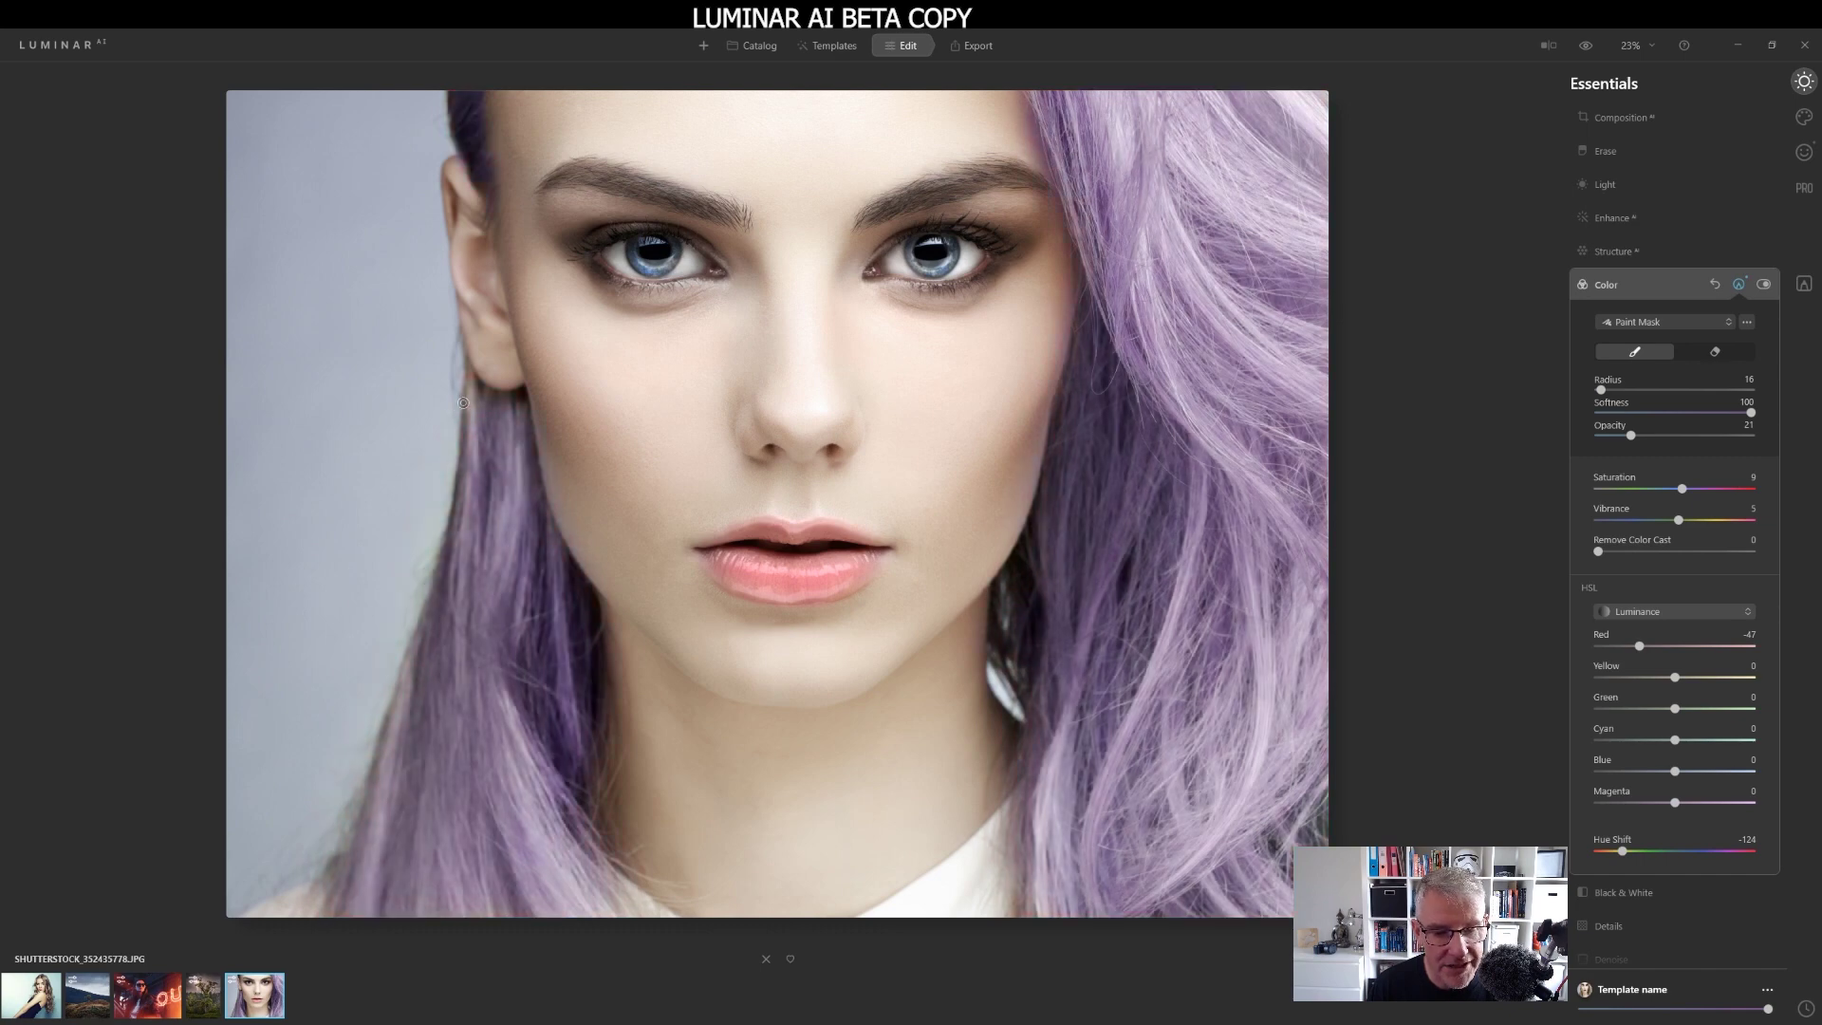
left_click_drag(472, 386, 463, 399)
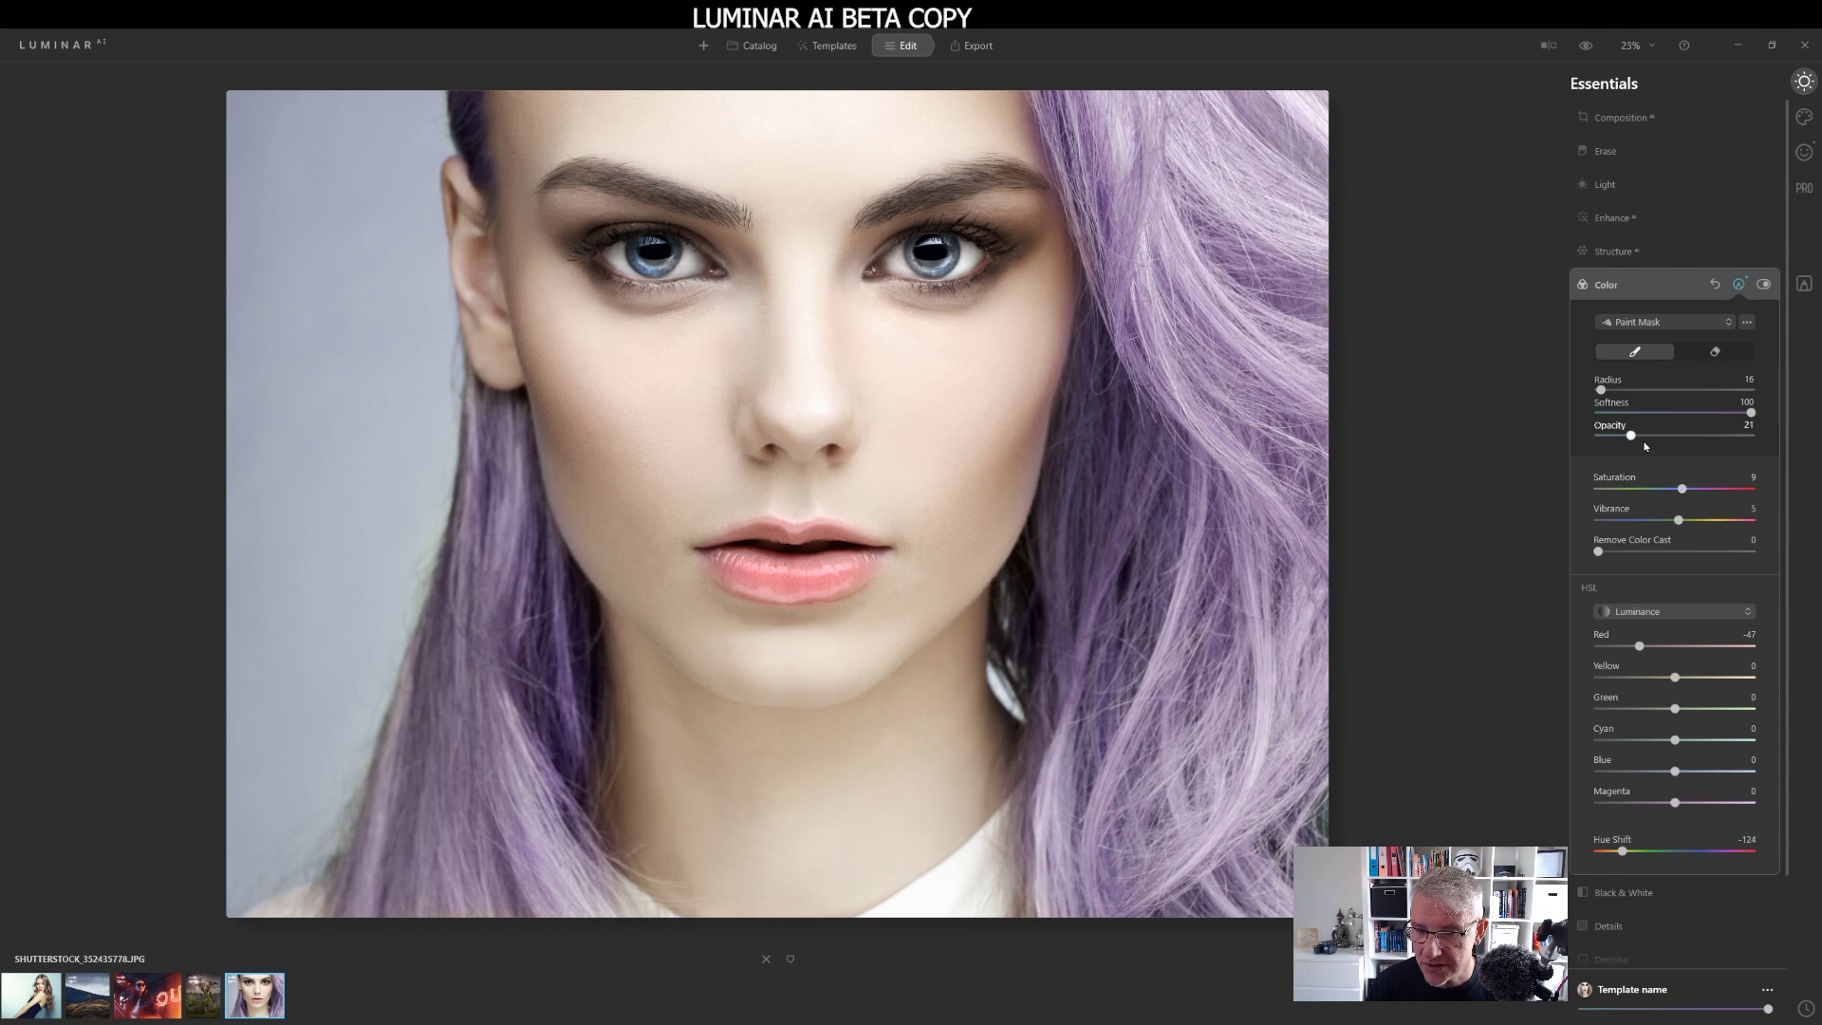
left_click_drag(1634, 440, 1640, 439)
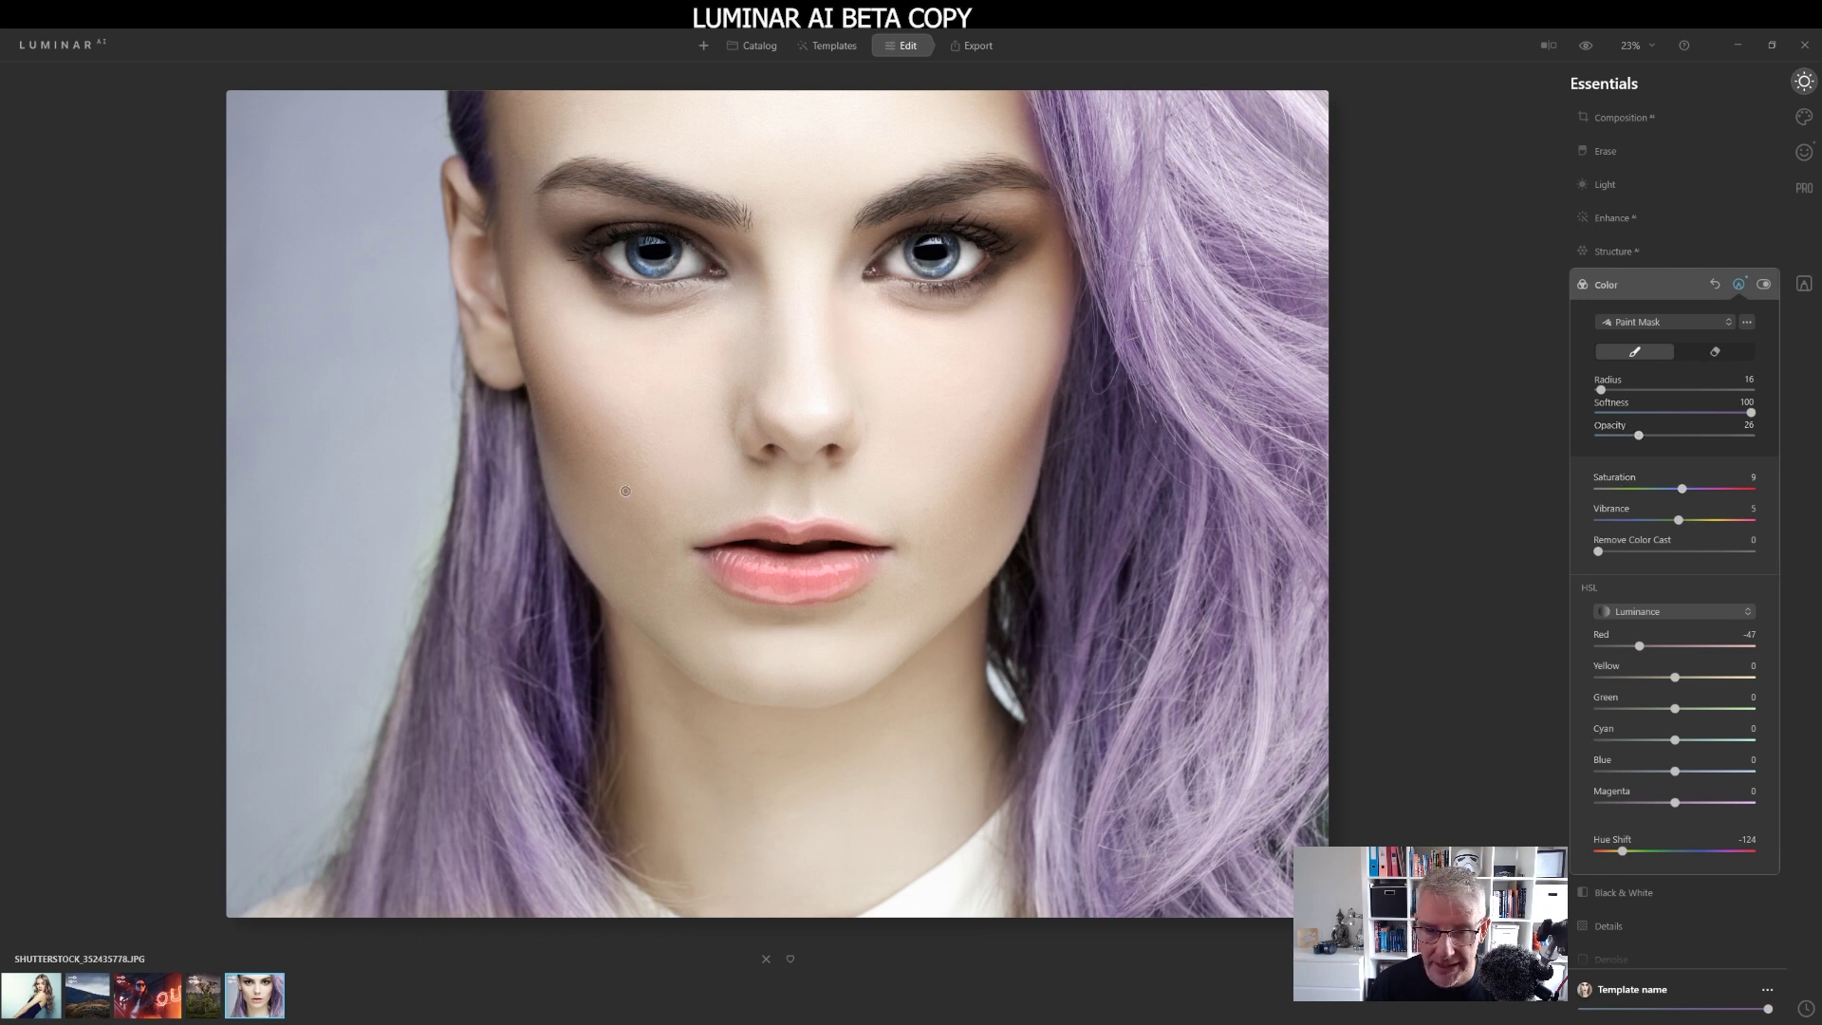
mouse_move(466, 401)
left_mouse_down()
mouse_move(471, 380)
mouse_move(523, 396)
mouse_move(472, 397)
mouse_move(468, 370)
left_mouse_up()
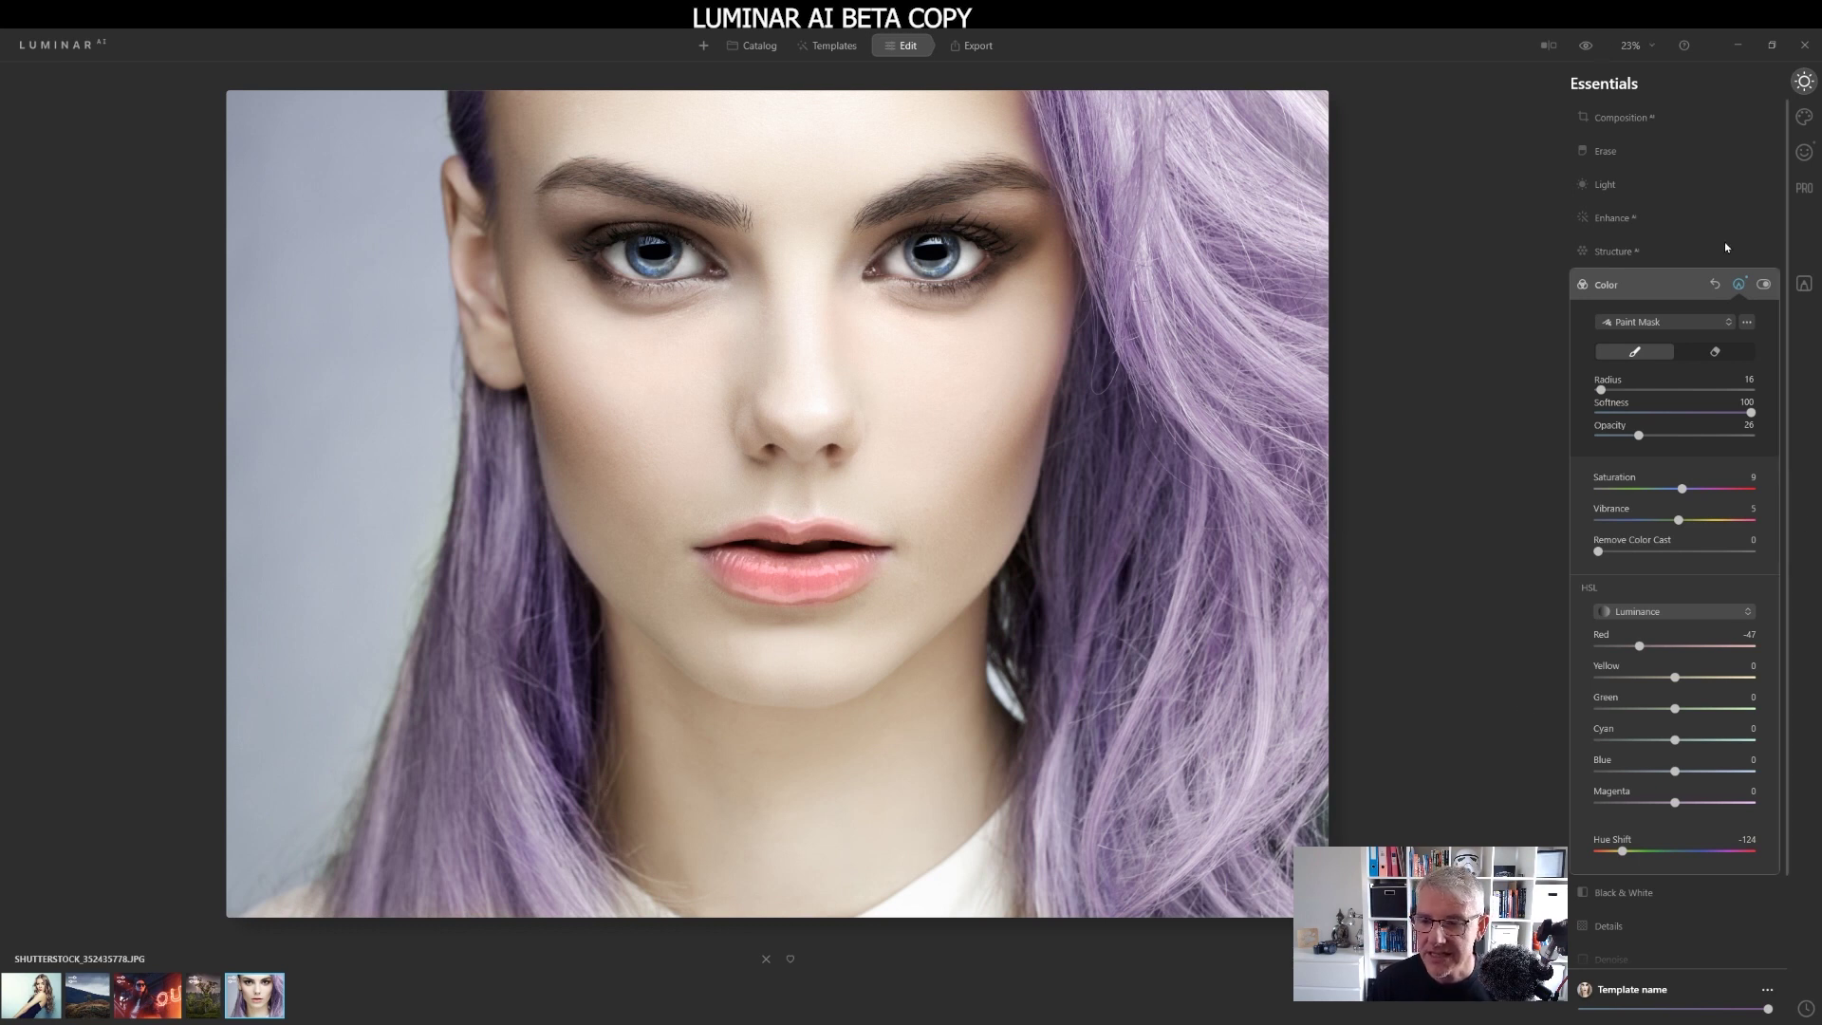
left_click(1738, 284)
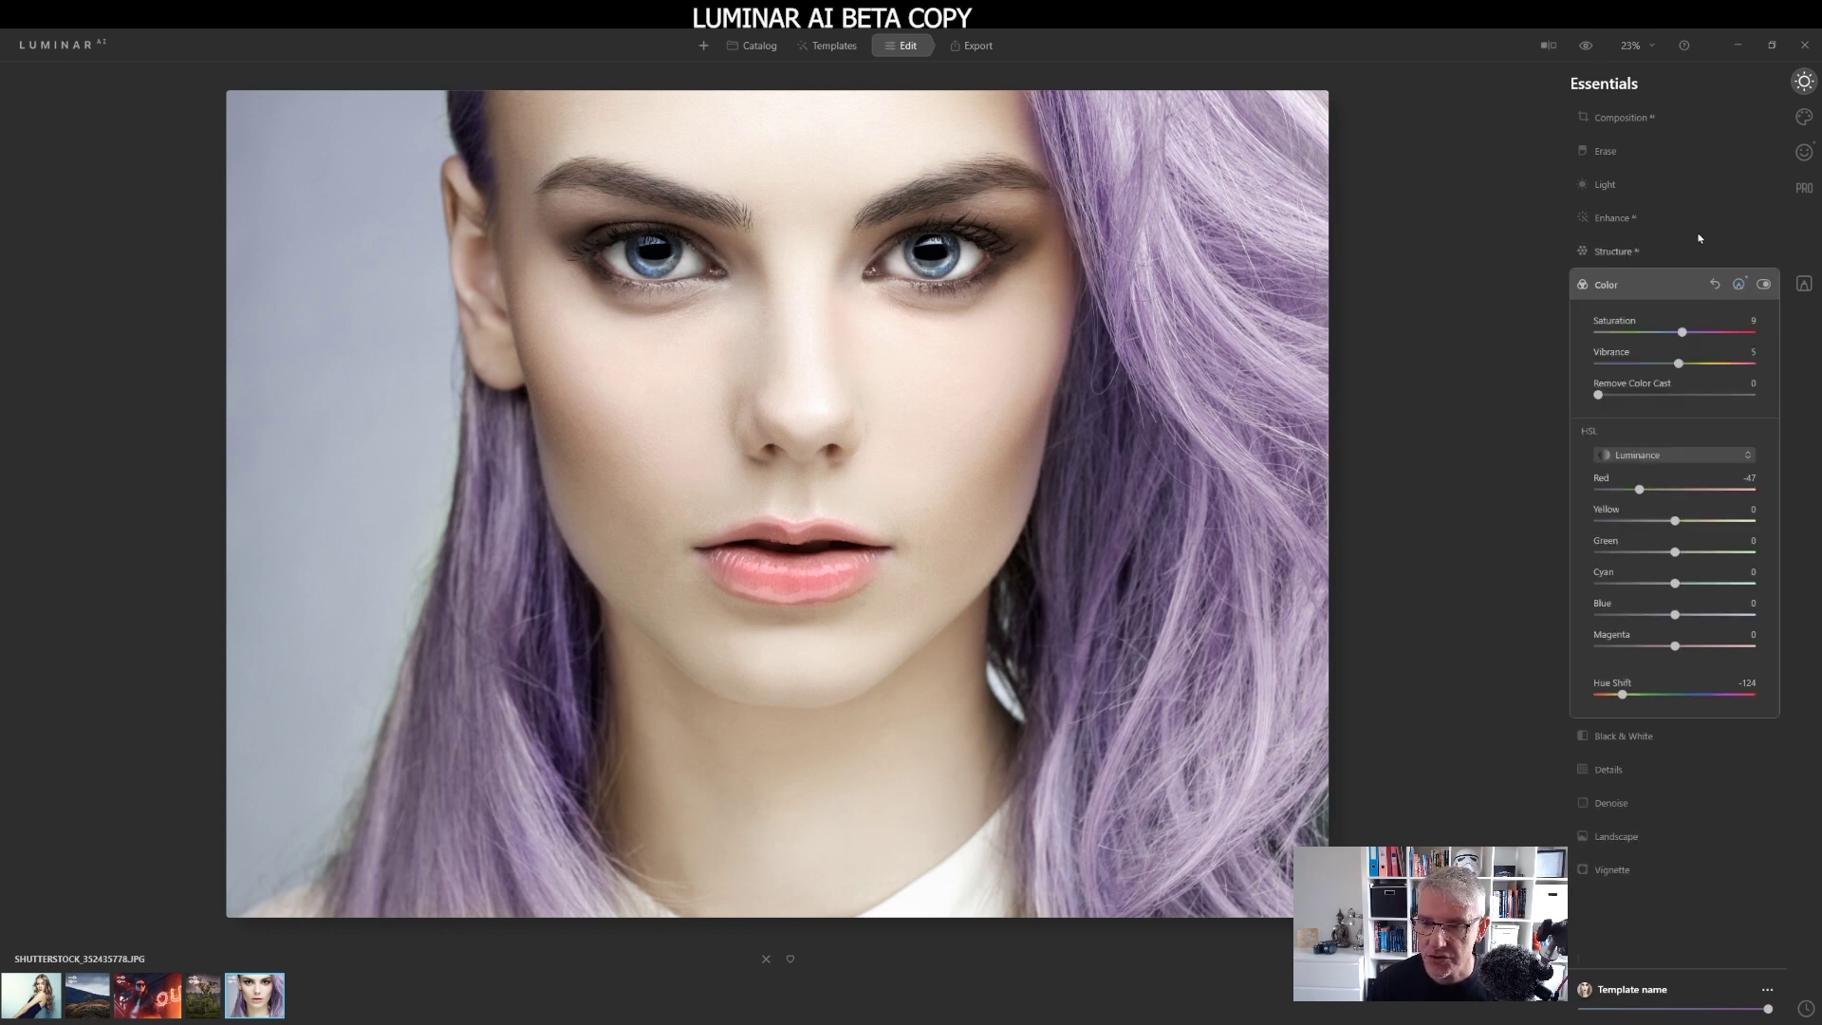
Compare the recoloured hair and lips with the original photo several times.
left_click(1586, 46)
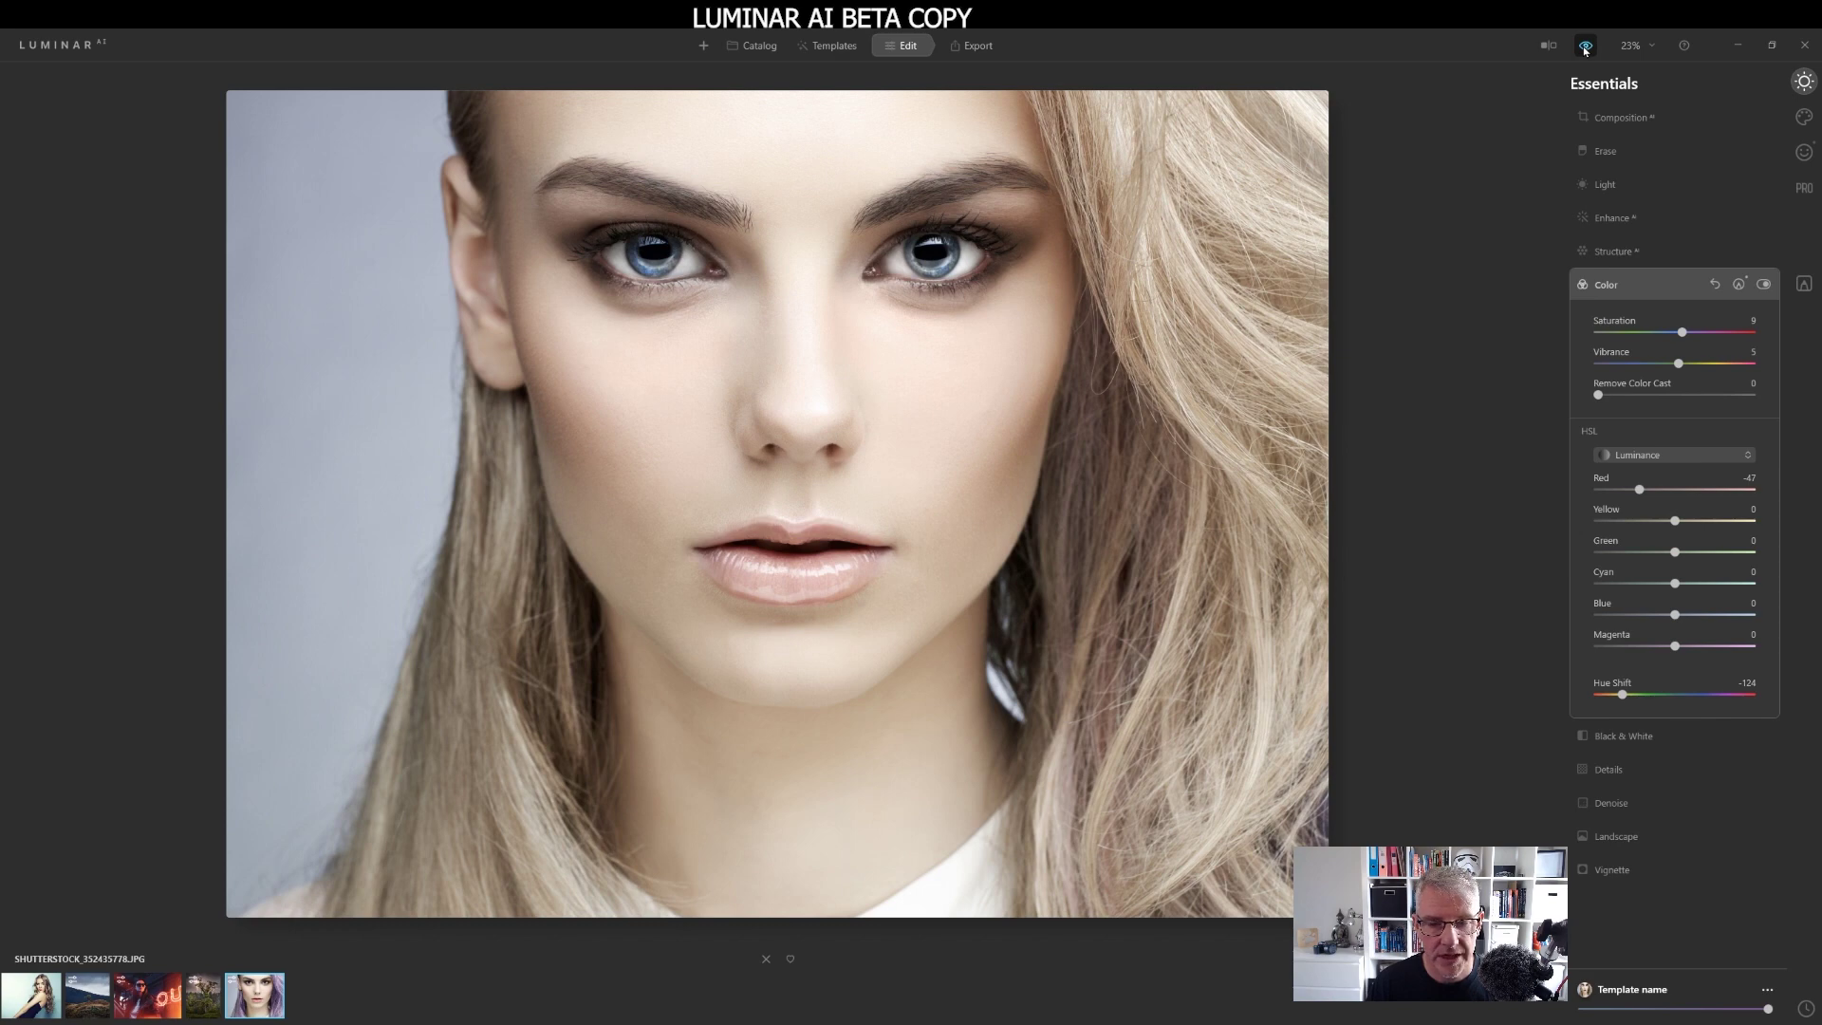
left_click(1585, 46)
left_click(1586, 46)
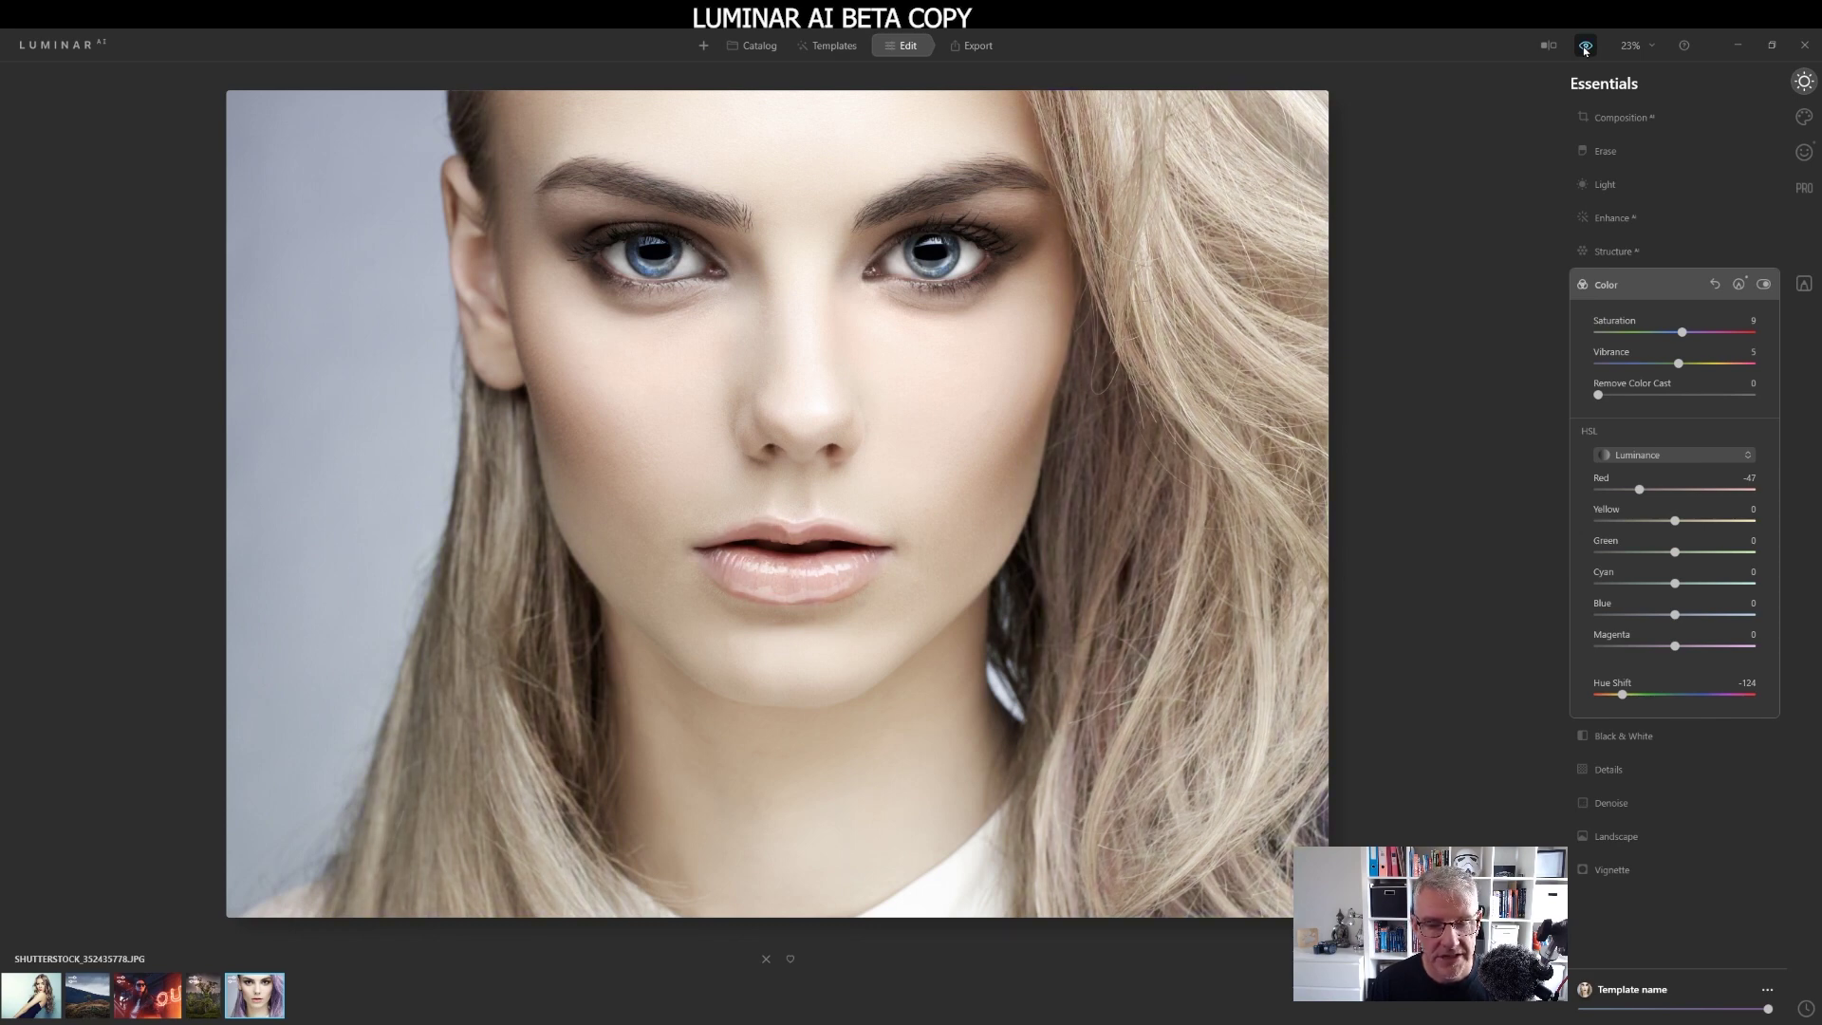
left_click(1586, 47)
left_click(1586, 47)
left_click(1589, 47)
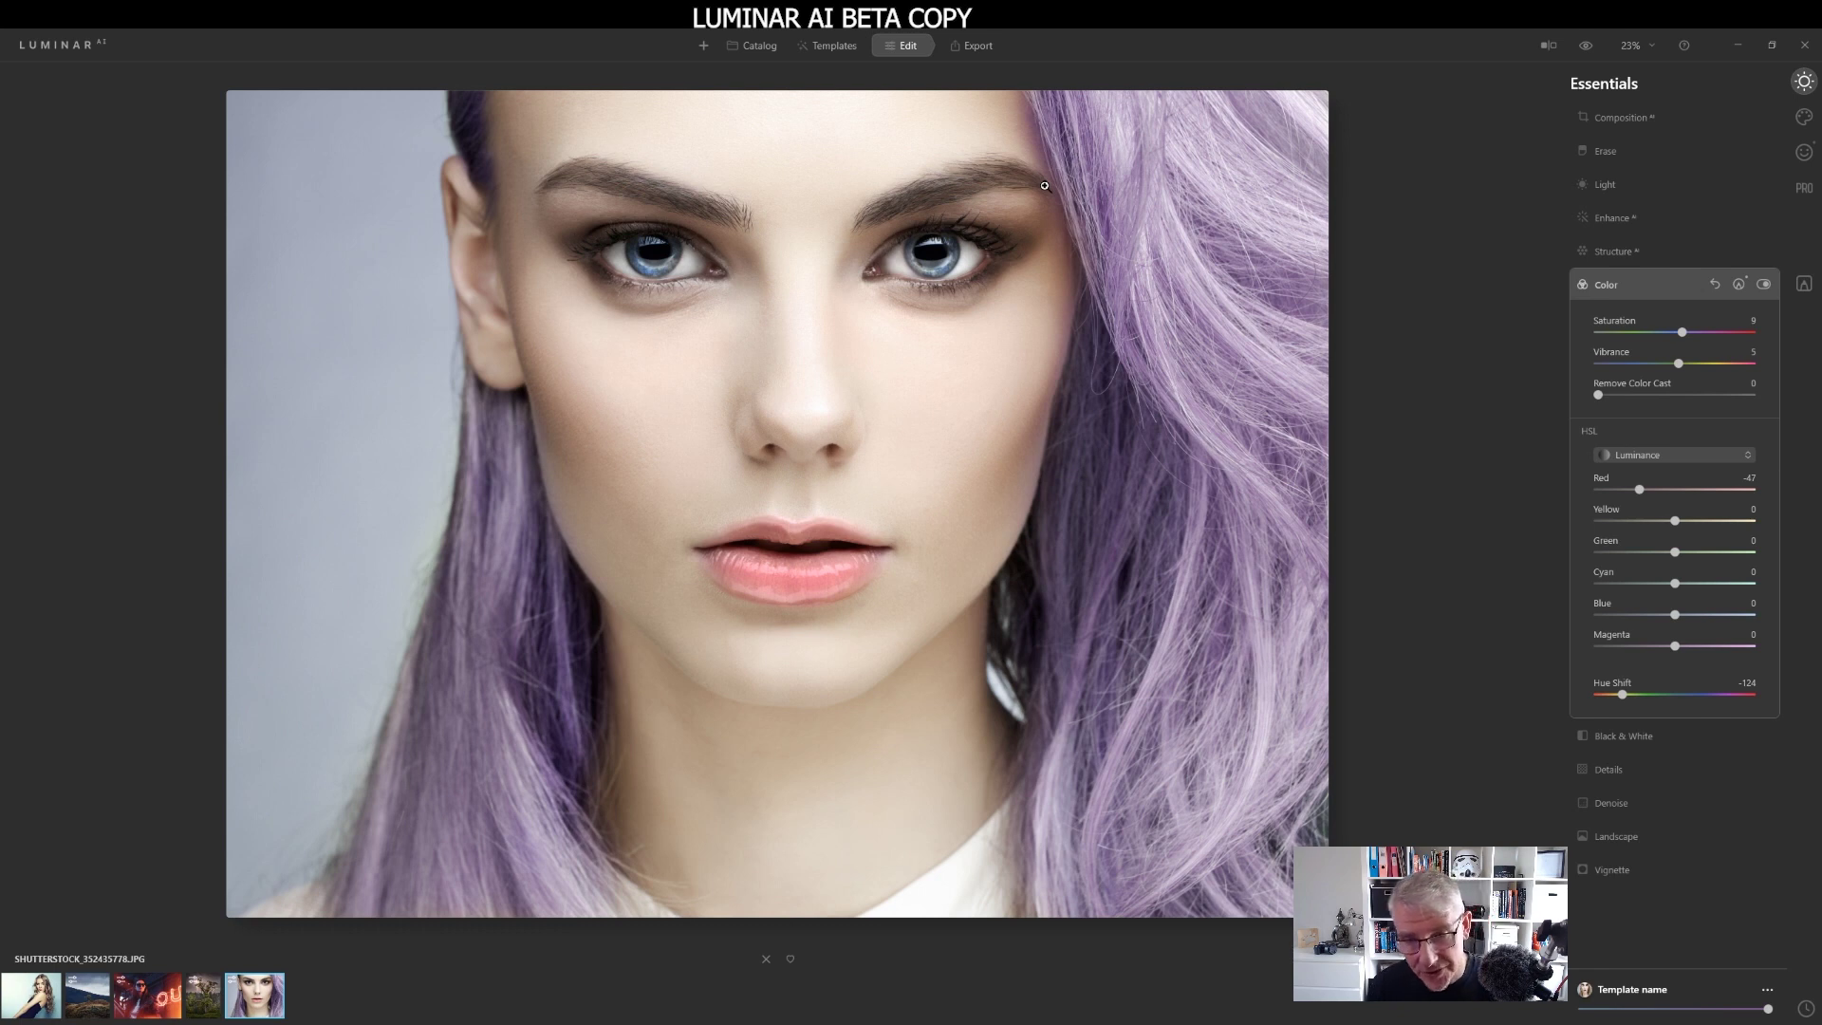
Erase the Color mask's purple spill along the temple and cheek beside the hair, using eraser radius 40 and opacity 18.
left_click(1738, 284)
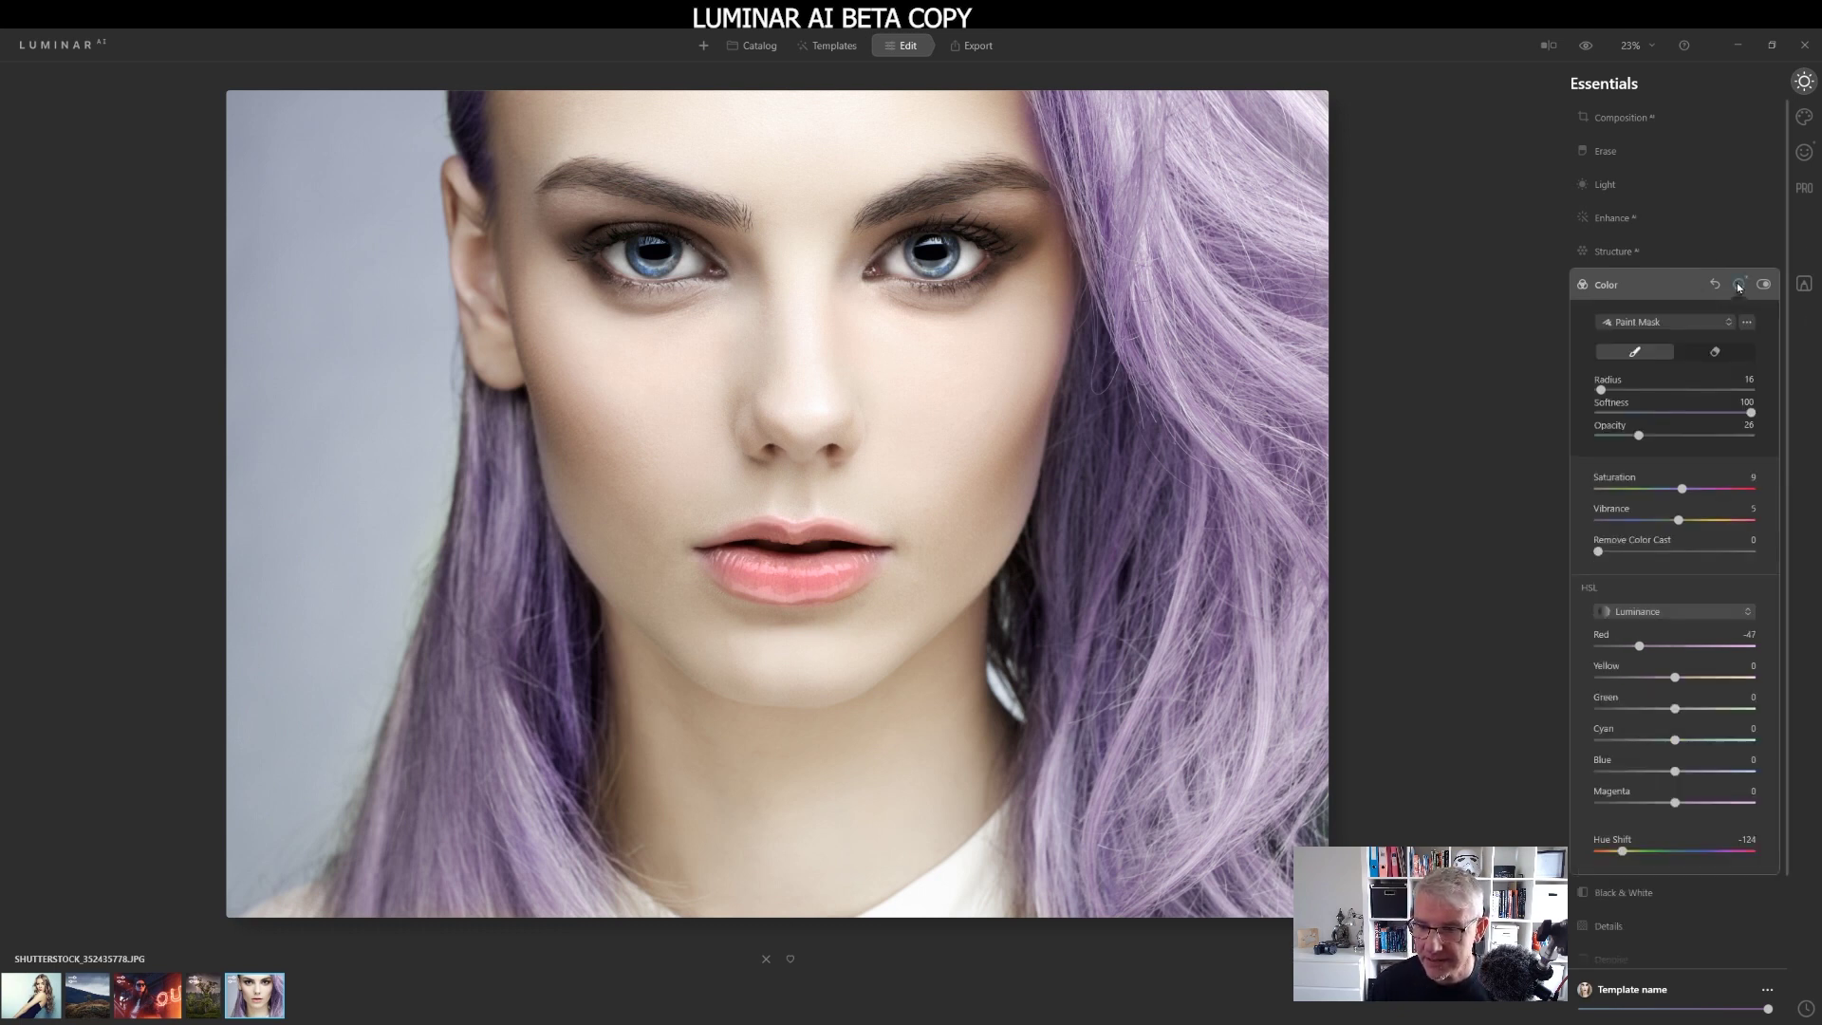
left_click(1716, 353)
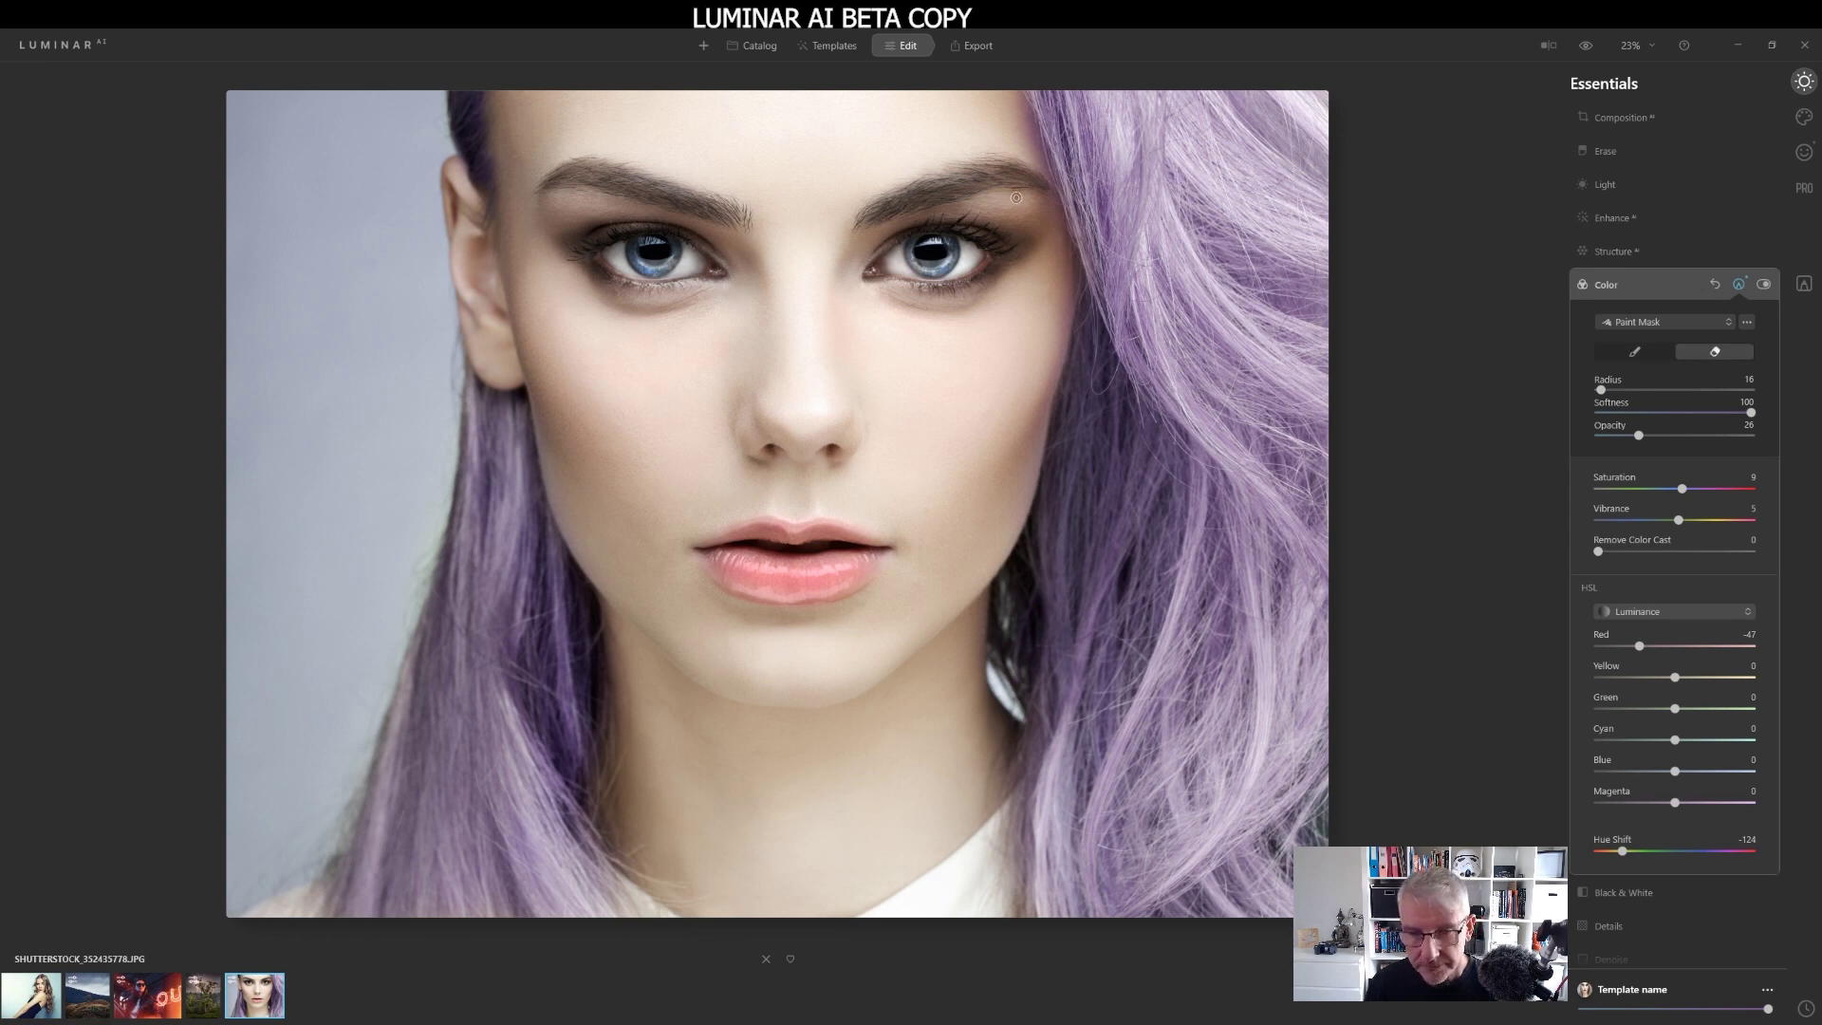
key("bracketright")
key("bracketright")
key("bracketright")
key("bracketright")
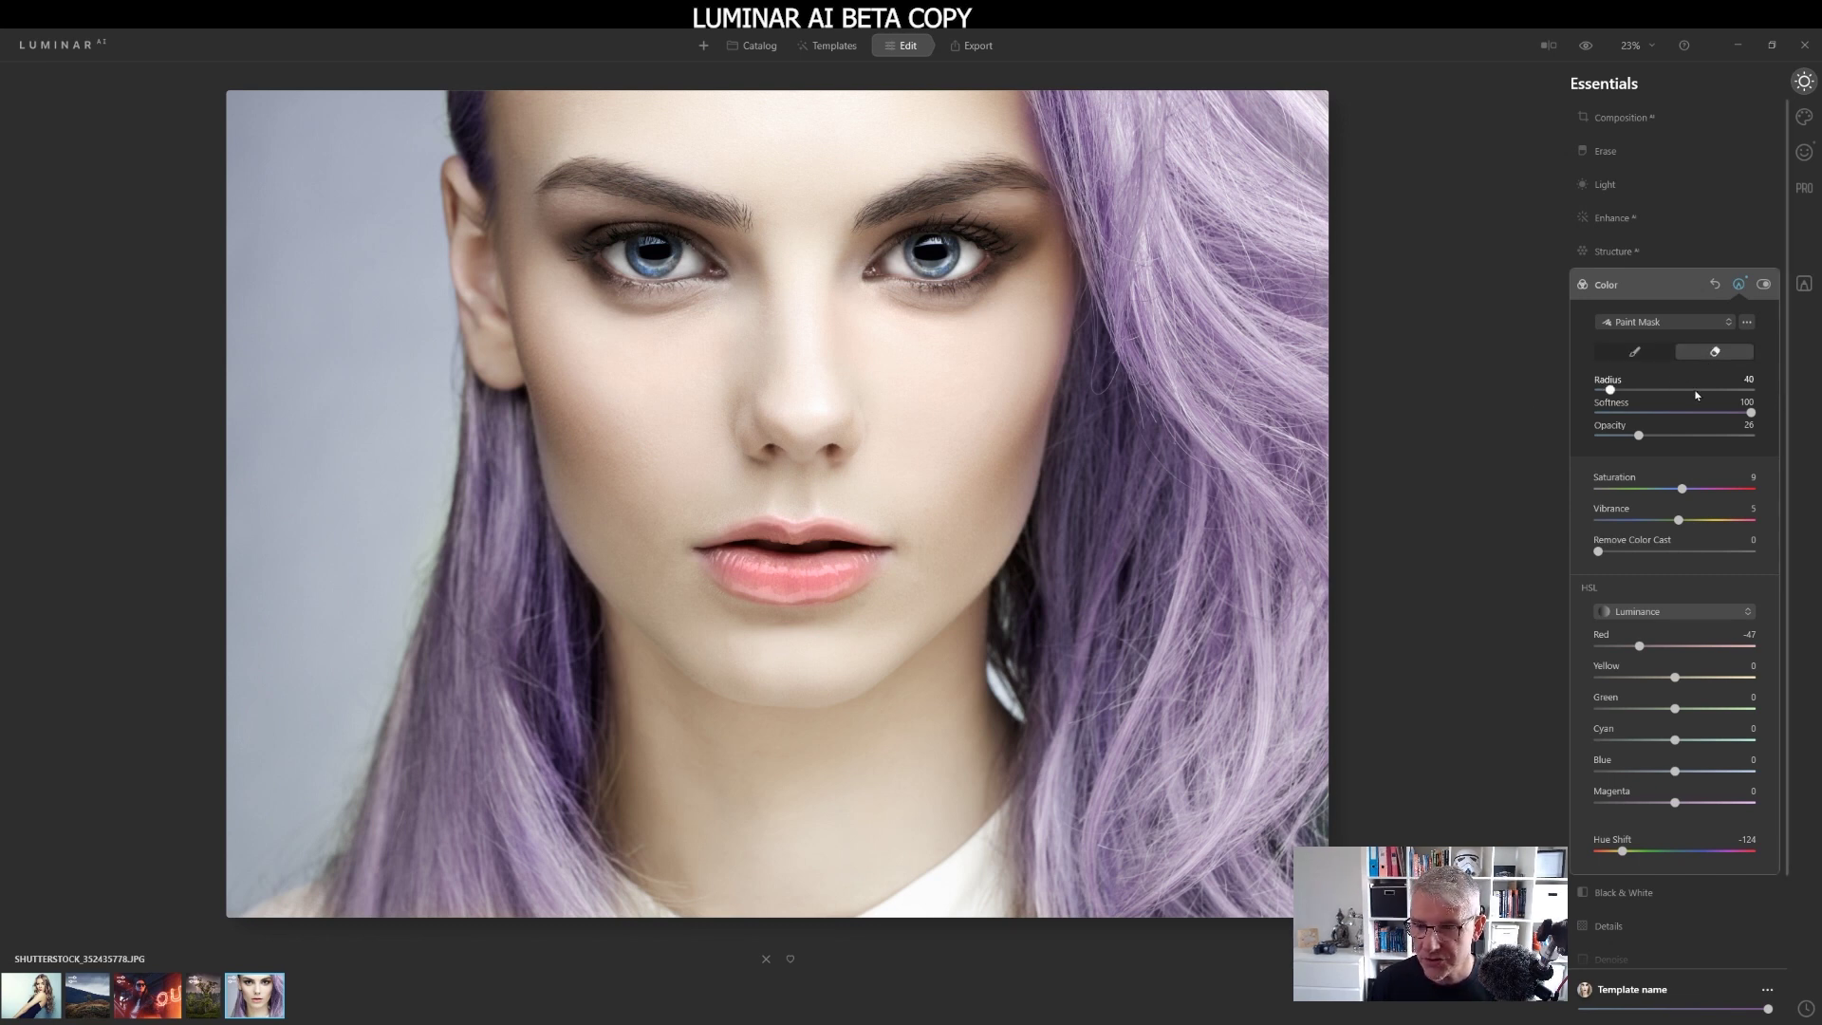
left_click_drag(1639, 437, 1627, 436)
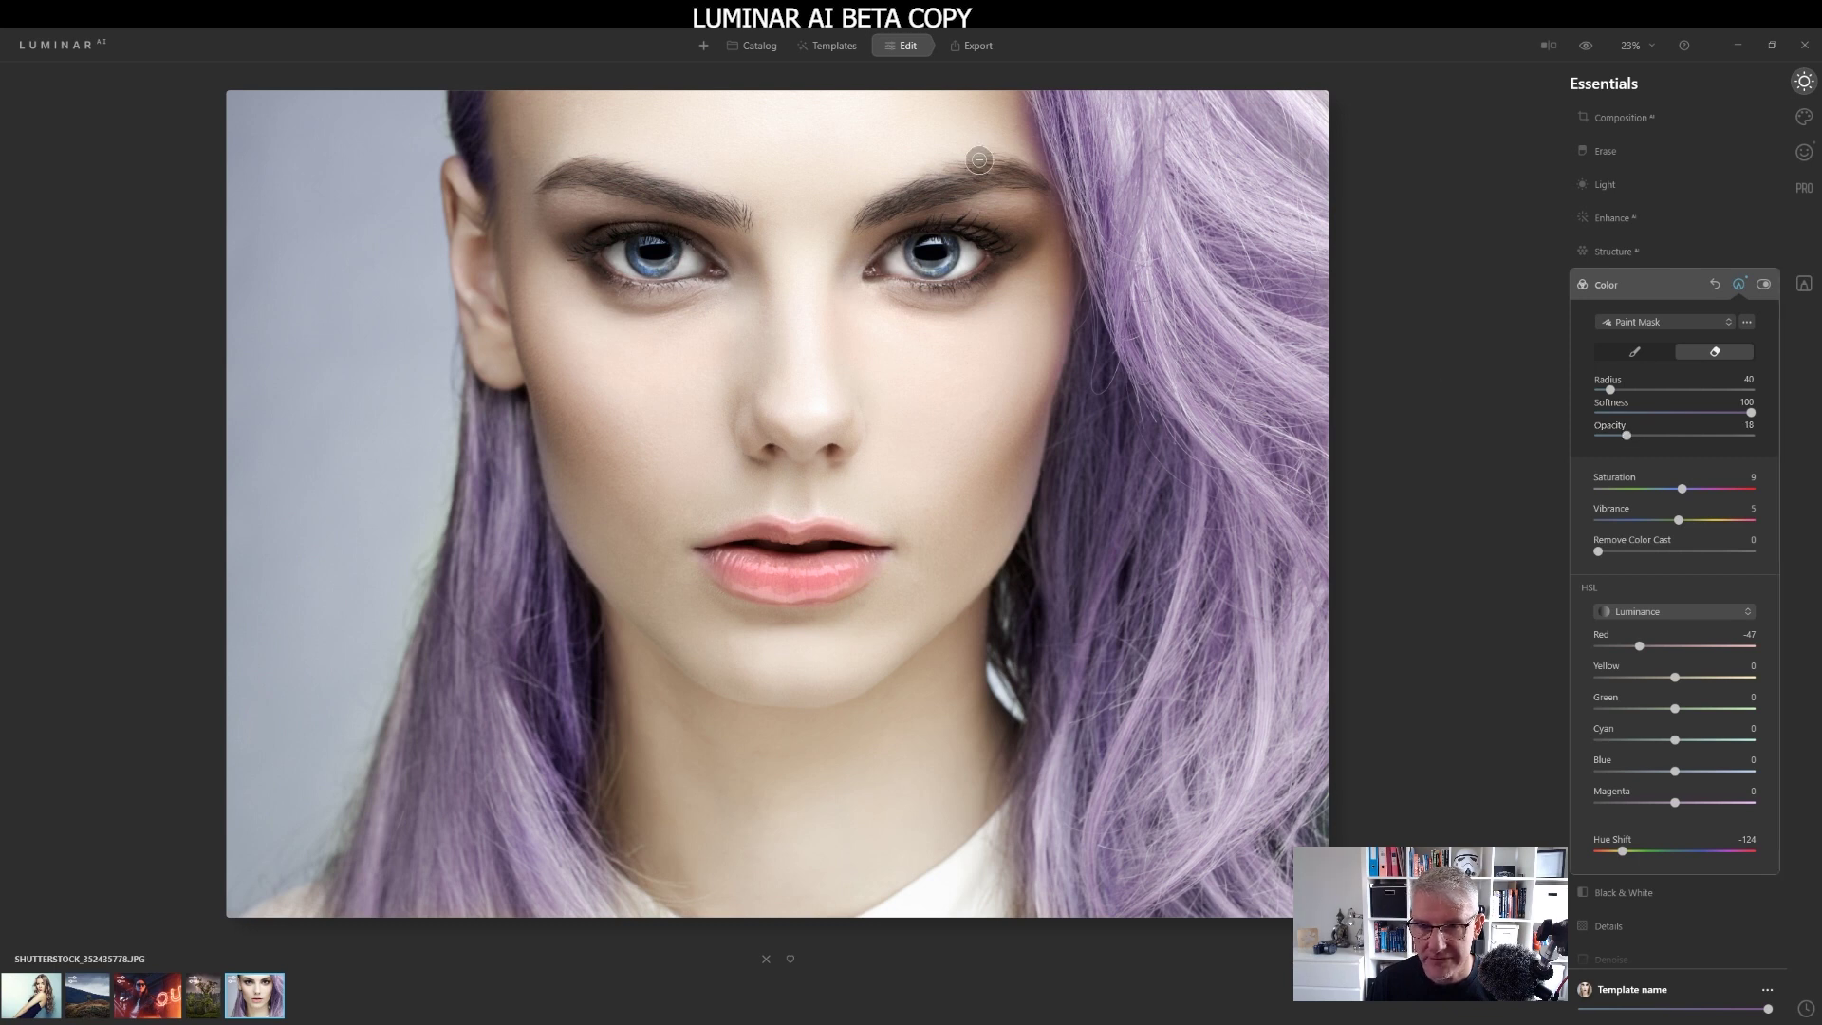
mouse_move(1014, 138)
left_mouse_down()
mouse_move(1003, 98)
mouse_move(1033, 167)
mouse_move(1002, 92)
mouse_move(1051, 222)
mouse_move(1056, 333)
mouse_move(1008, 537)
mouse_move(954, 577)
mouse_move(1040, 366)
left_mouse_up()
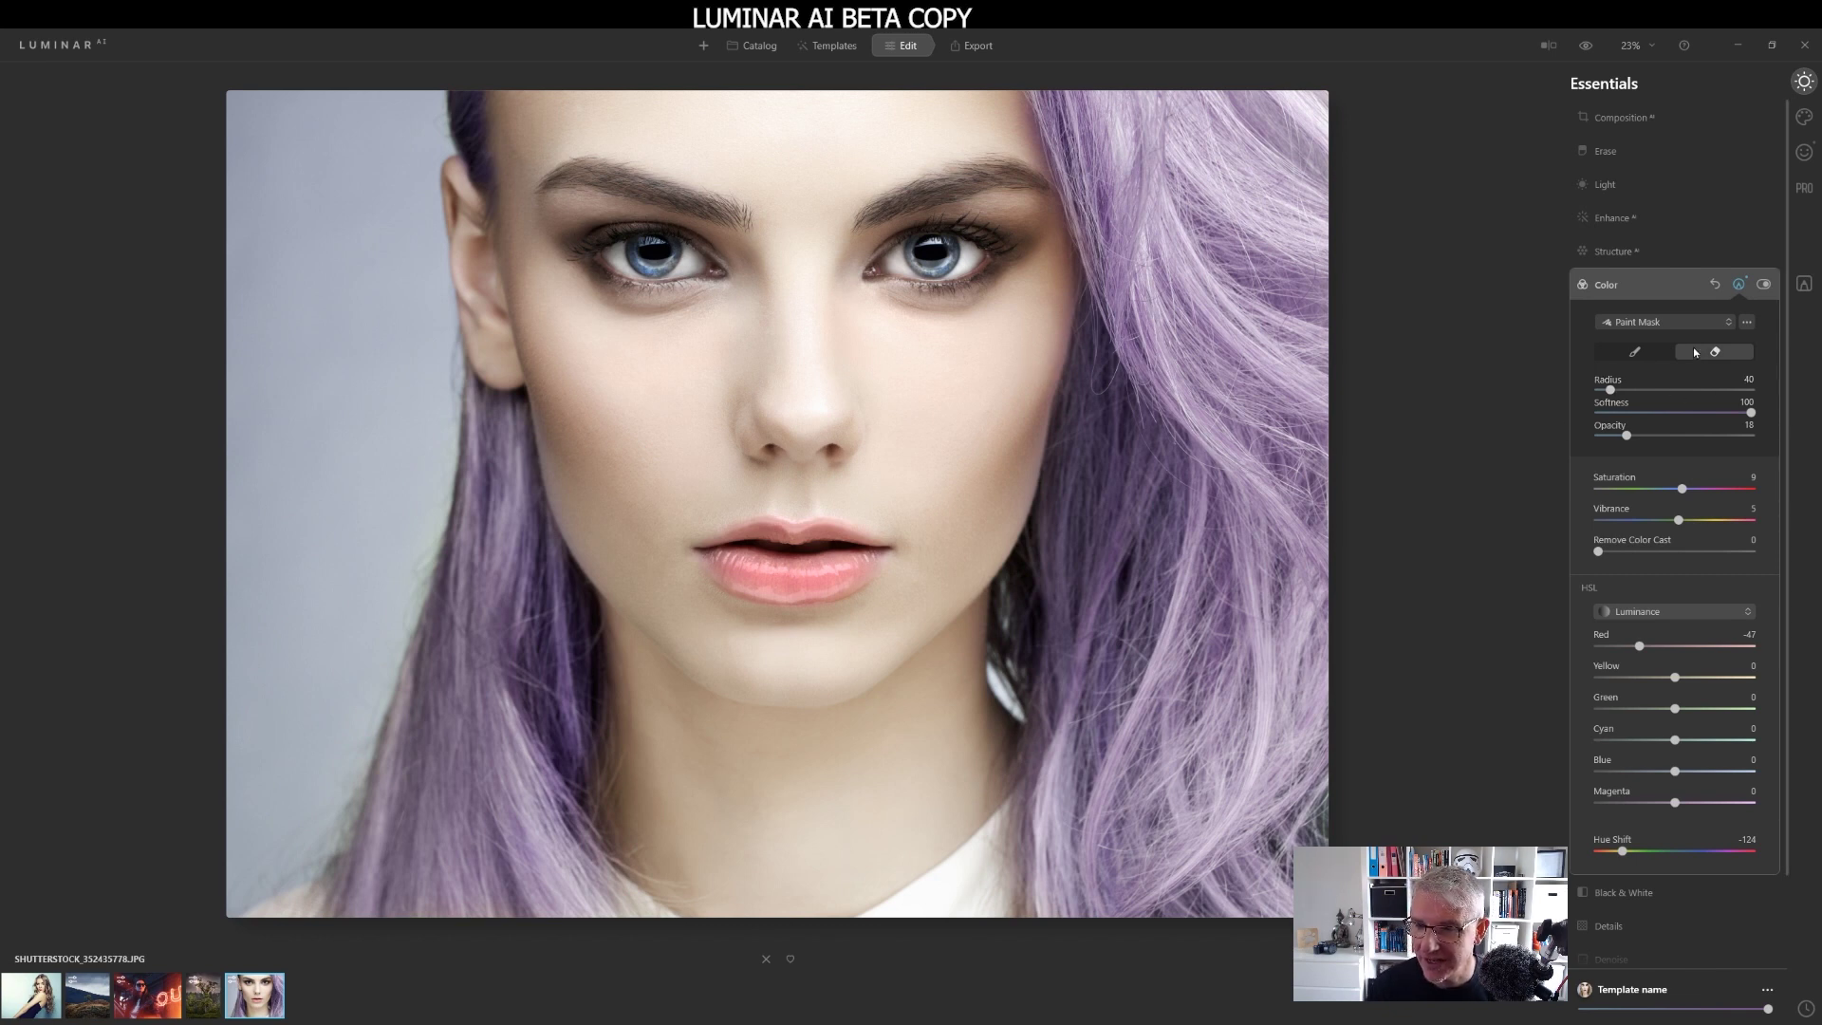
left_click(1740, 285)
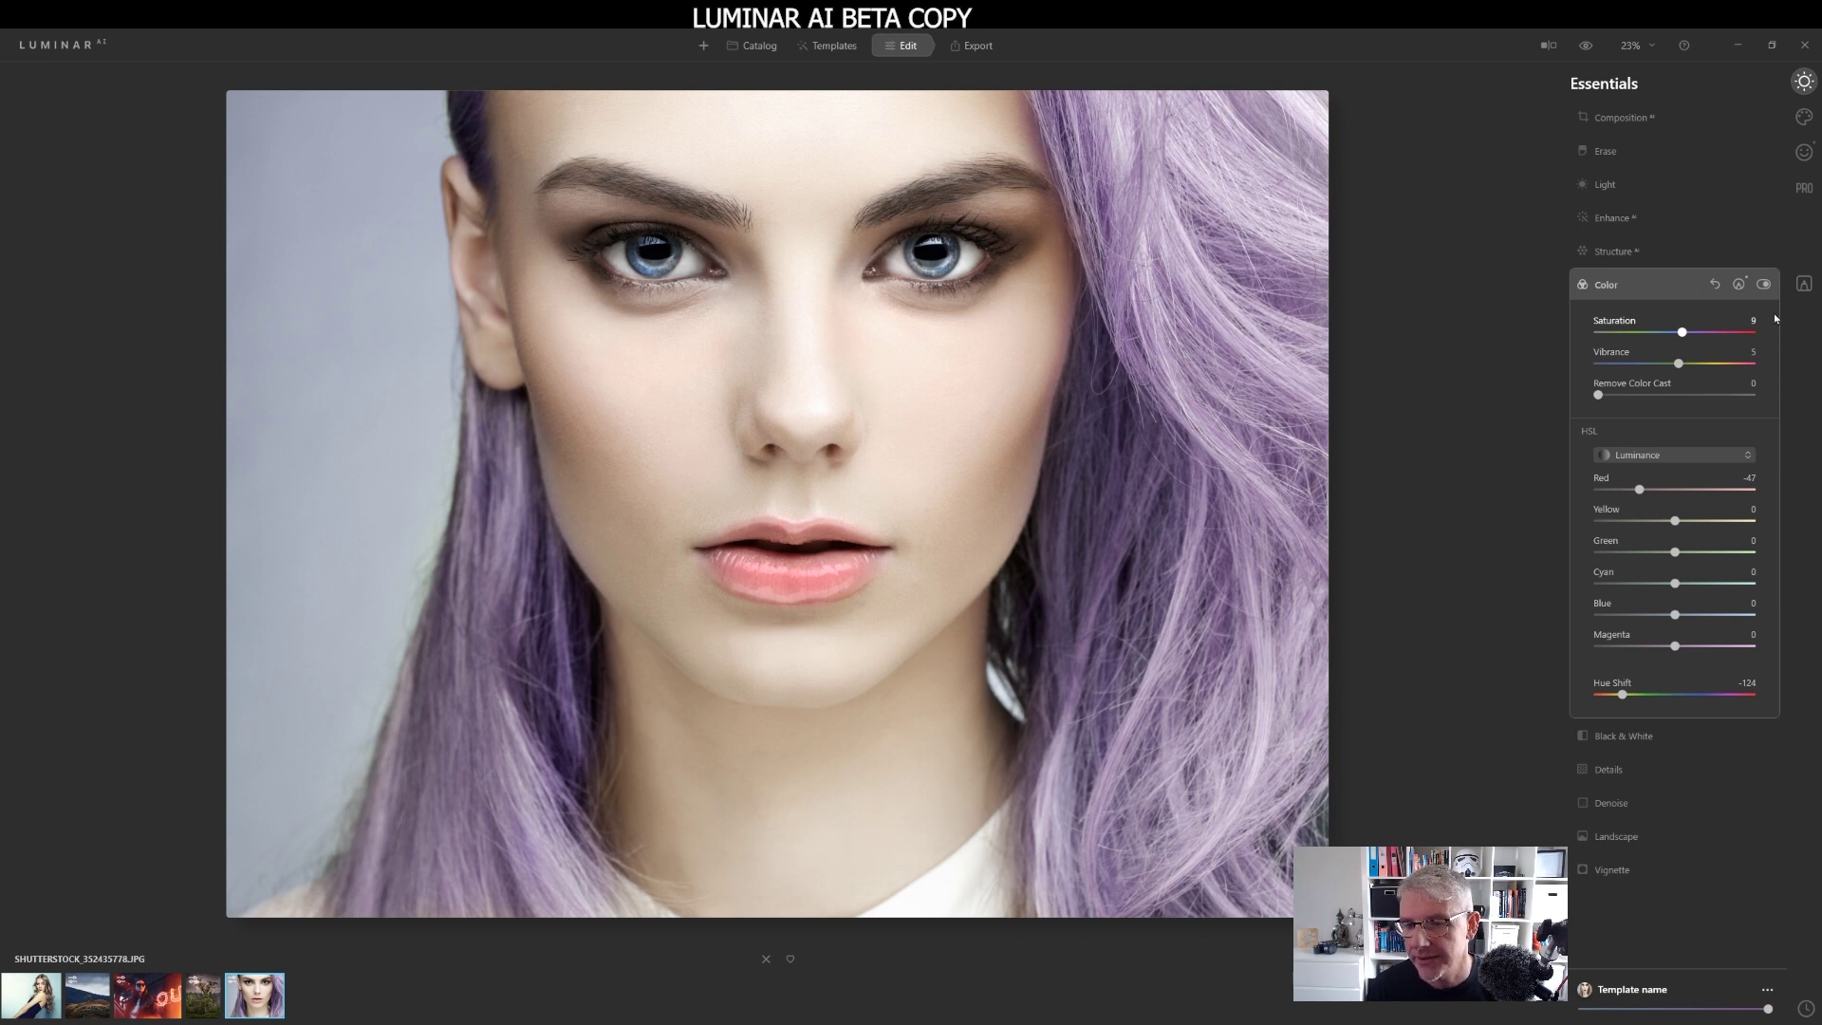
Set Enhance AI's Accent to 10 and paint its mask over both eyebrows with brush radius 40 and opacity 49.
left_click(1613, 217)
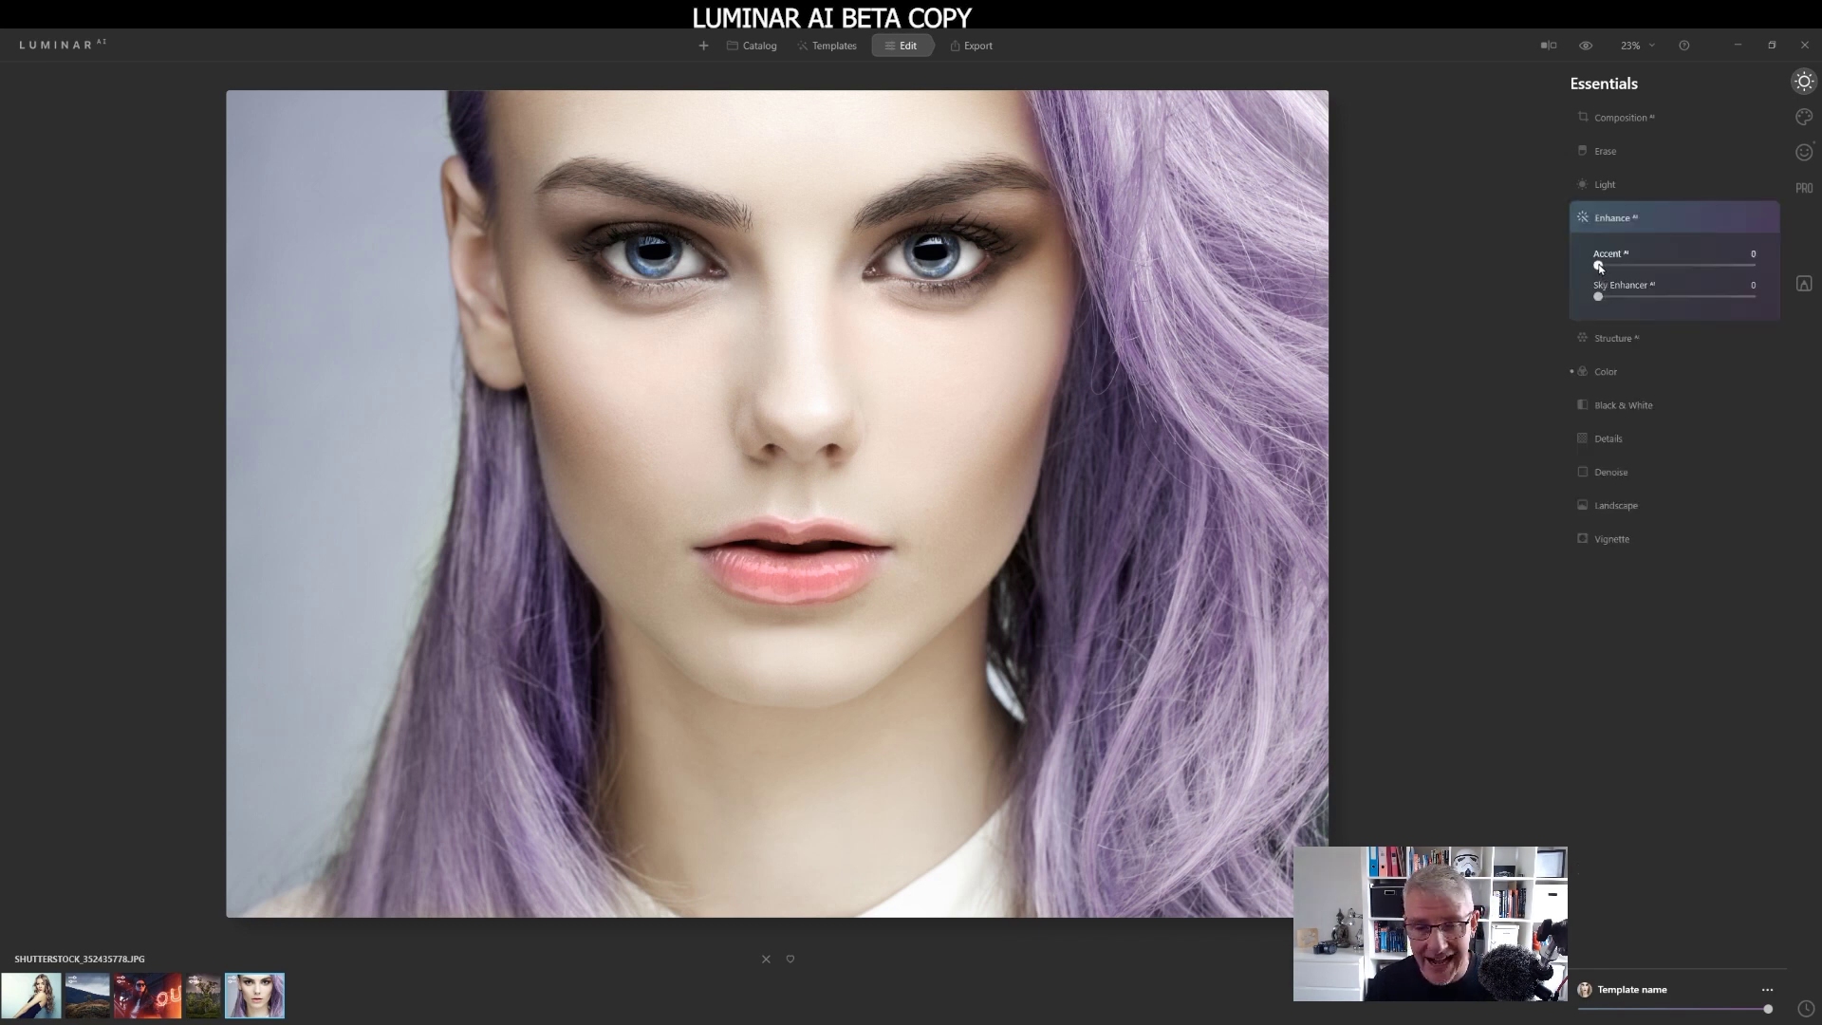
left_click_drag(1599, 267, 1614, 269)
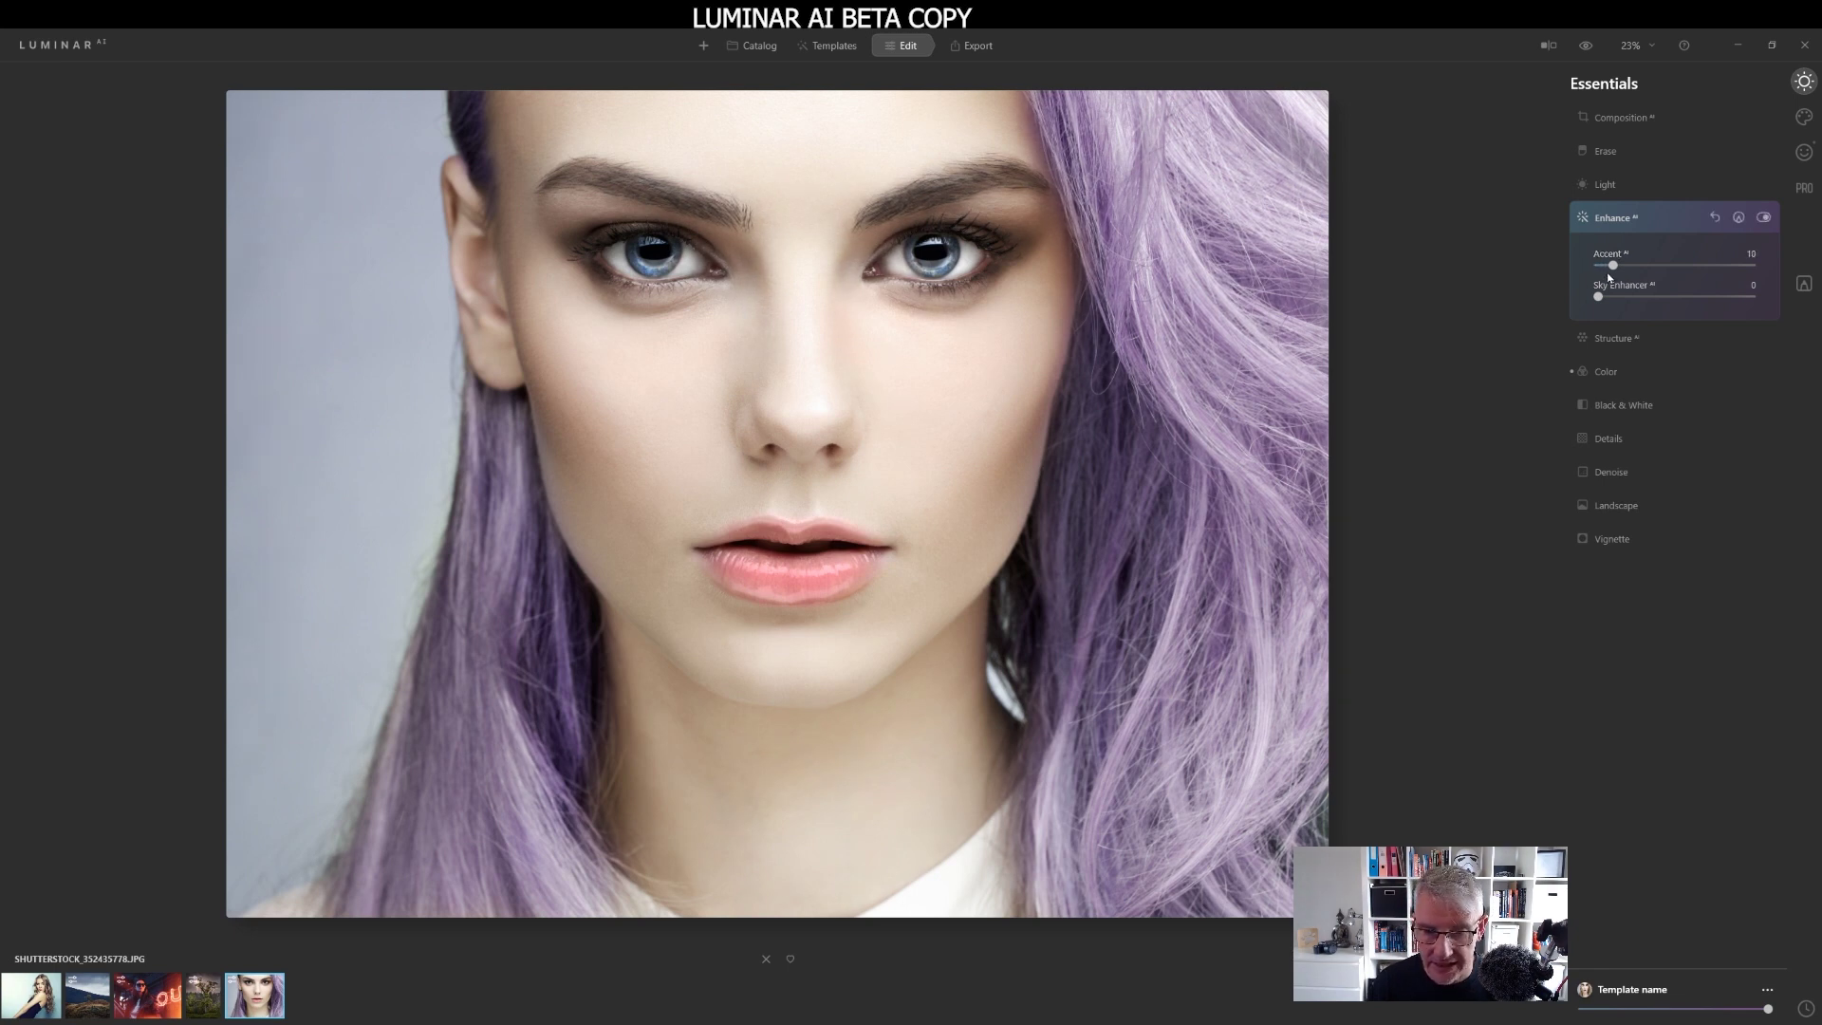
left_click(1739, 218)
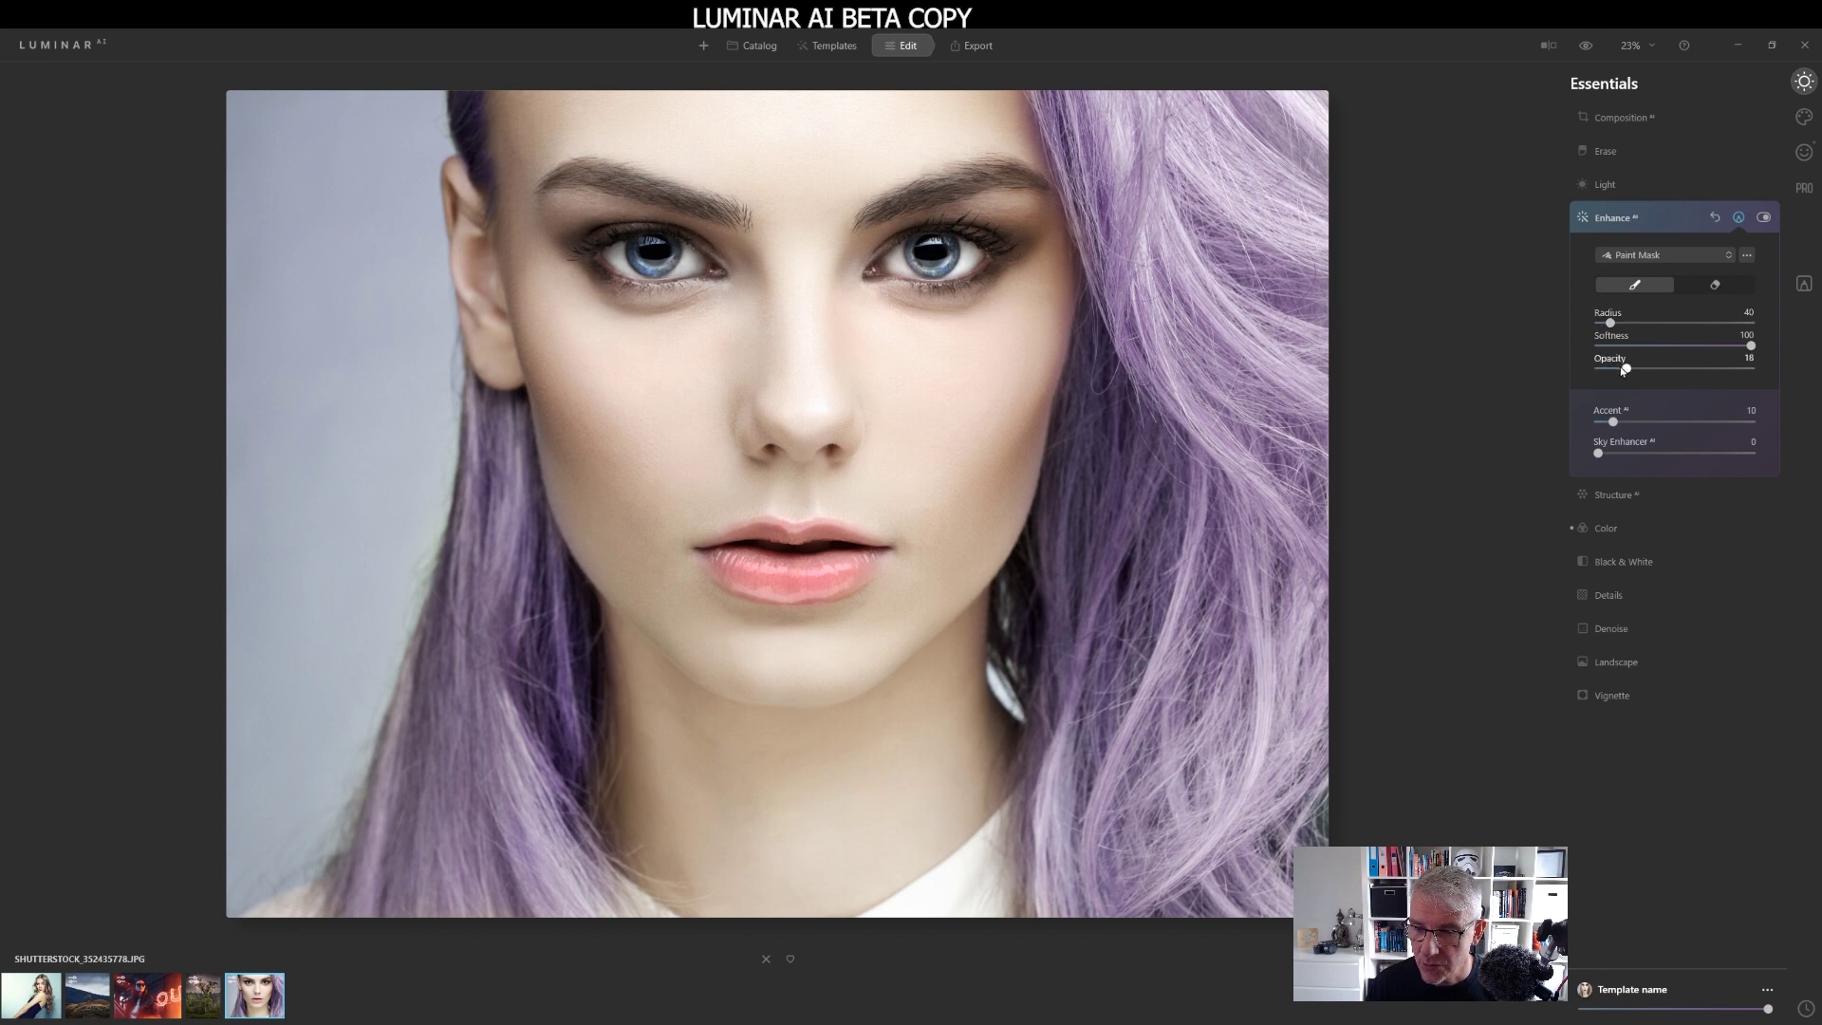
left_click_drag(1627, 369, 1673, 368)
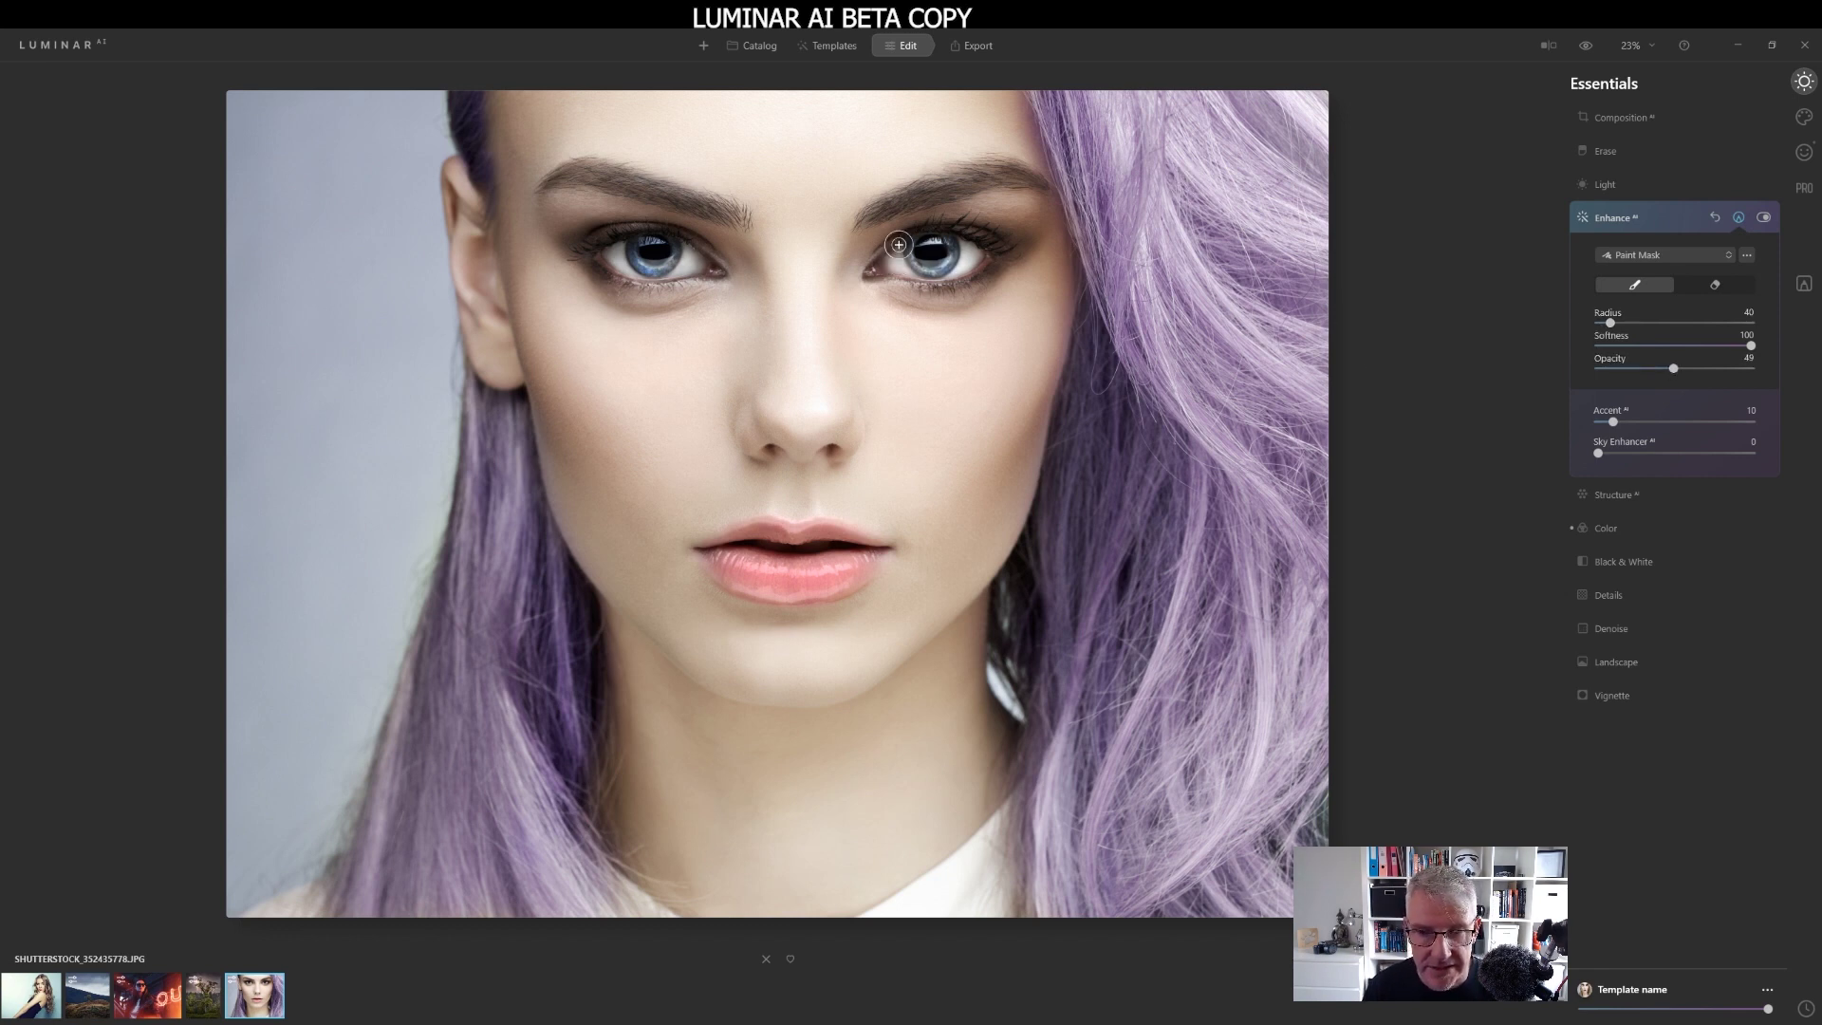
left_click_drag(894, 205, 1034, 176)
left_click_drag(733, 219, 555, 175)
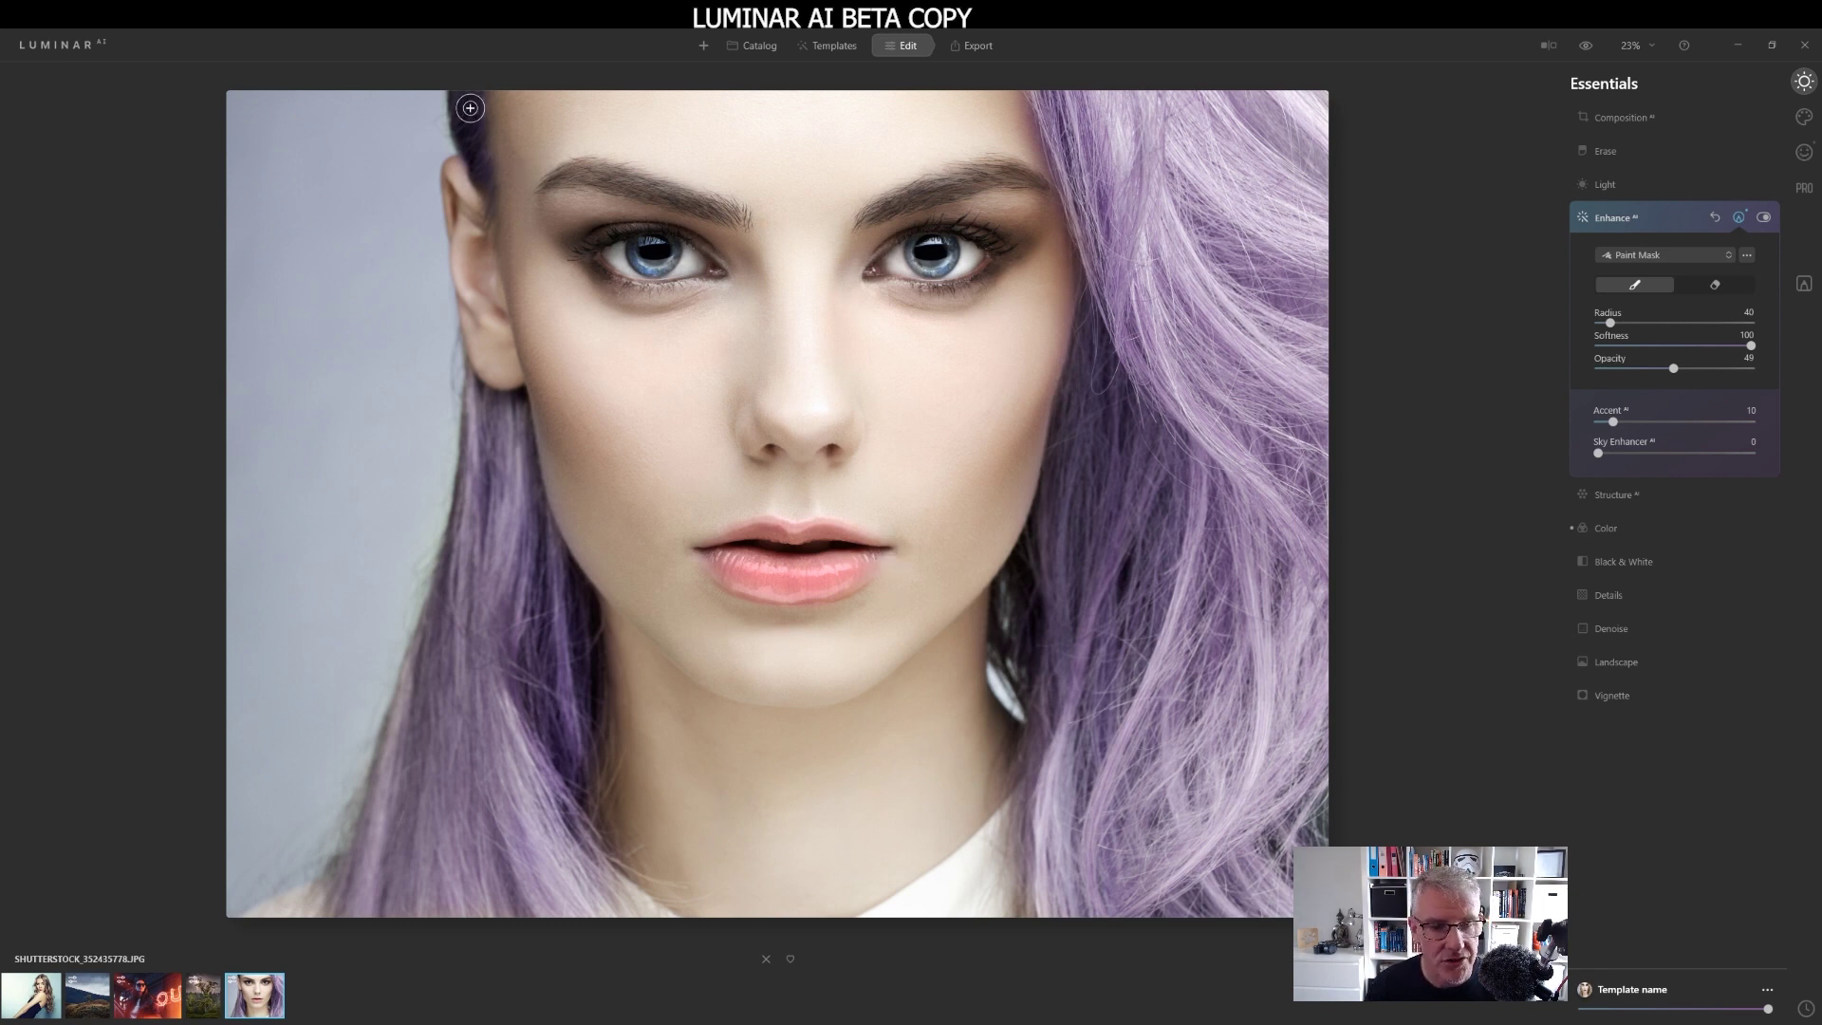
Paint the Enhance mask over the long hair on both sides of the face, enlarging the brush radius to 100, then 124.
key("bracketright")
key("bracketright")
key("bracketright")
key("bracketright")
key("bracketright")
key("bracketright")
key("bracketright")
key("bracketright")
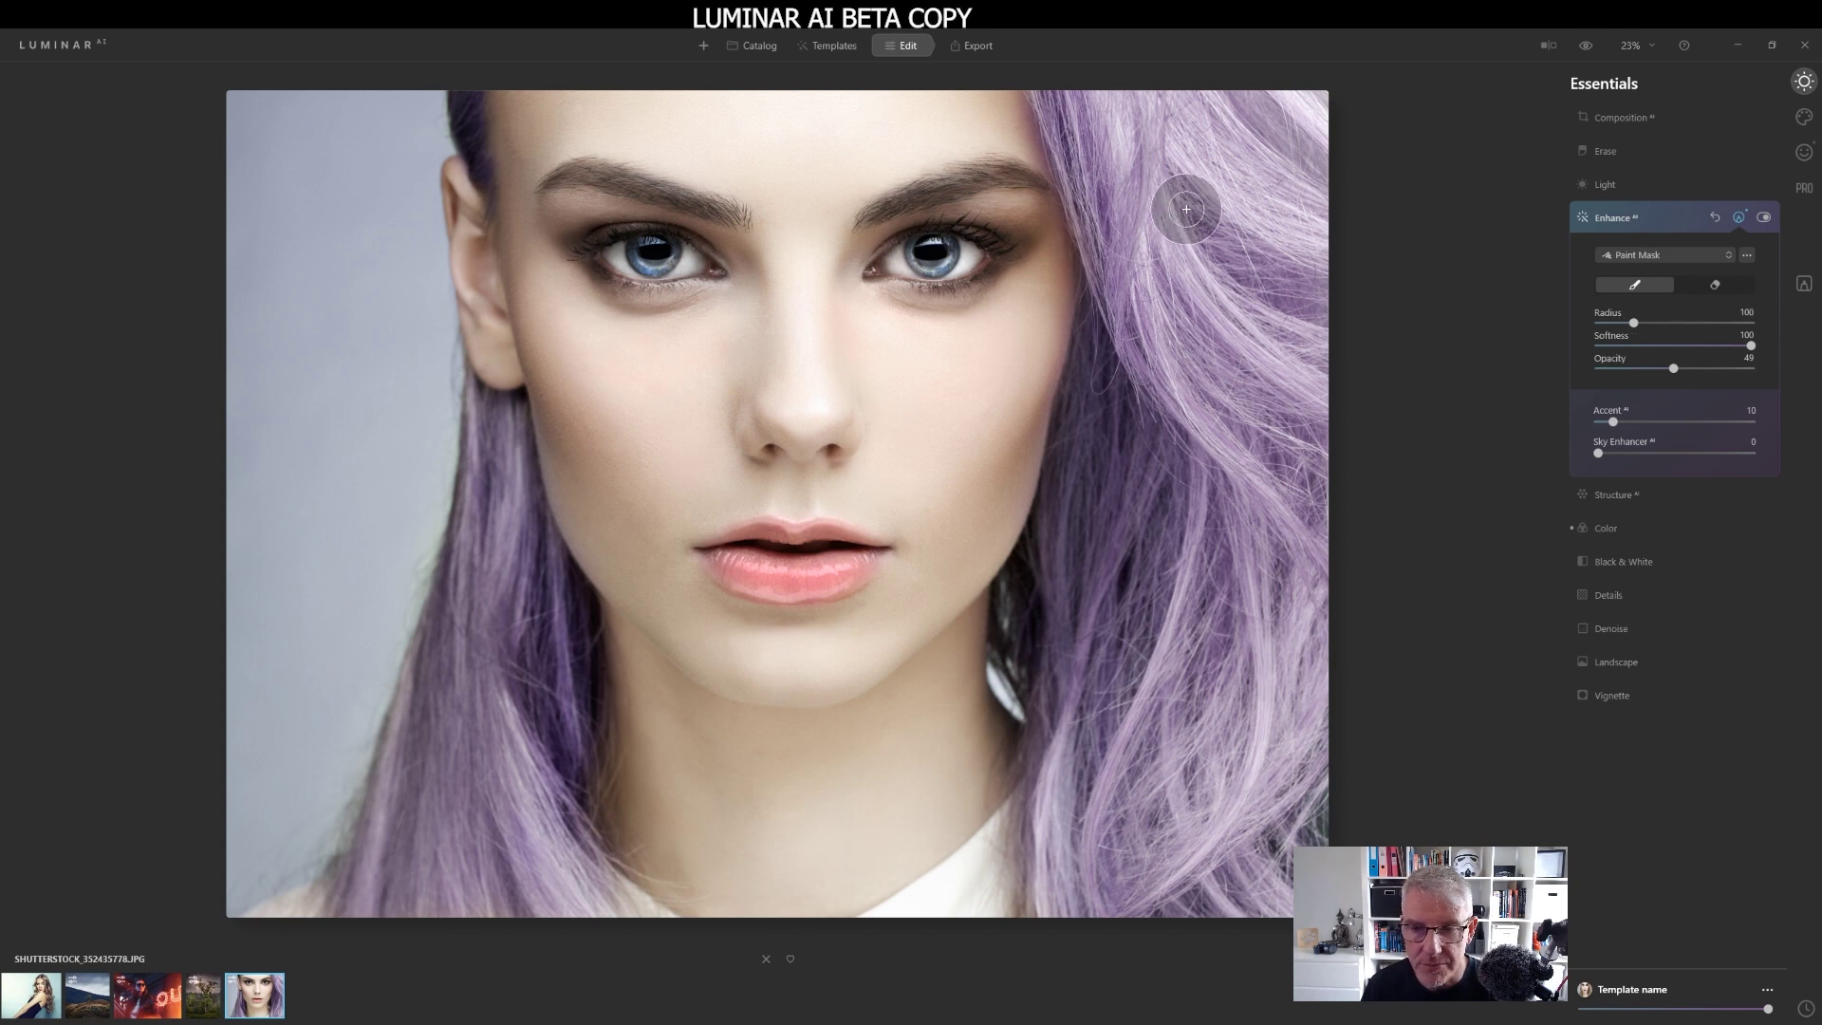
mouse_move(1113, 118)
left_mouse_down()
mouse_move(1080, 87)
mouse_move(1148, 282)
mouse_move(1224, 426)
mouse_move(1265, 453)
mouse_move(1162, 93)
mouse_move(1287, 298)
mouse_move(1247, 169)
mouse_move(1282, 97)
mouse_move(1311, 277)
mouse_move(1308, 568)
mouse_move(1267, 801)
mouse_move(1256, 411)
mouse_move(1197, 761)
mouse_move(1205, 401)
mouse_move(1140, 608)
mouse_move(1141, 345)
mouse_move(1122, 444)
mouse_move(1129, 332)
mouse_move(1121, 350)
mouse_move(1056, 846)
mouse_move(1101, 929)
mouse_move(1152, 716)
mouse_move(1251, 921)
mouse_move(1313, 733)
mouse_move(1178, 817)
mouse_move(1135, 531)
mouse_move(1106, 850)
mouse_move(1196, 797)
left_mouse_up()
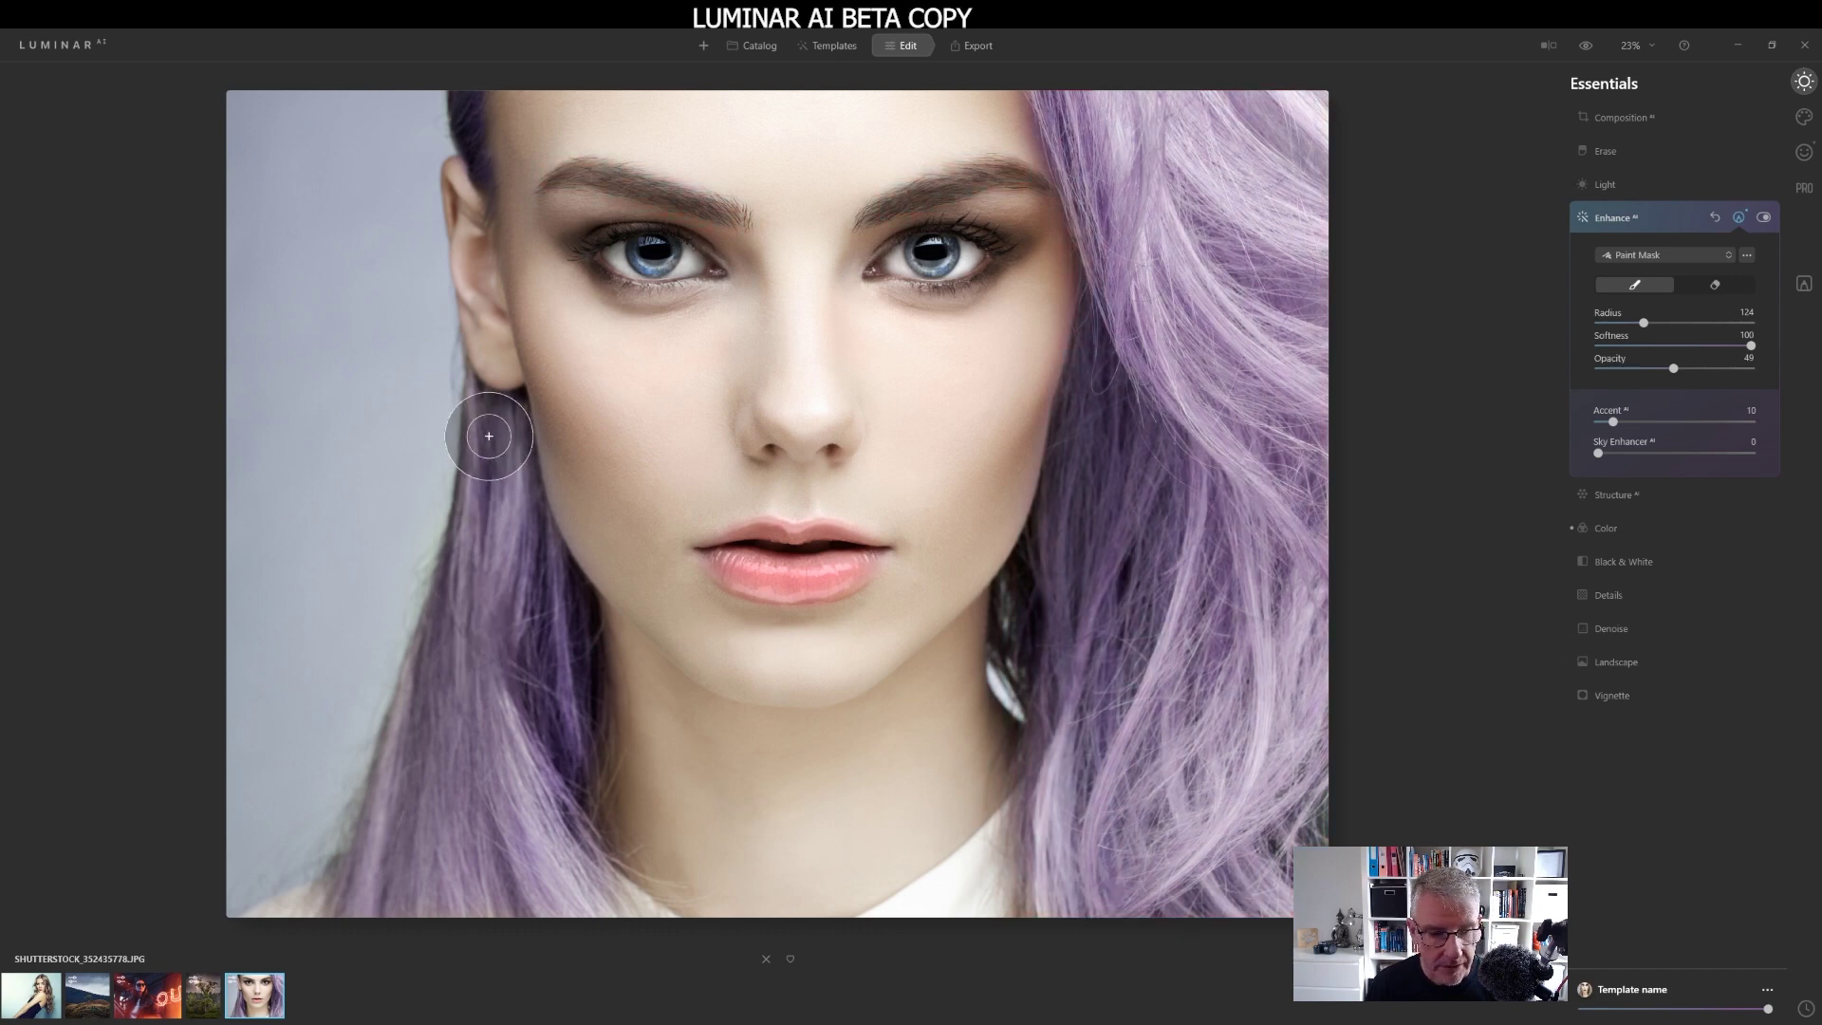
mouse_move(487, 434)
left_mouse_down()
mouse_move(432, 888)
mouse_move(447, 652)
mouse_move(438, 888)
mouse_move(479, 743)
mouse_move(507, 735)
mouse_move(557, 893)
mouse_move(532, 780)
mouse_move(554, 635)
mouse_move(492, 503)
mouse_move(430, 732)
mouse_move(414, 887)
mouse_move(389, 929)
mouse_move(400, 825)
left_mouse_up()
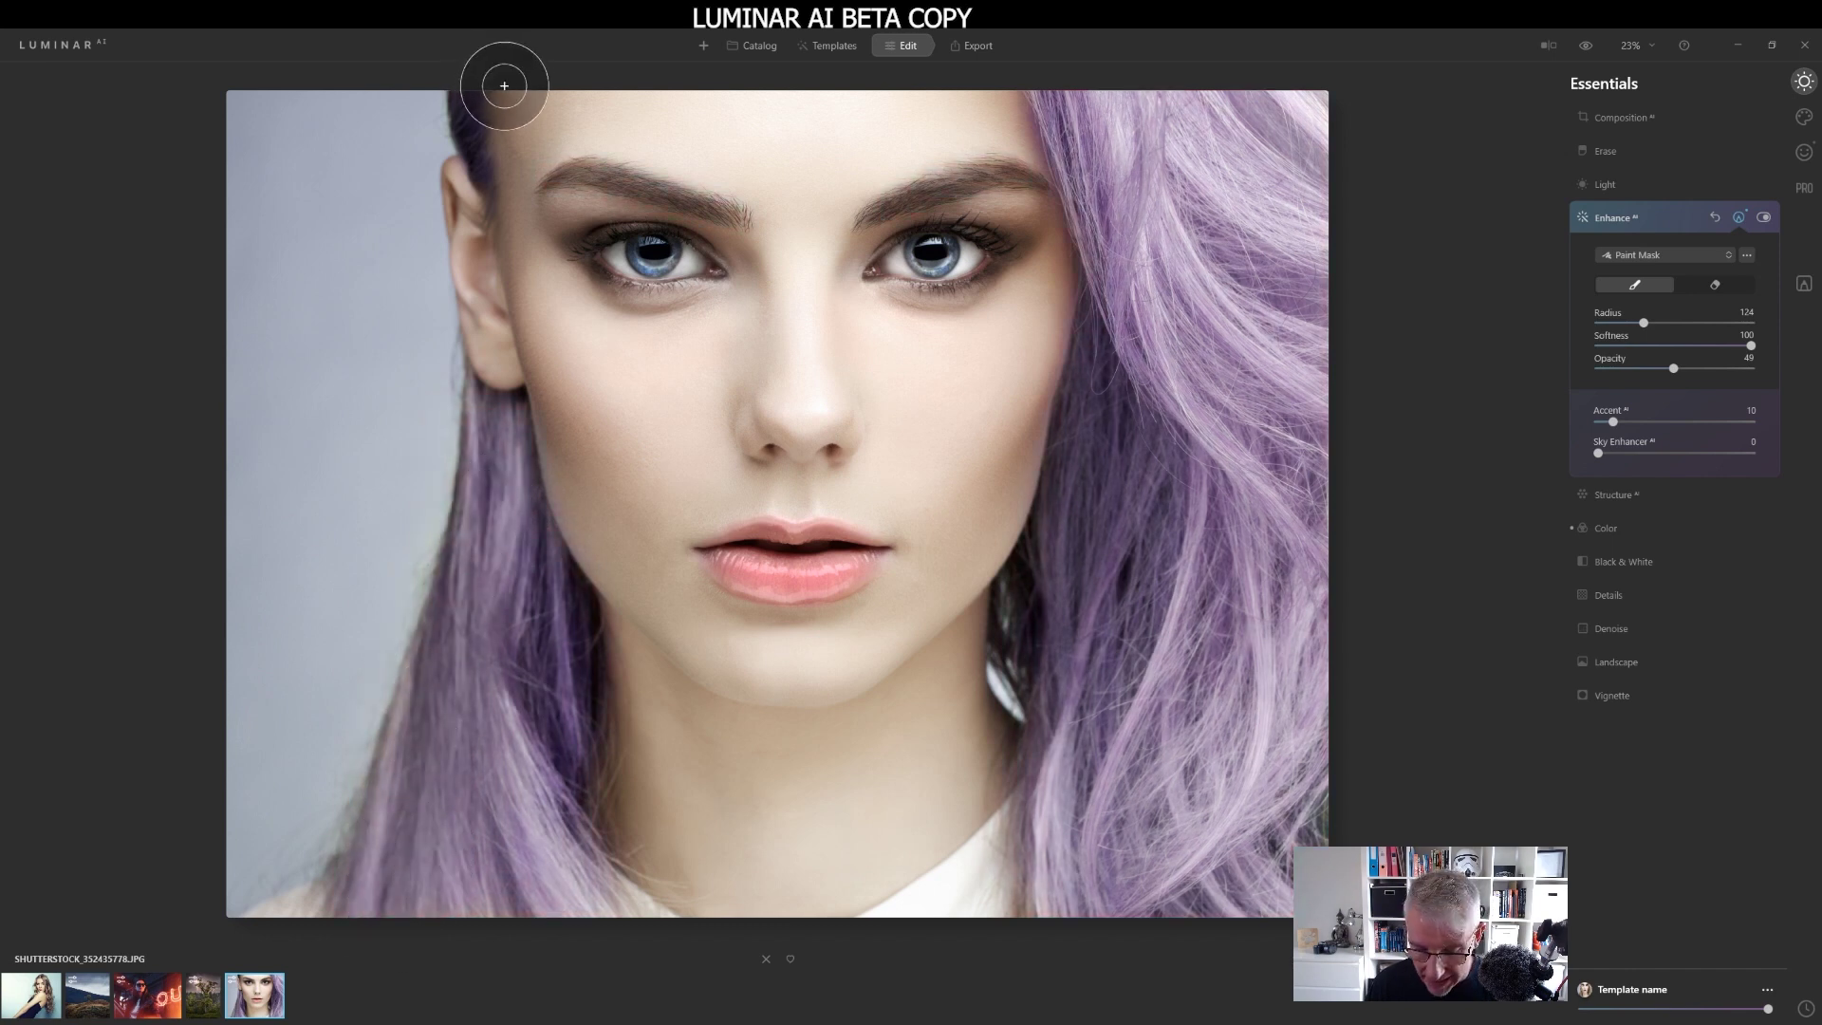
Reduce the brush radius to 52 and extend the Enhance mask over the dark hair above the ear.
key("[")
key("[")
key("[")
key("[")
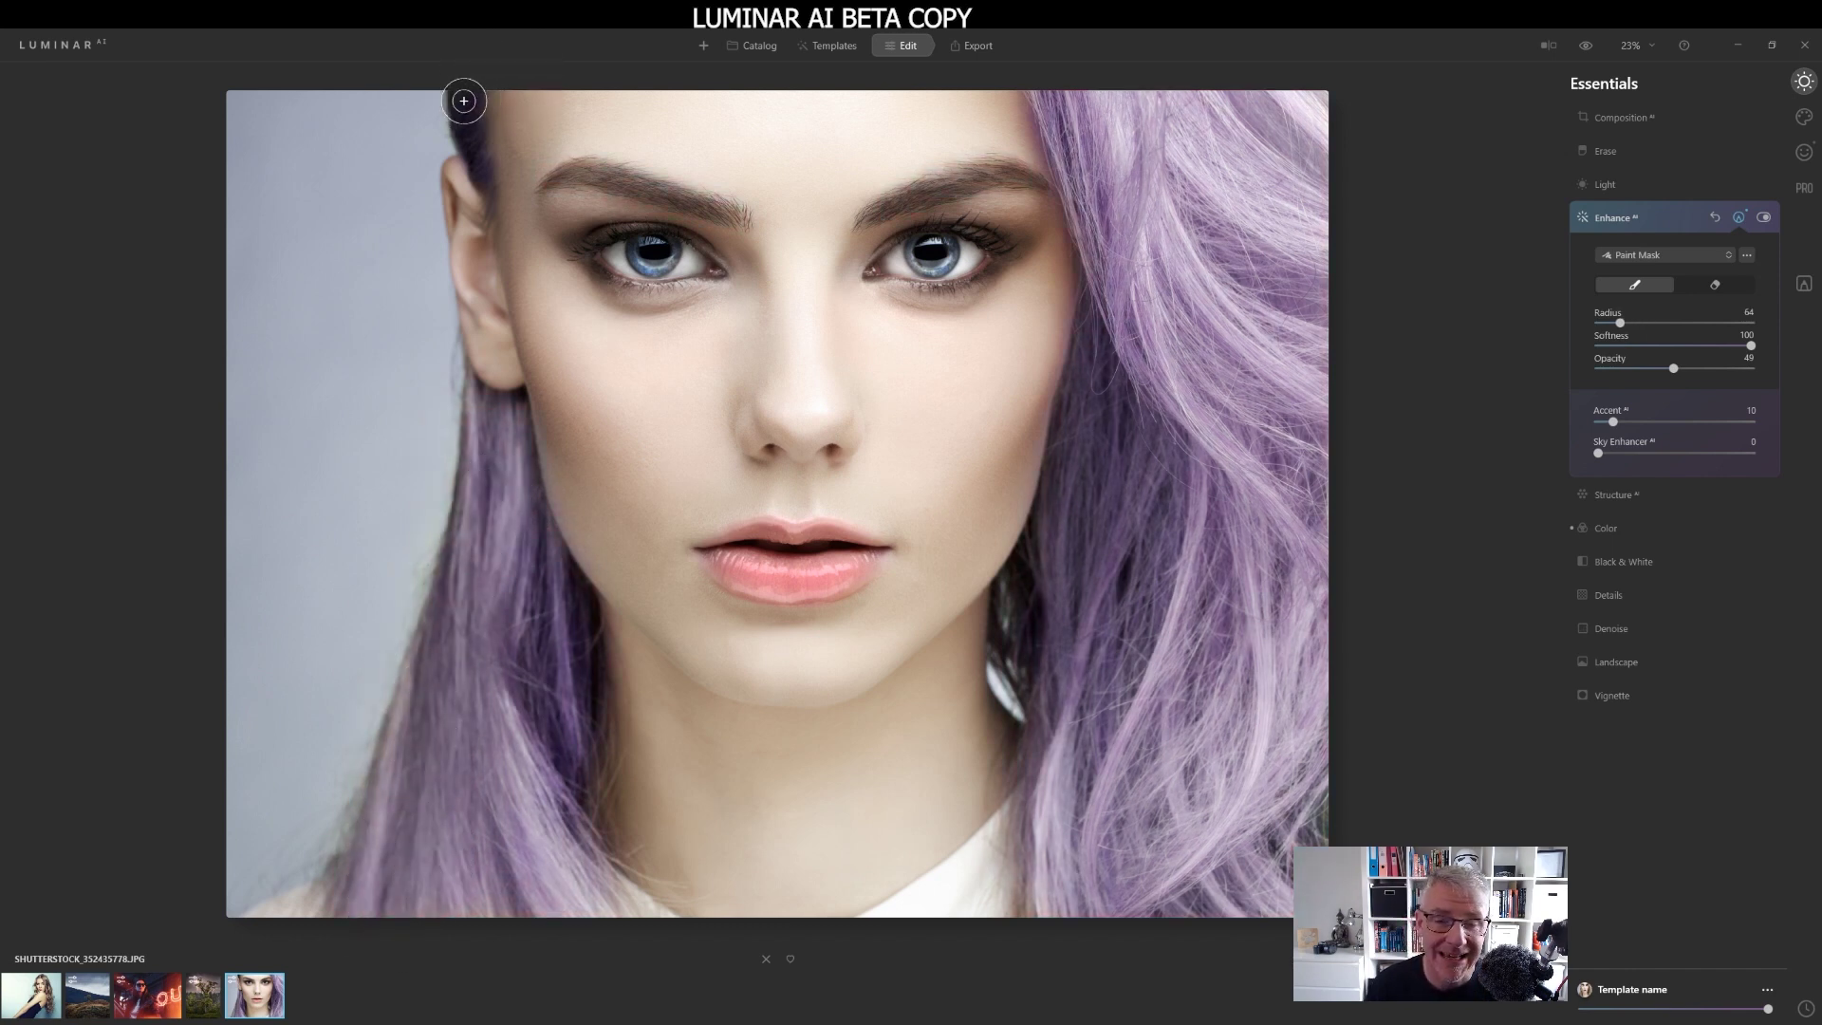
key("[")
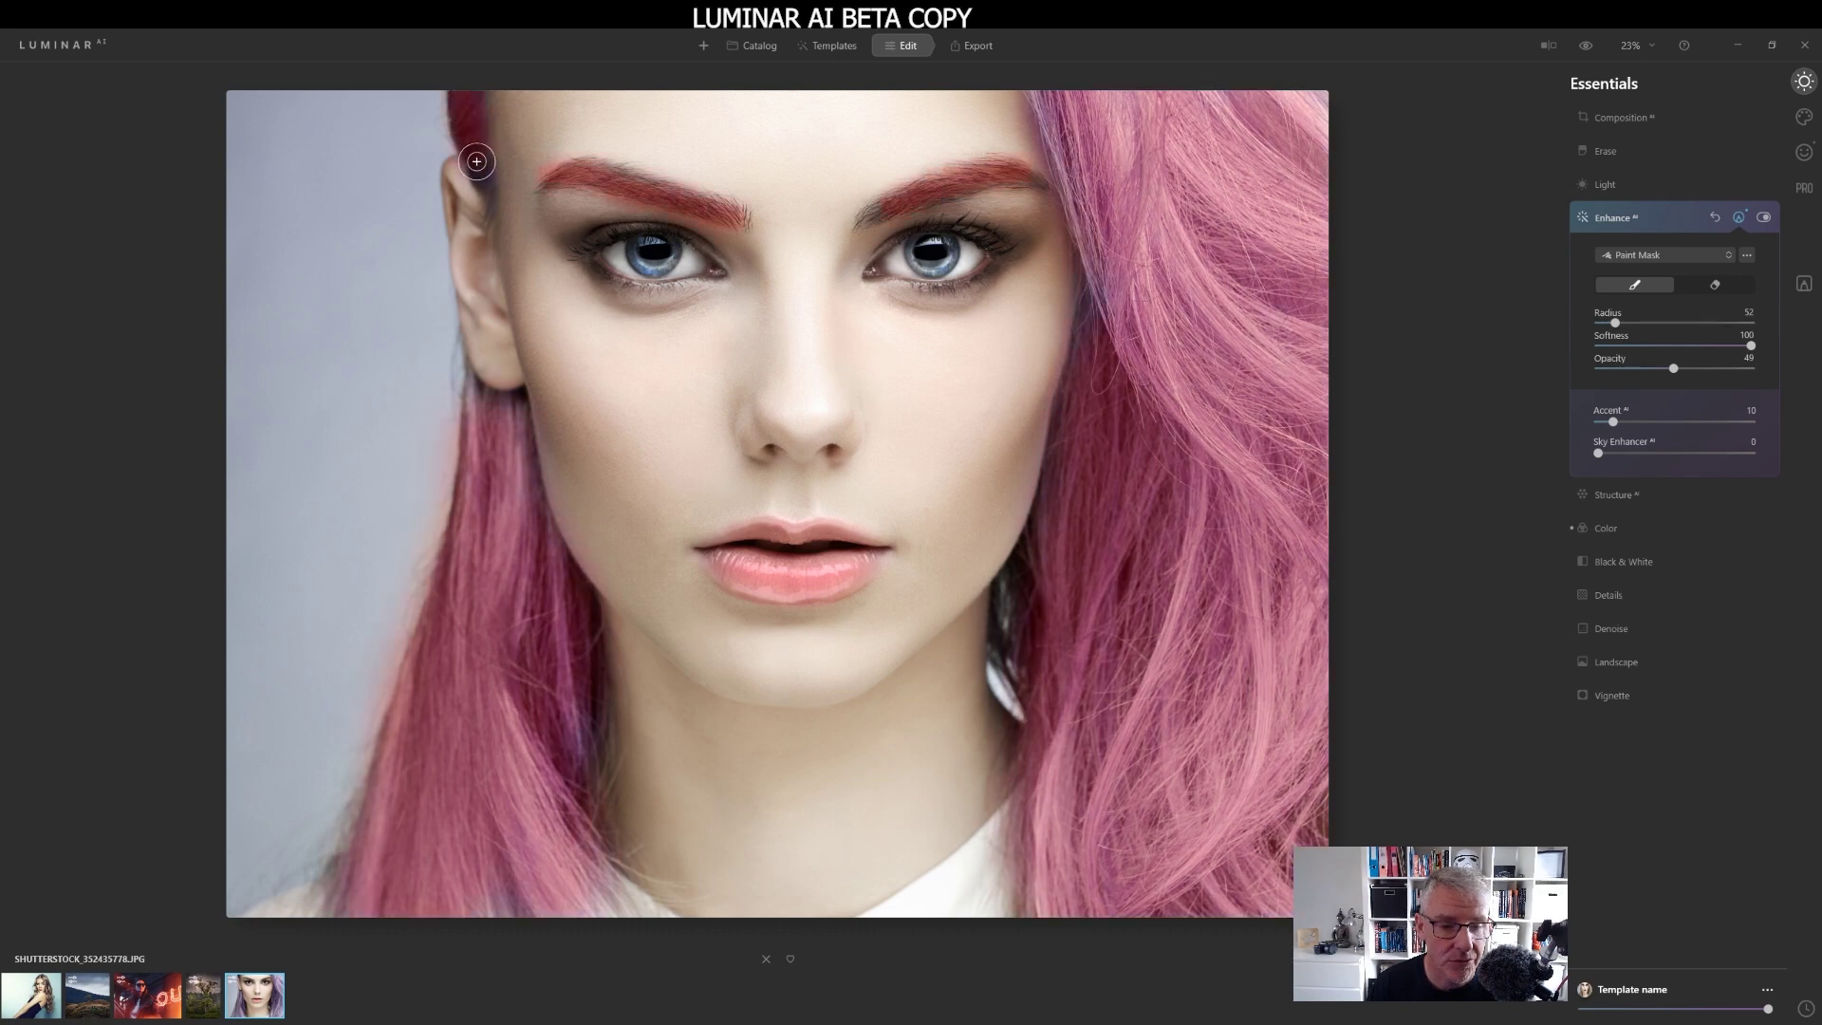
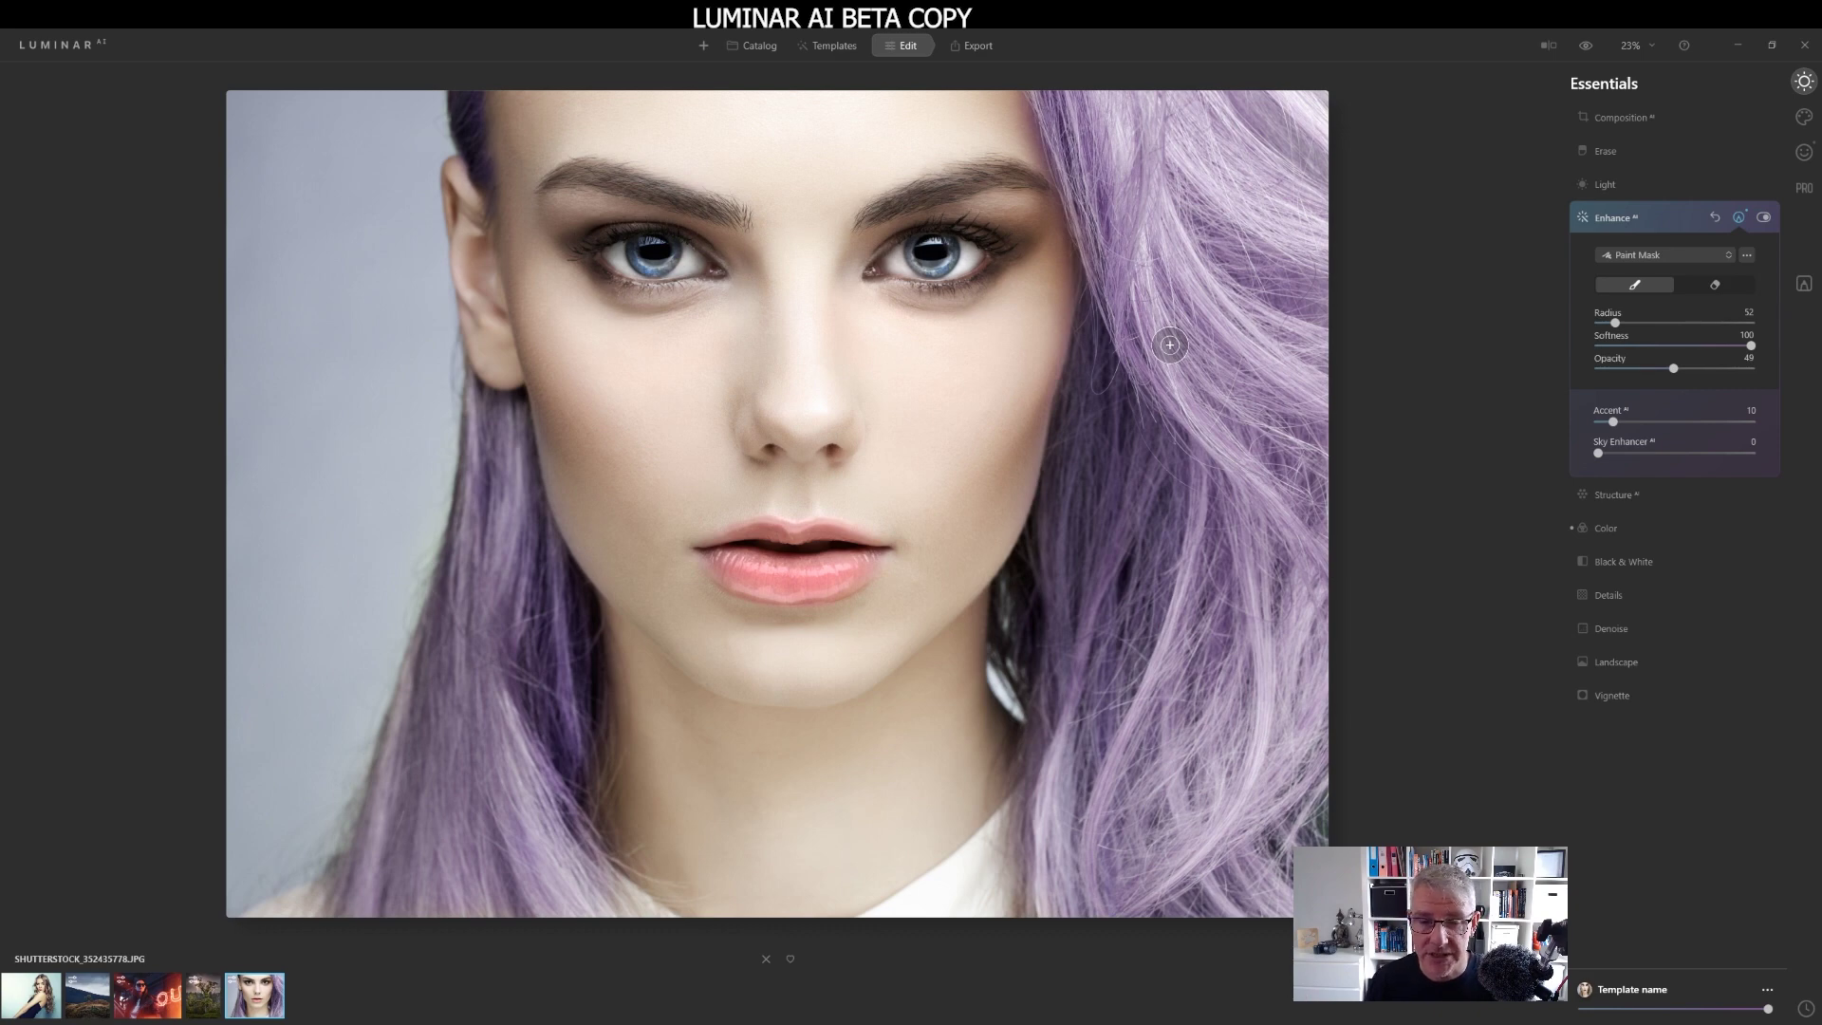
Compare the enhanced hair and eyebrows with the original photo.
left_click(1586, 45)
left_click(1586, 45)
left_click(1586, 45)
left_click(1586, 46)
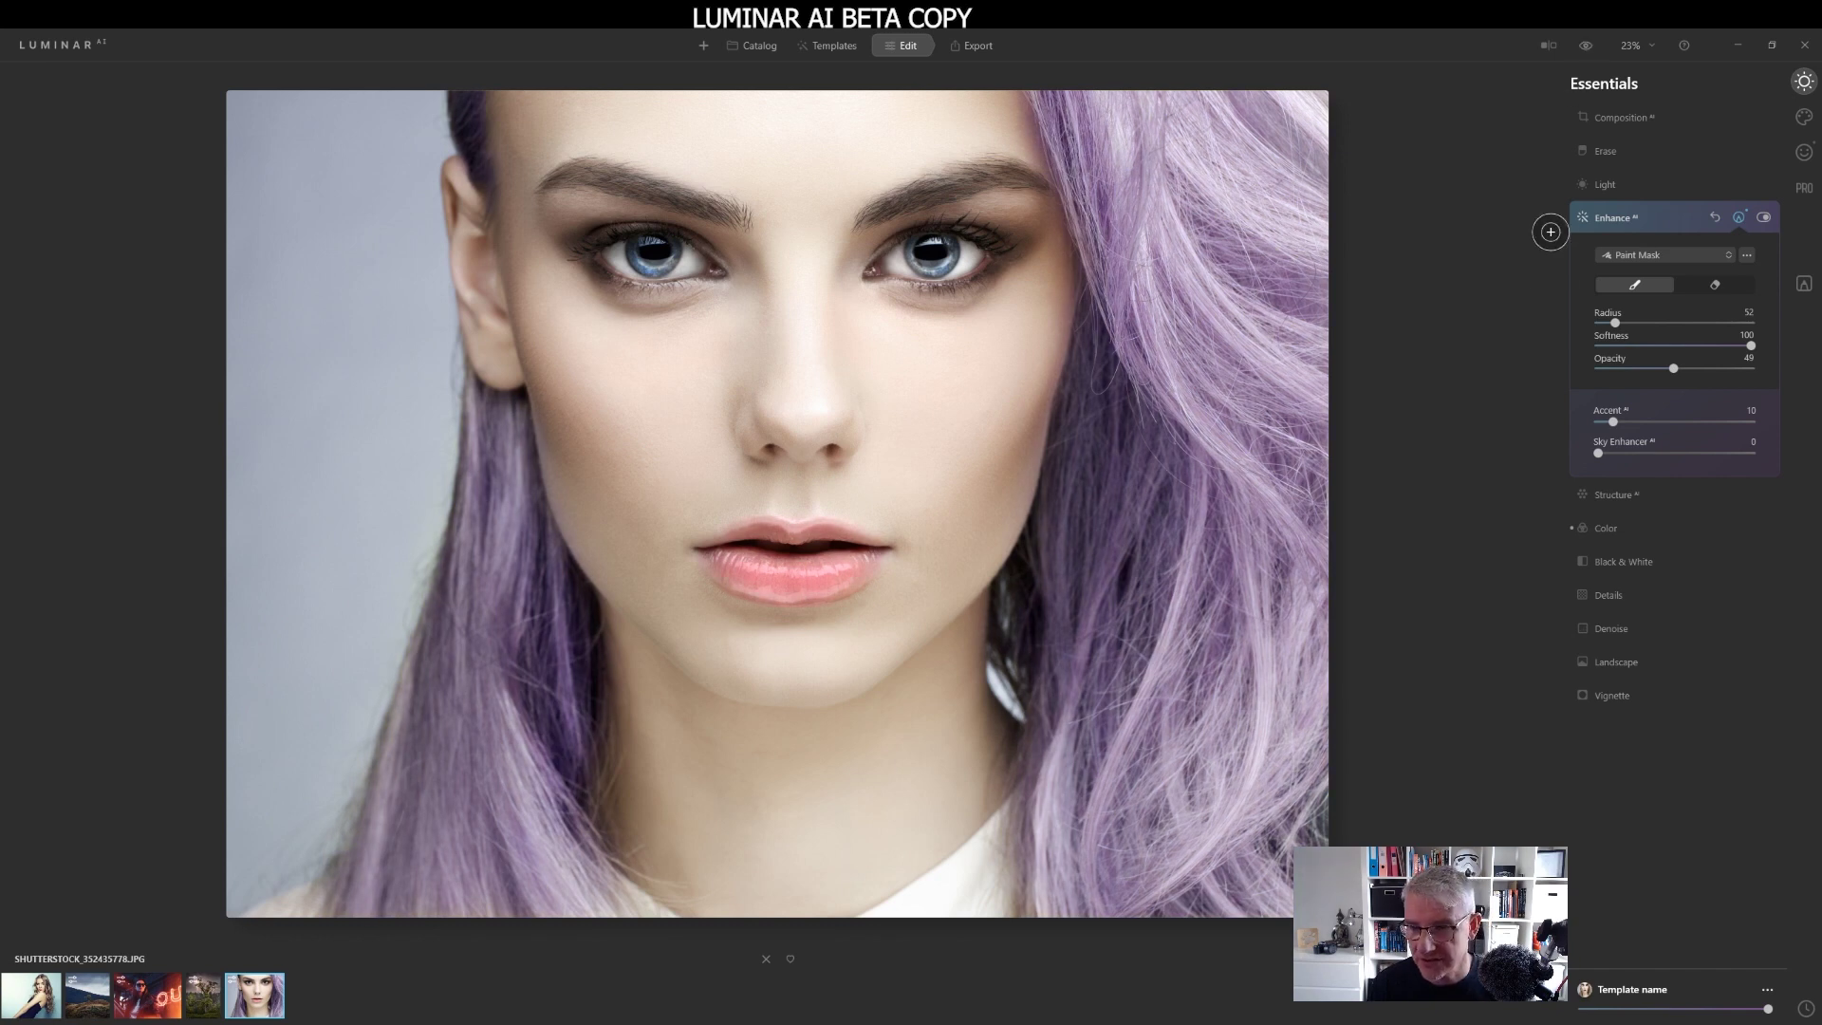
Set Structure AI's Amount to 11 and choose a Paint Mask to limit the effect.
left_click(1609, 494)
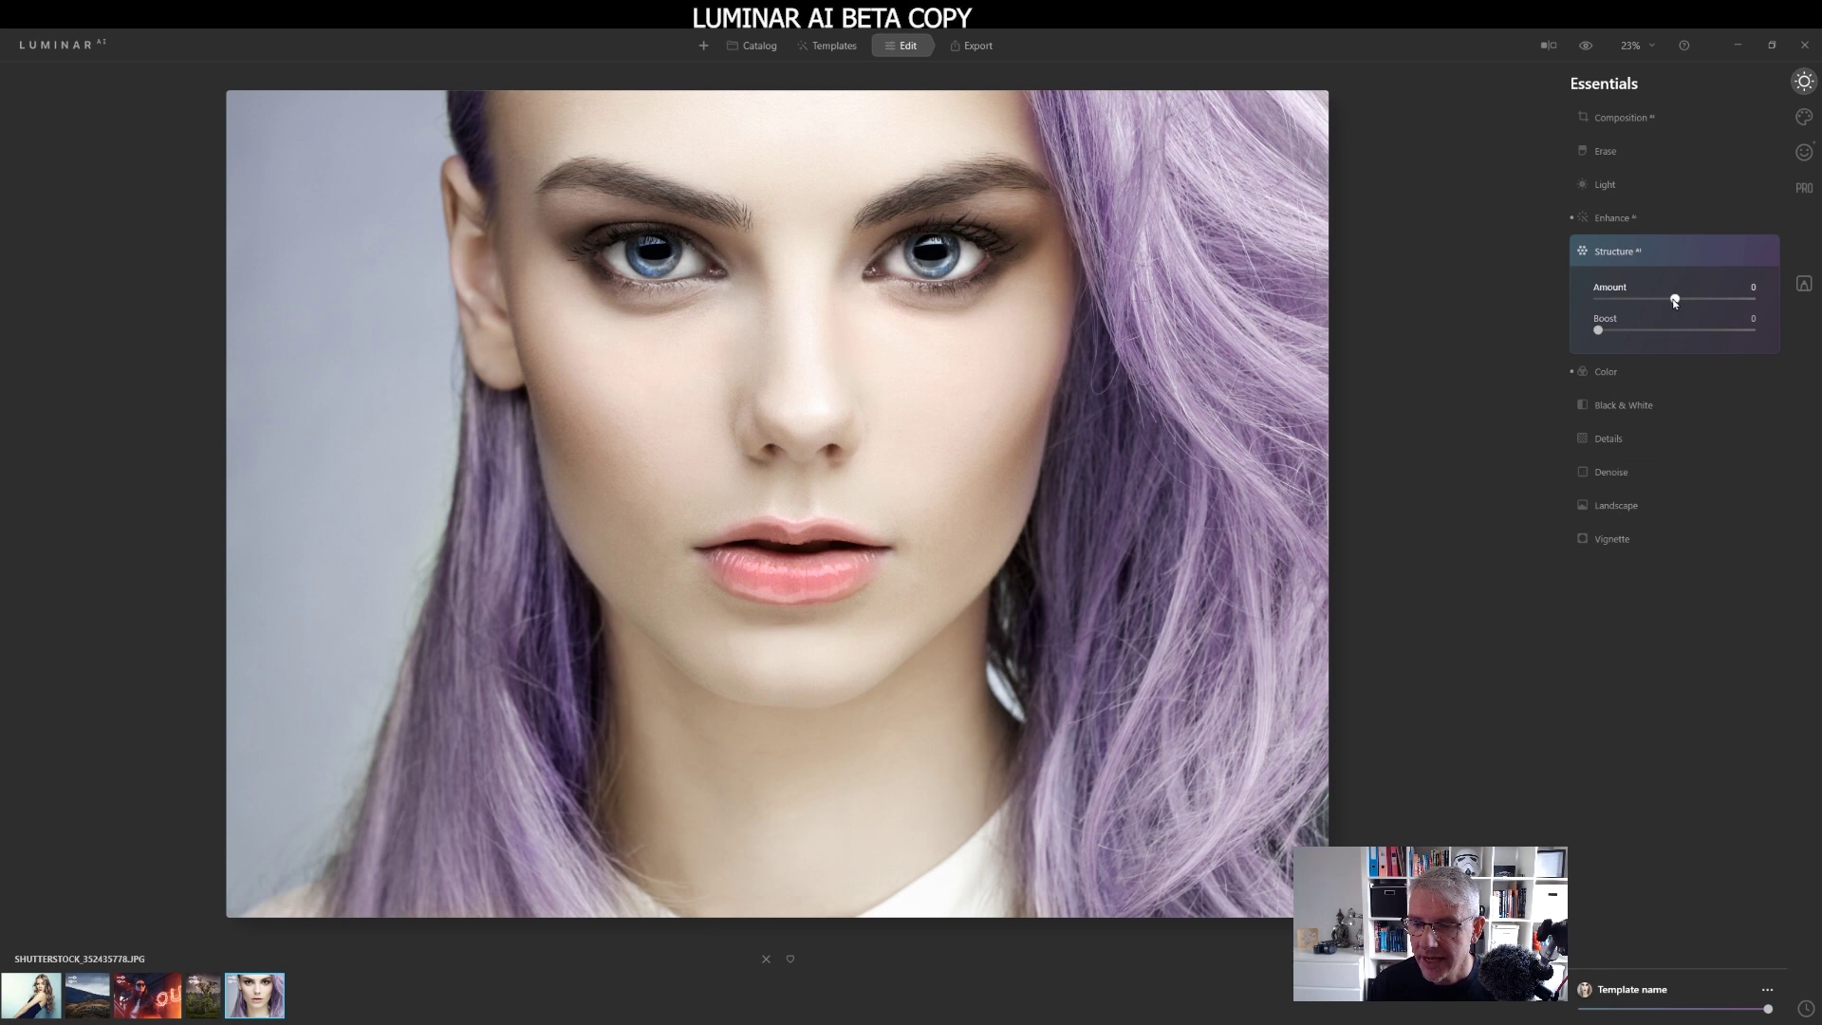
left_click_drag(1675, 302, 1684, 302)
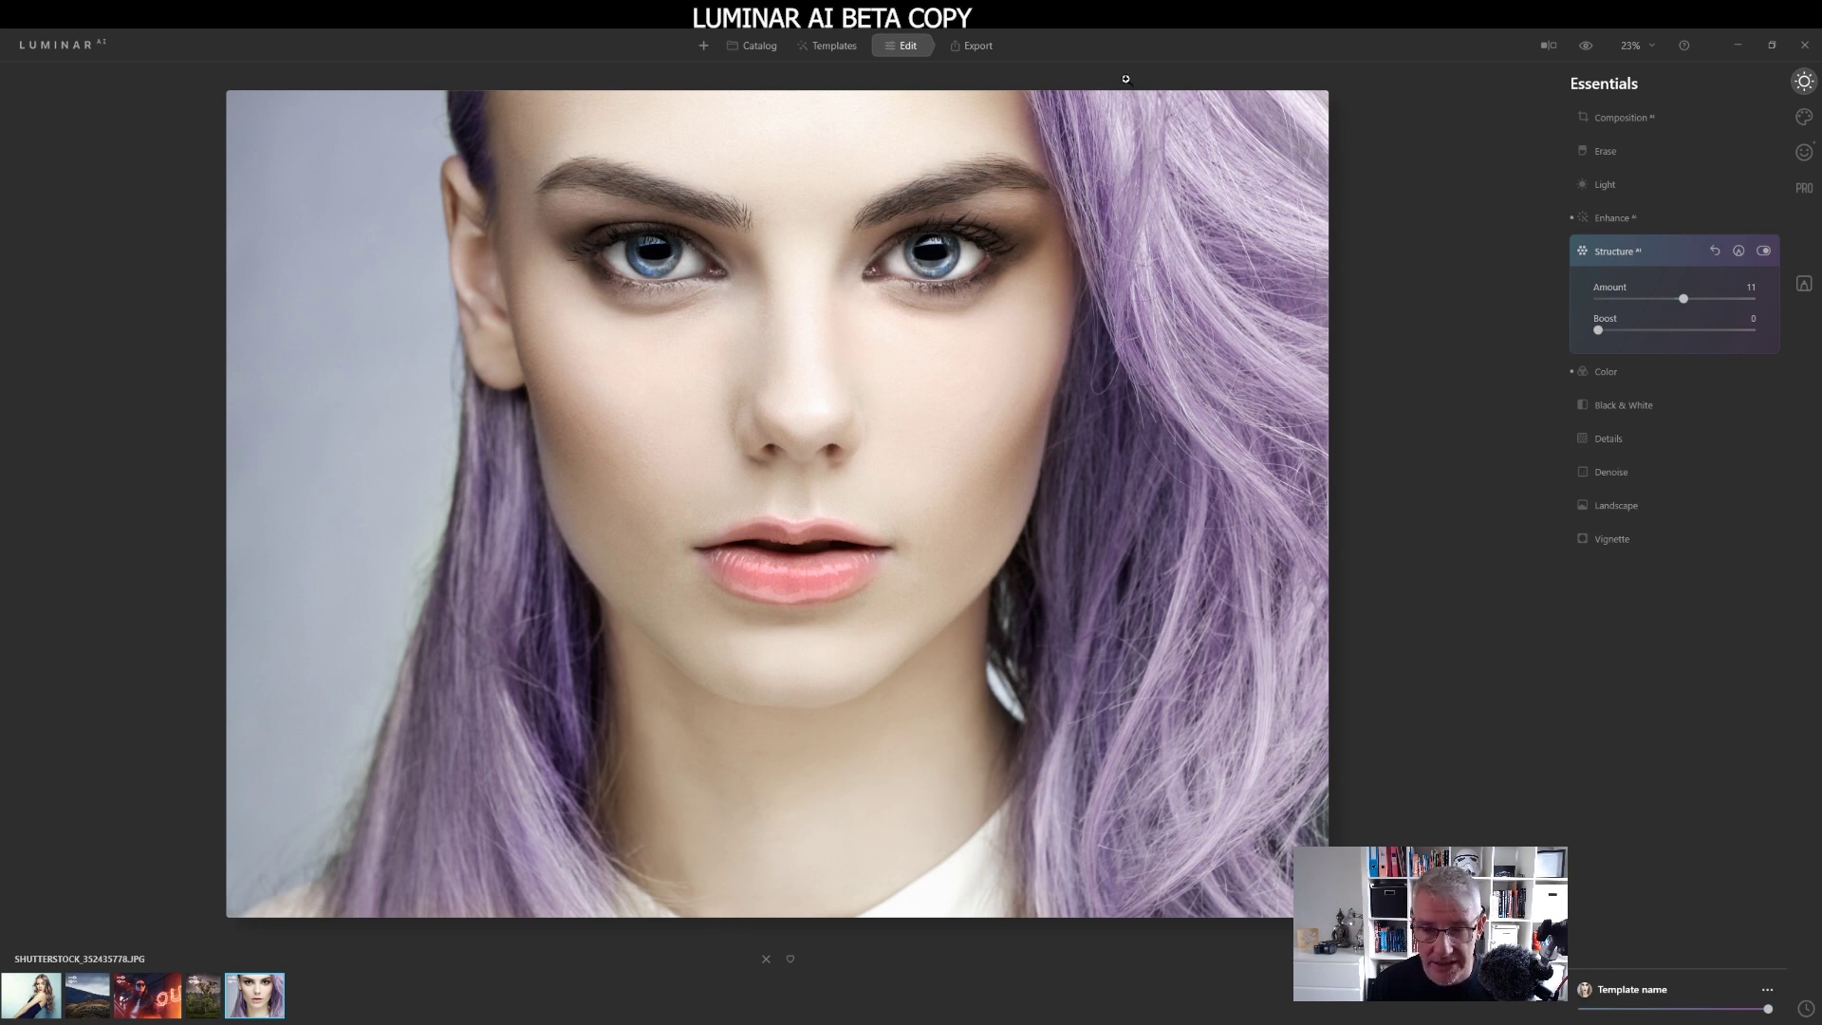
left_click(1739, 252)
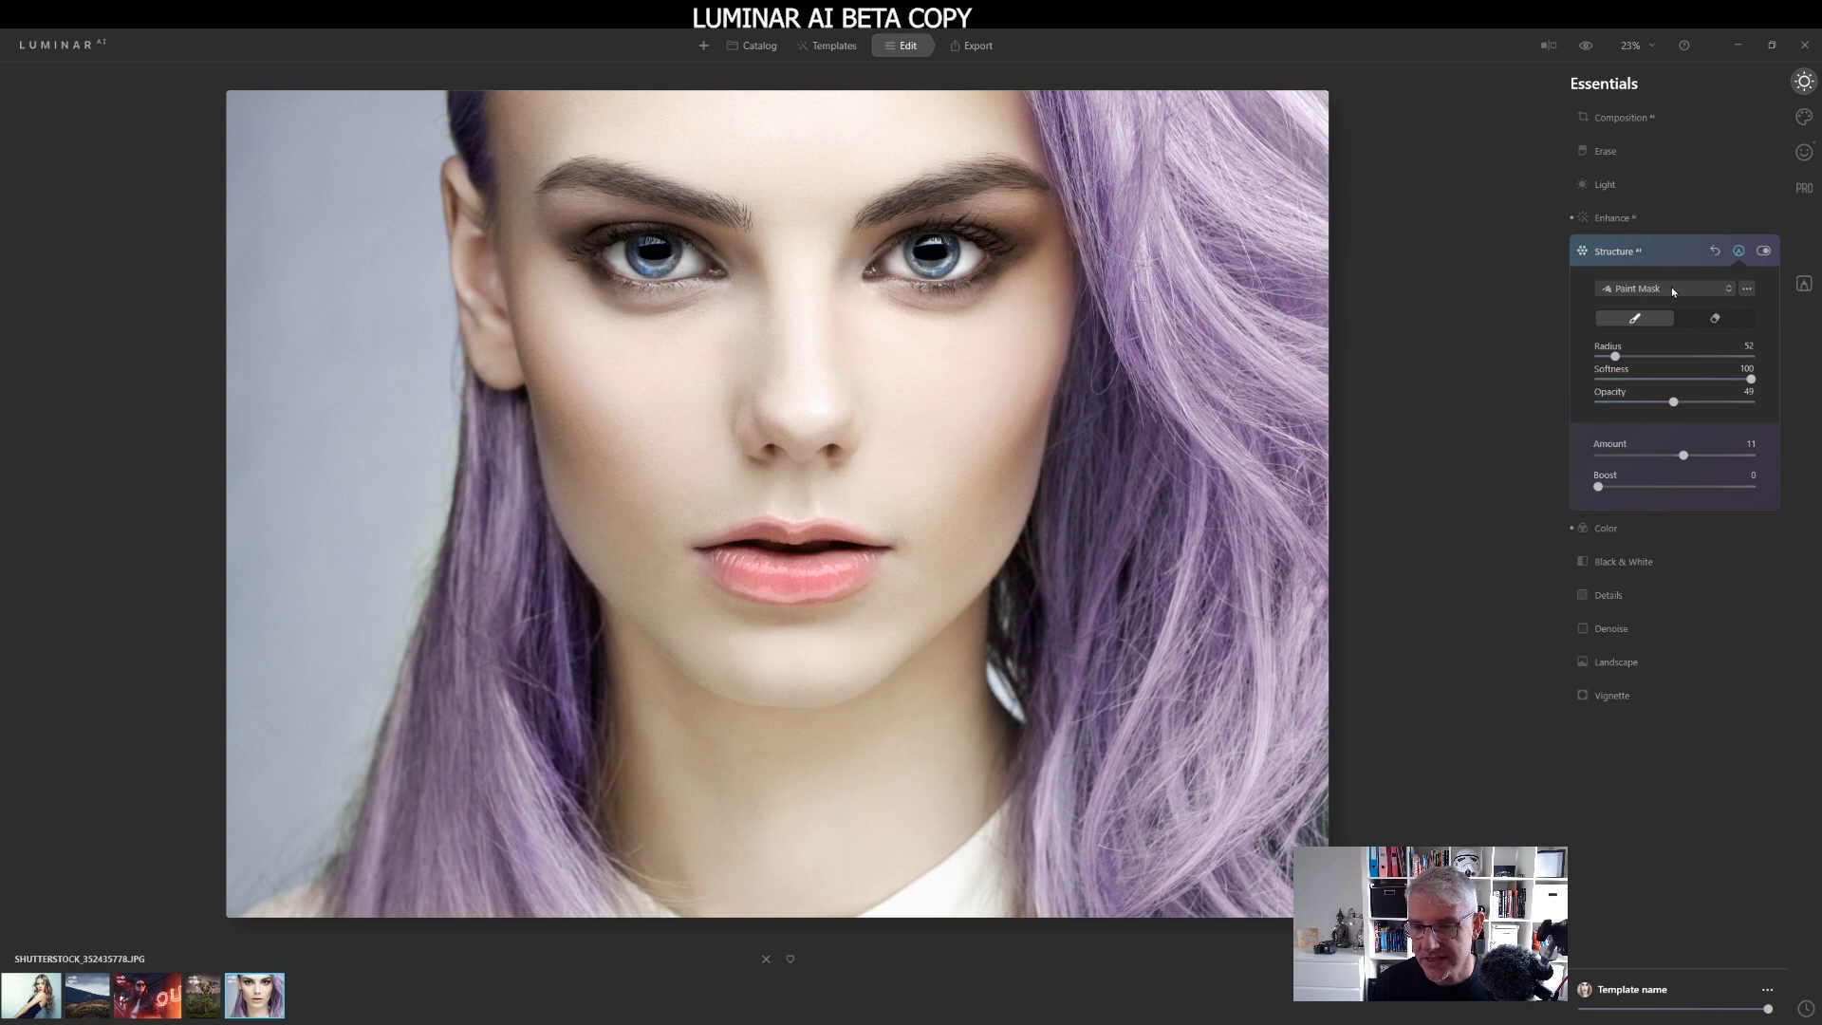
left_click(1728, 290)
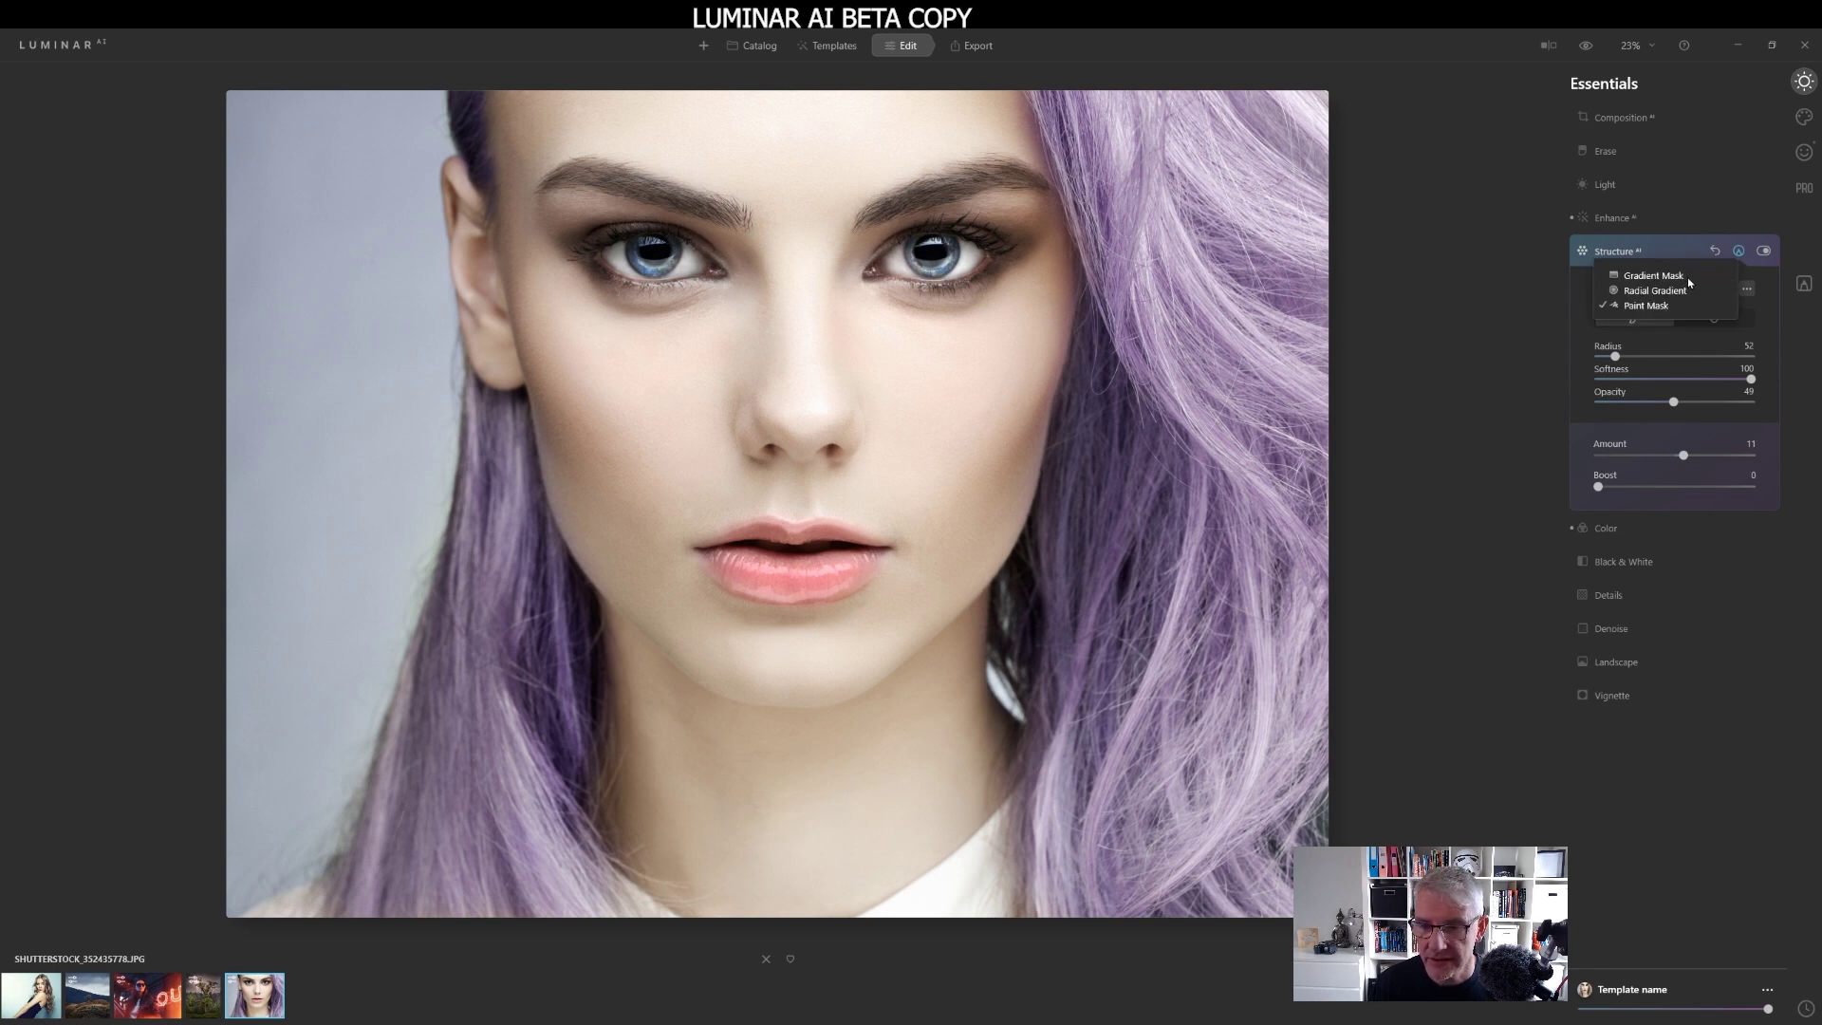
left_click(1648, 306)
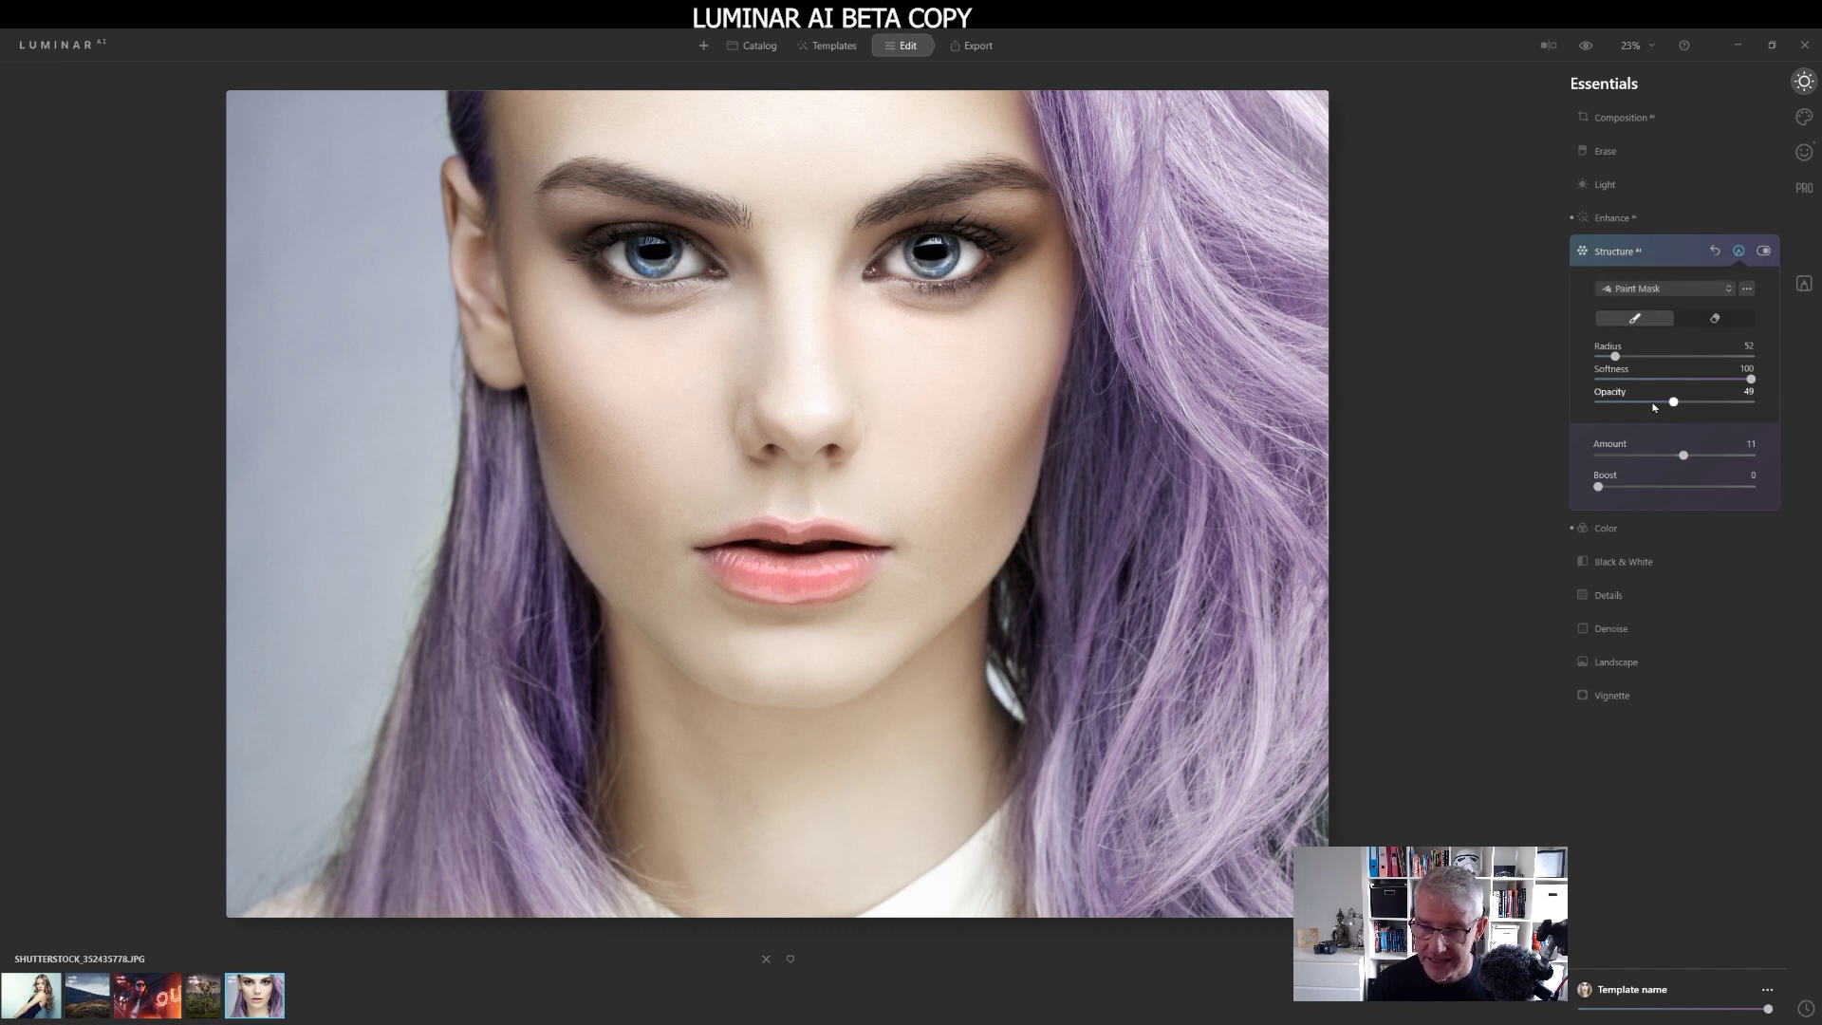
Paint the Structure mask over the hair on both sides of the face with brush radius 112, and finish the adjustment.
key("bracketright")
key("bracketright")
key("bracketright")
key("bracketright")
key("bracketright")
key("bracketright")
key("bracketright")
key("bracketright")
key("bracketright")
key("bracketright")
mouse_move(1199, 389)
left_mouse_down()
mouse_move(1059, 47)
mouse_move(1224, 49)
mouse_move(1204, 69)
mouse_move(1341, 764)
mouse_move(1278, 912)
mouse_move(1176, 390)
mouse_move(1098, 329)
mouse_move(1070, 671)
mouse_move(1224, 649)
mouse_move(1261, 943)
mouse_move(1126, 582)
mouse_move(1117, 928)
mouse_move(1100, 926)
left_mouse_up()
mouse_move(568, 879)
left_mouse_down()
mouse_move(472, 726)
mouse_move(484, 432)
mouse_move(538, 673)
mouse_move(529, 837)
mouse_move(483, 729)
mouse_move(457, 926)
mouse_move(427, 712)
mouse_move(383, 944)
mouse_move(528, 675)
mouse_move(554, 928)
mouse_move(541, 582)
mouse_move(508, 493)
left_mouse_up()
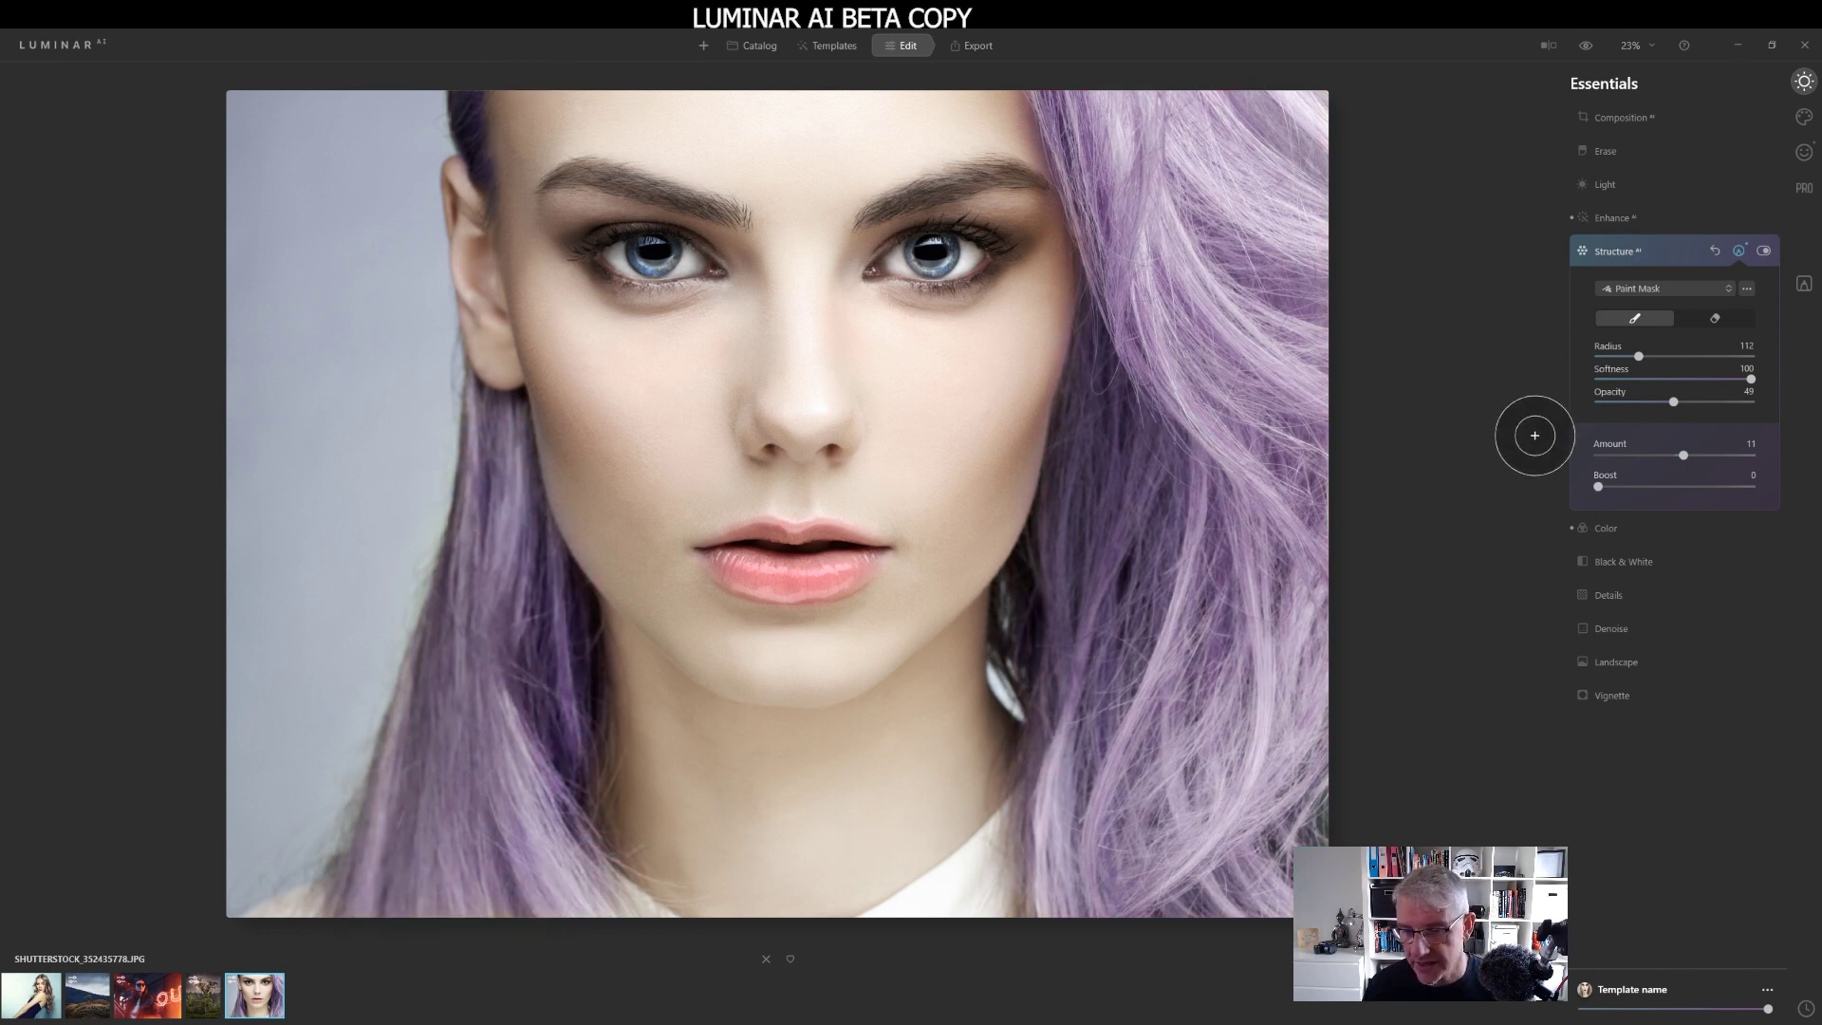
left_click(1600, 251)
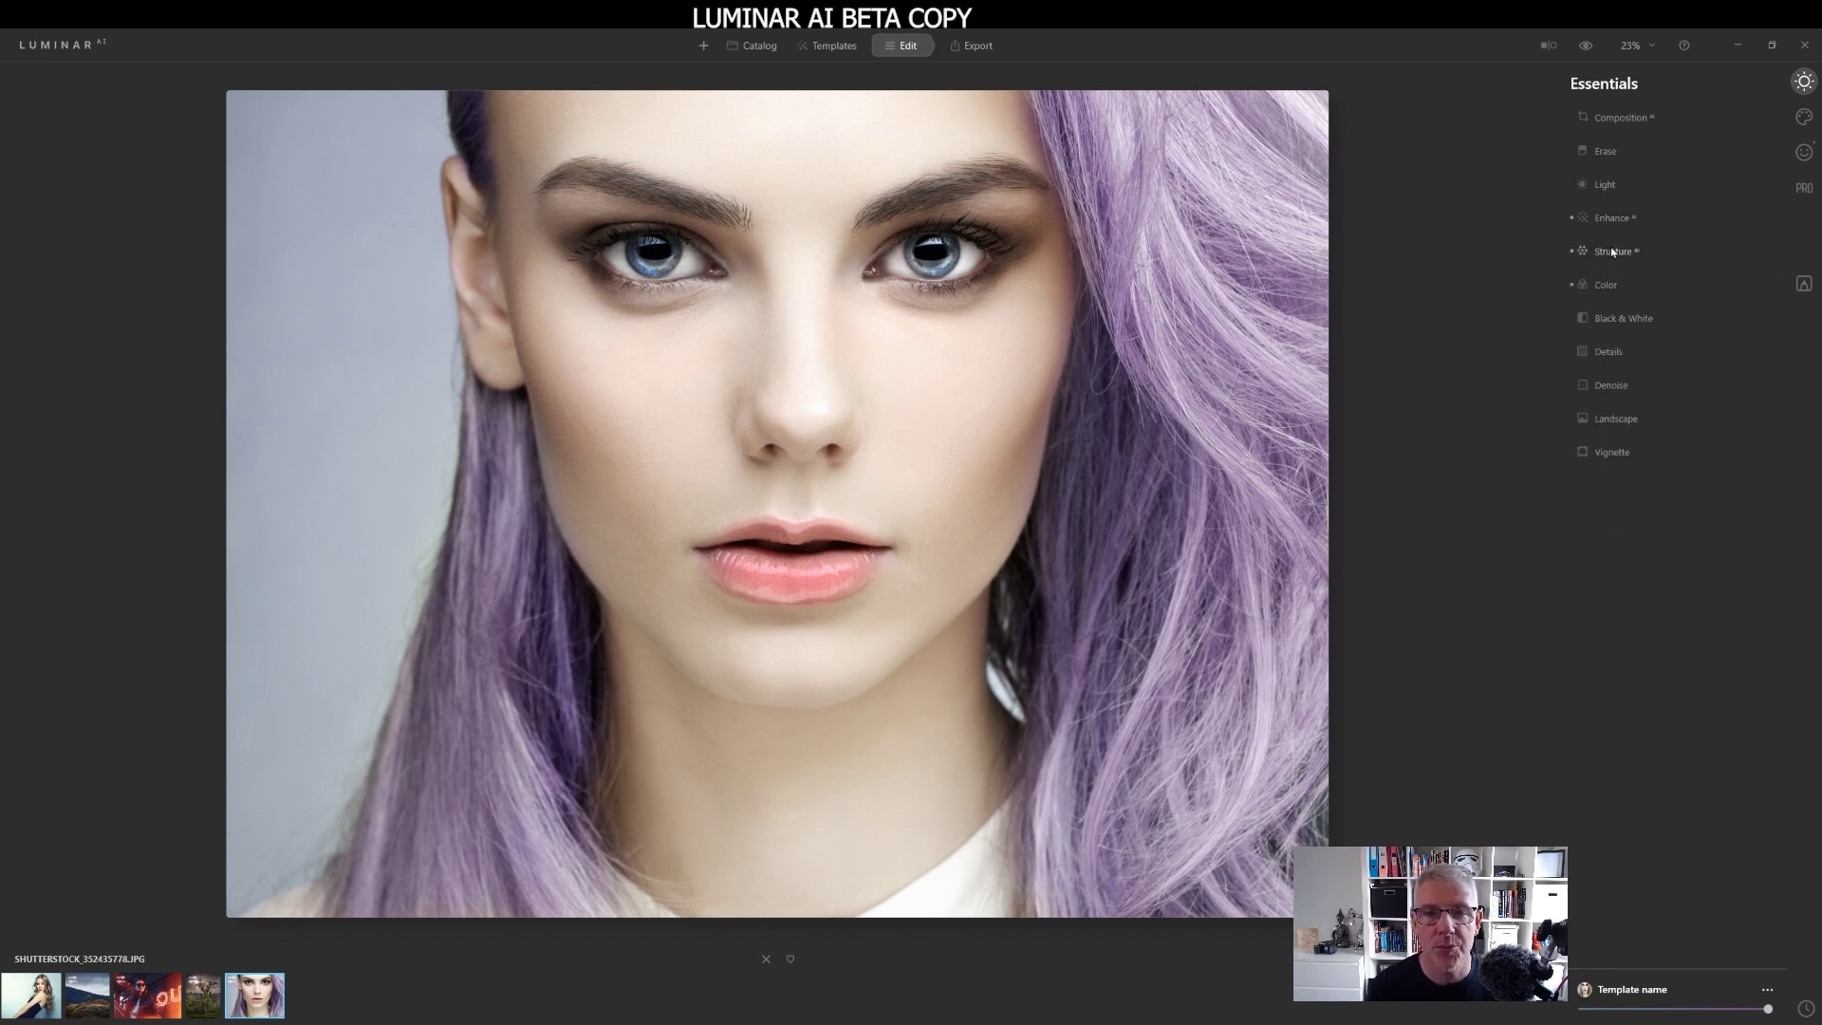
Set Face AI's Face Light to 15, Eye Whitening to 3, Eye Enhancer to 6, Dark Circles Removal to 26 and Improve Eyebrows to 12.
left_click(1804, 153)
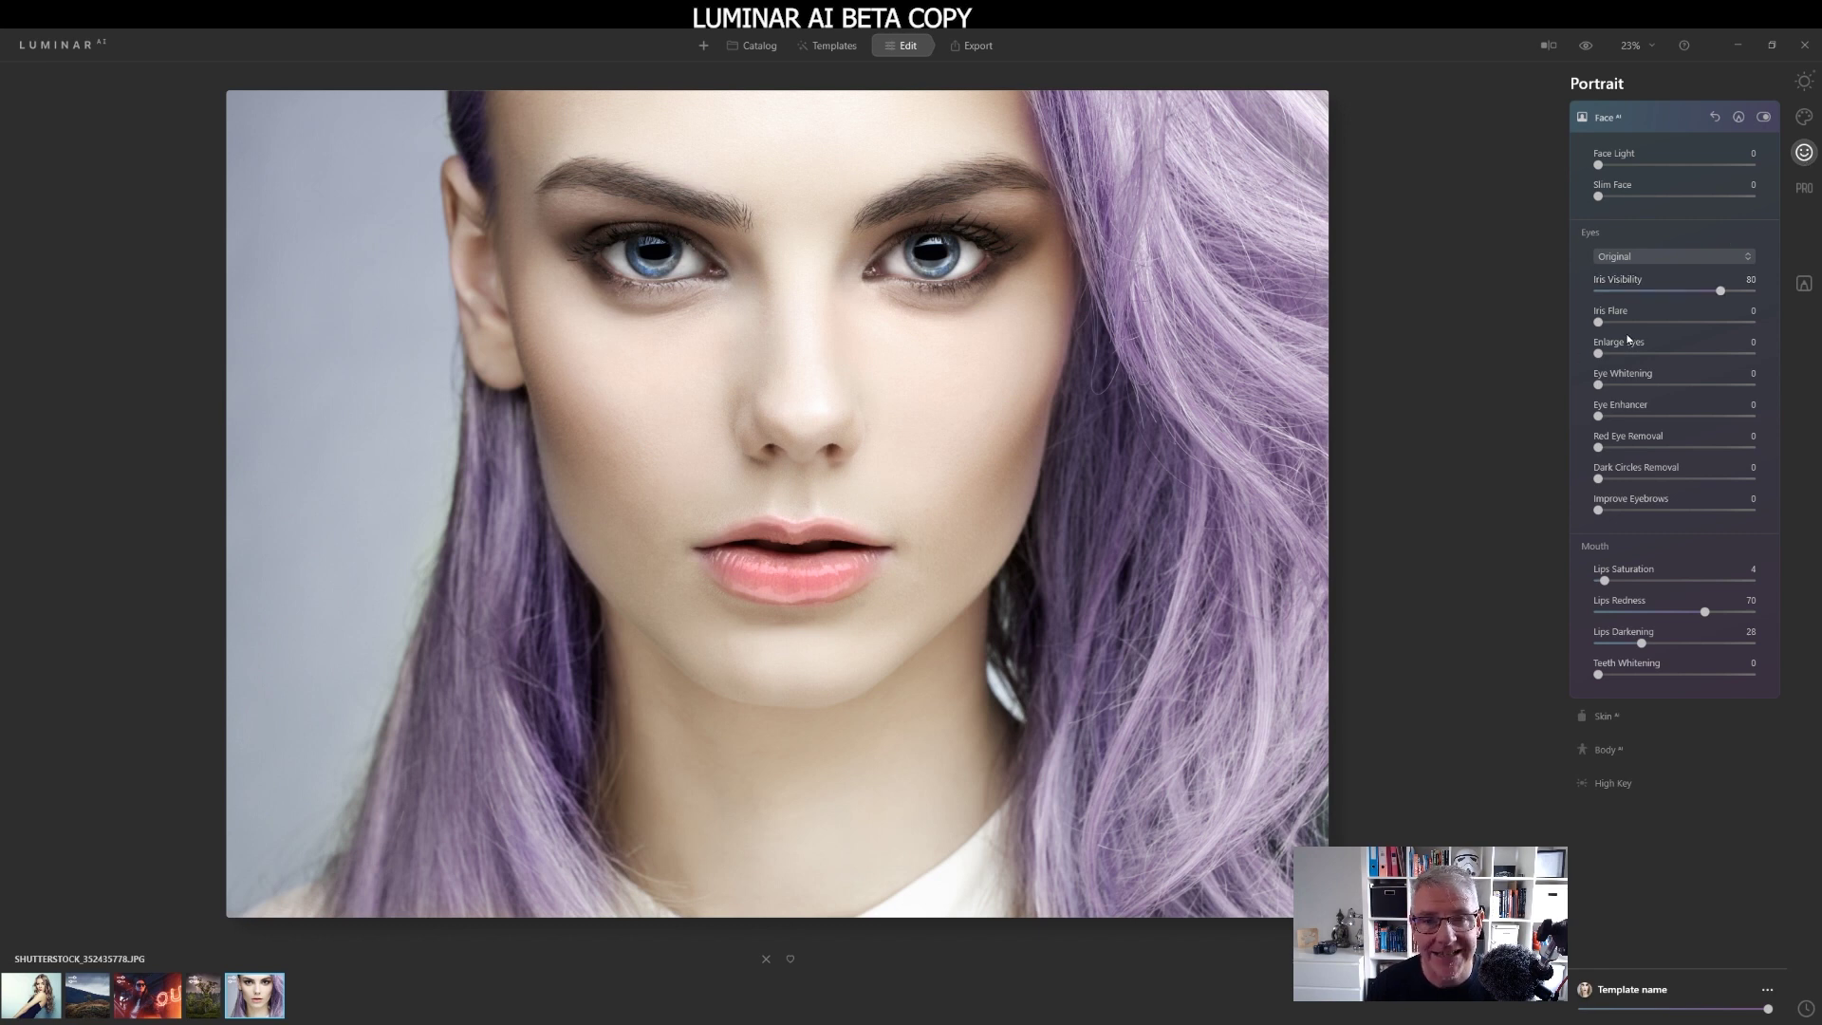
left_click_drag(1598, 166, 1621, 166)
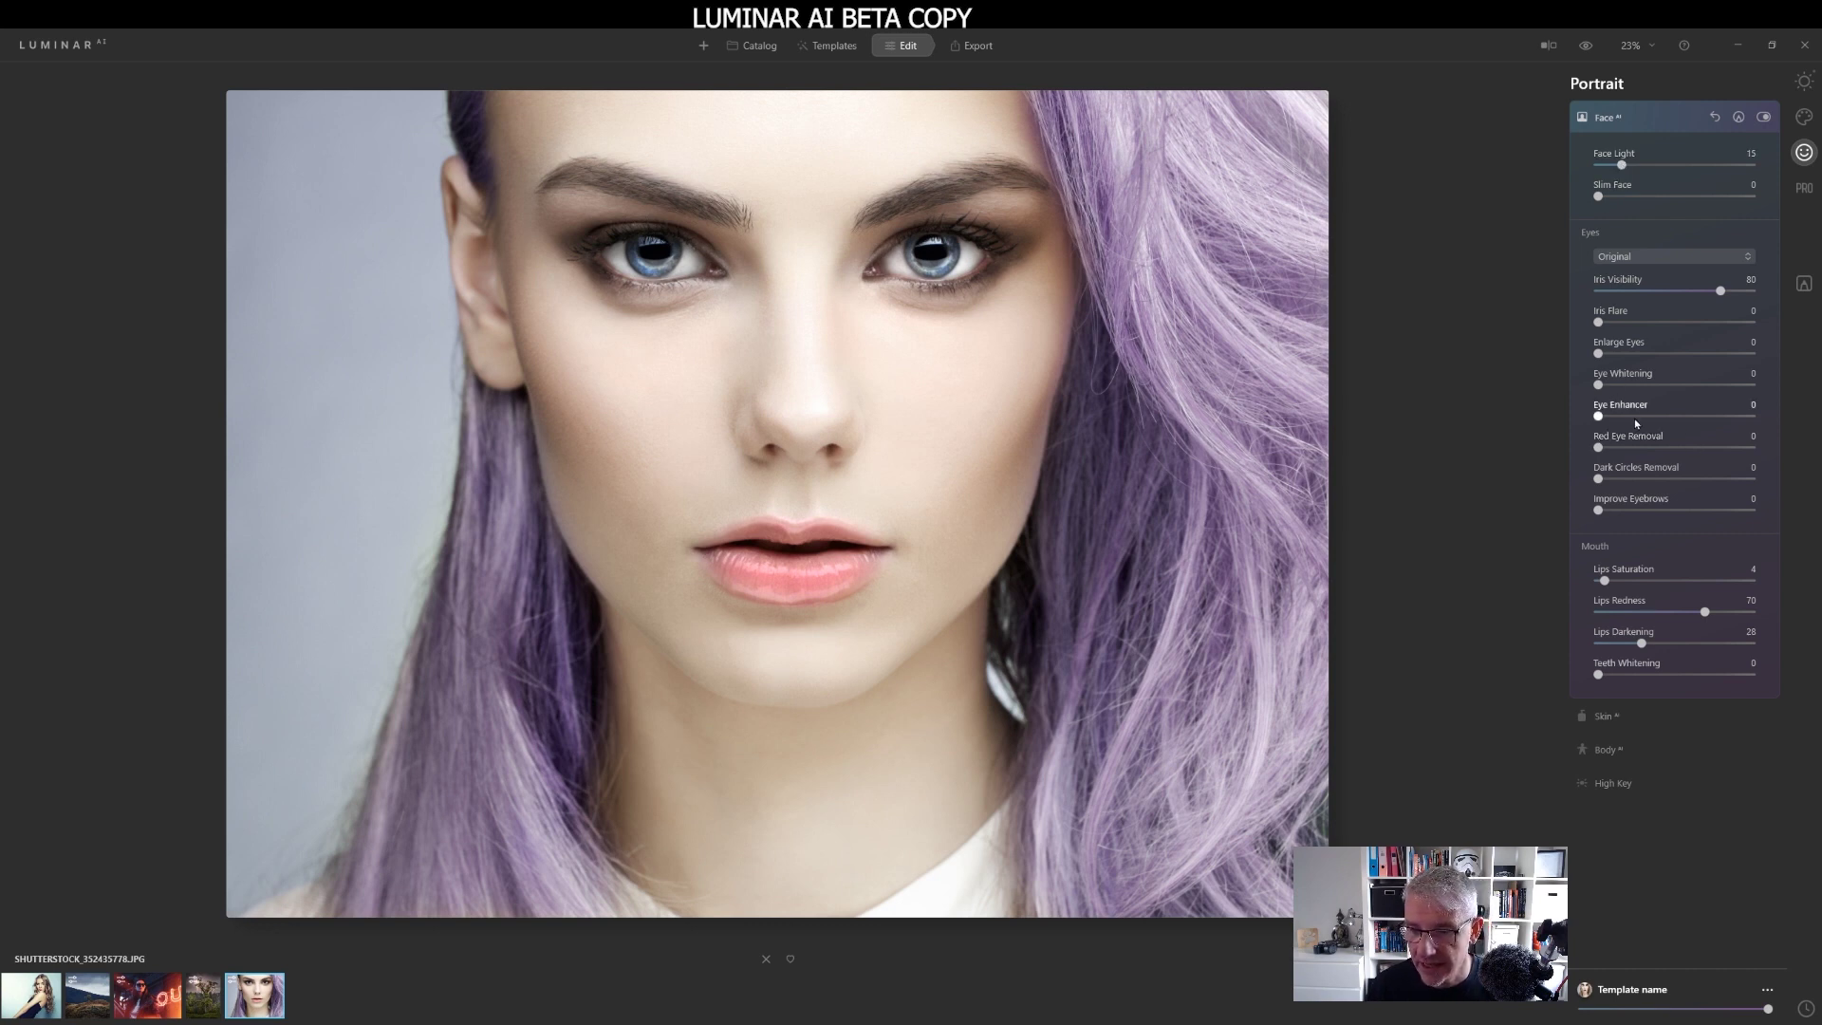
left_click_drag(1599, 417, 1601, 385)
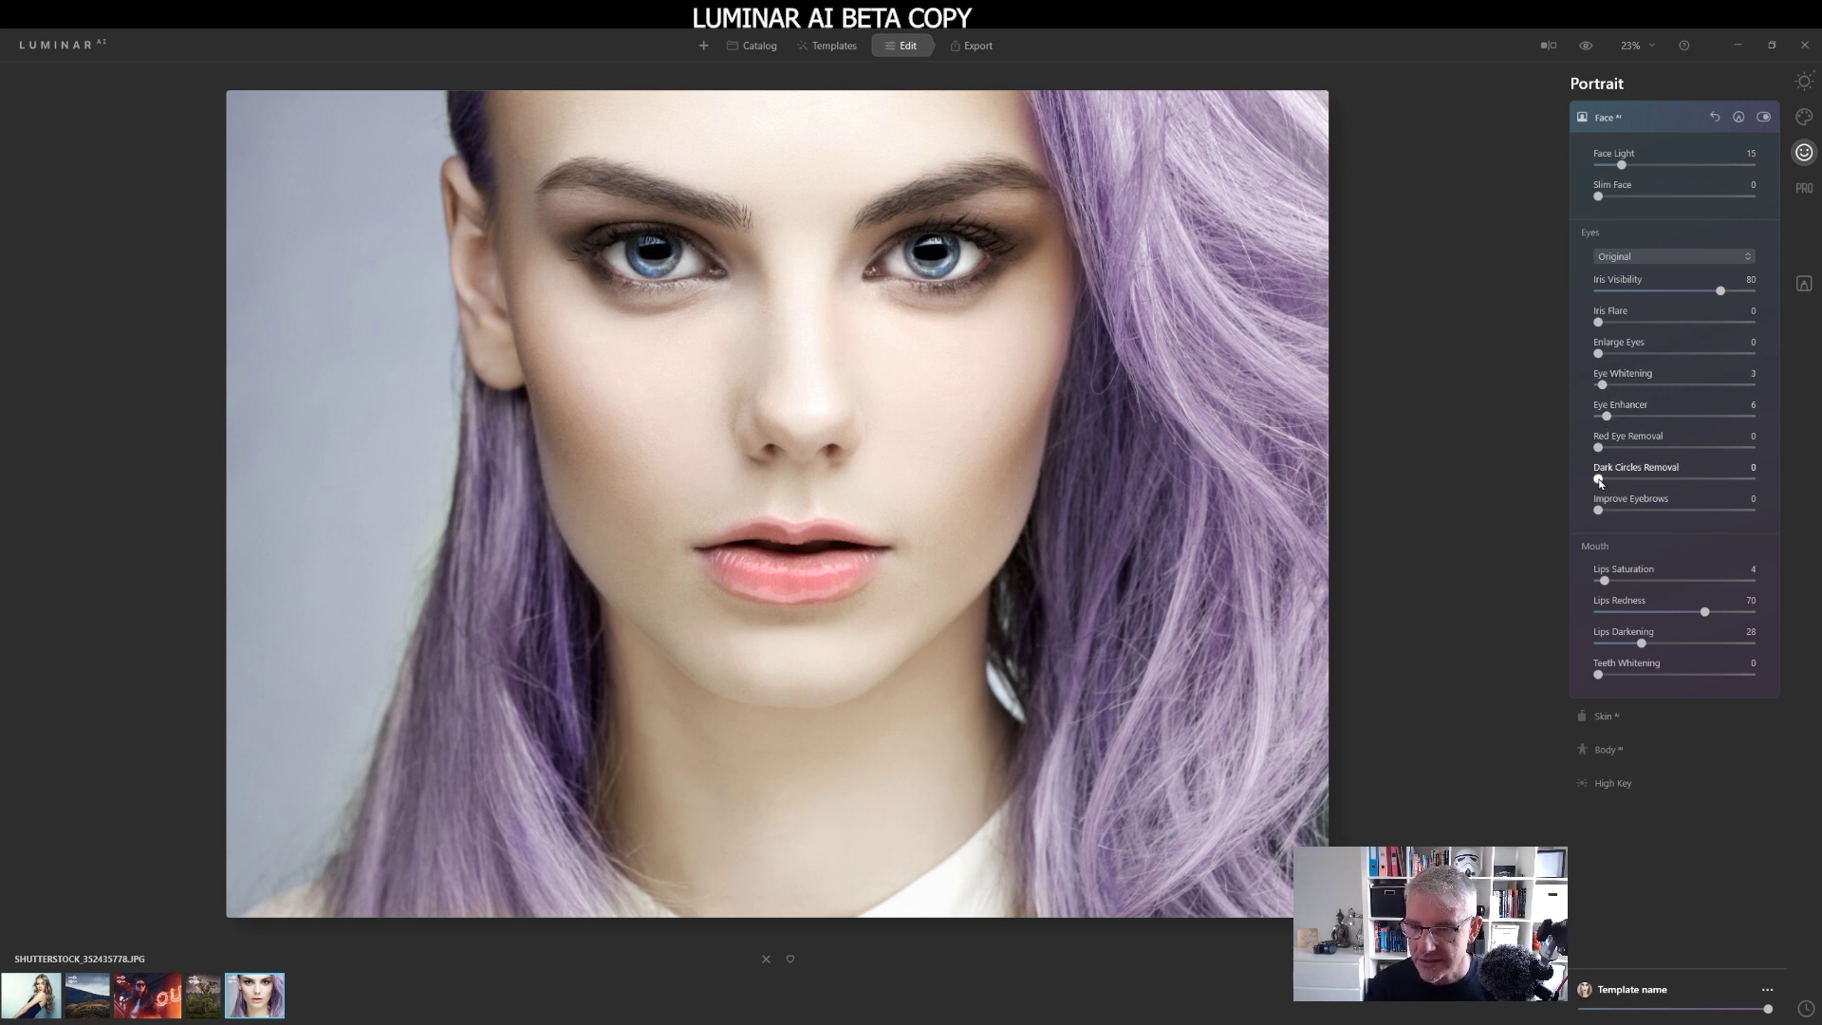
left_click_drag(1600, 480, 1638, 487)
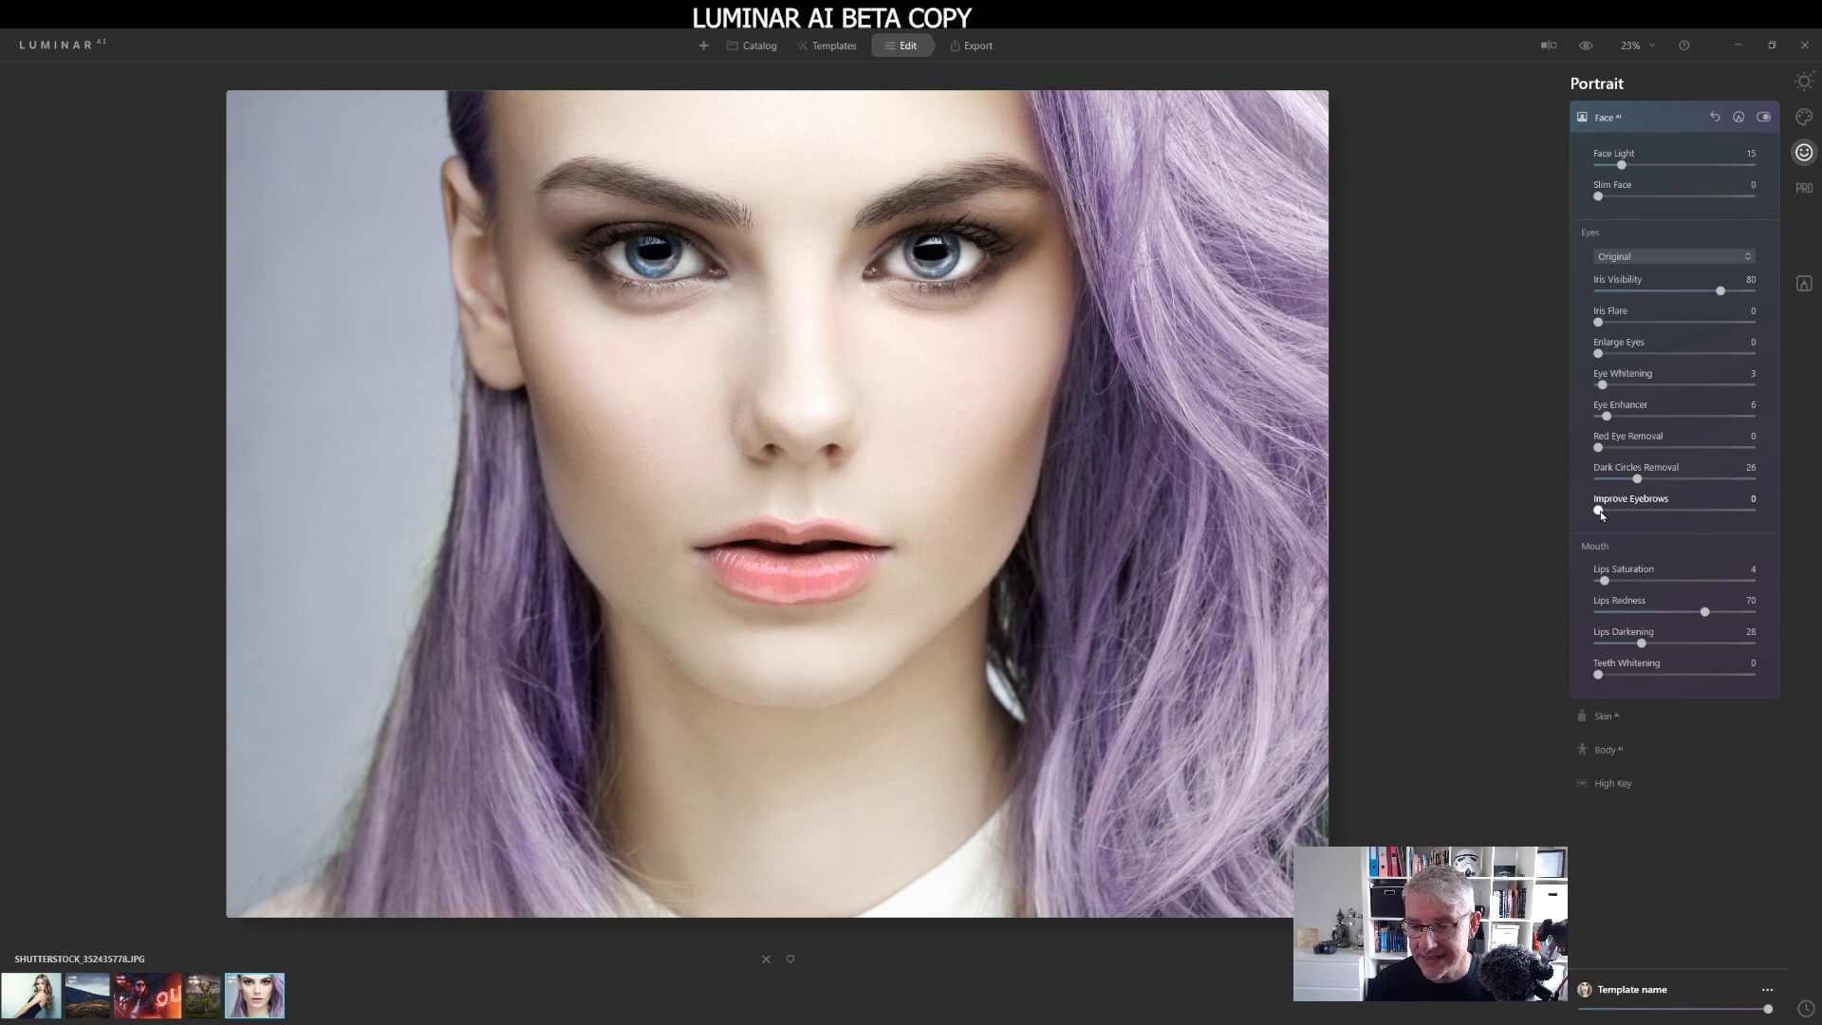
left_click_drag(1599, 511, 1612, 517)
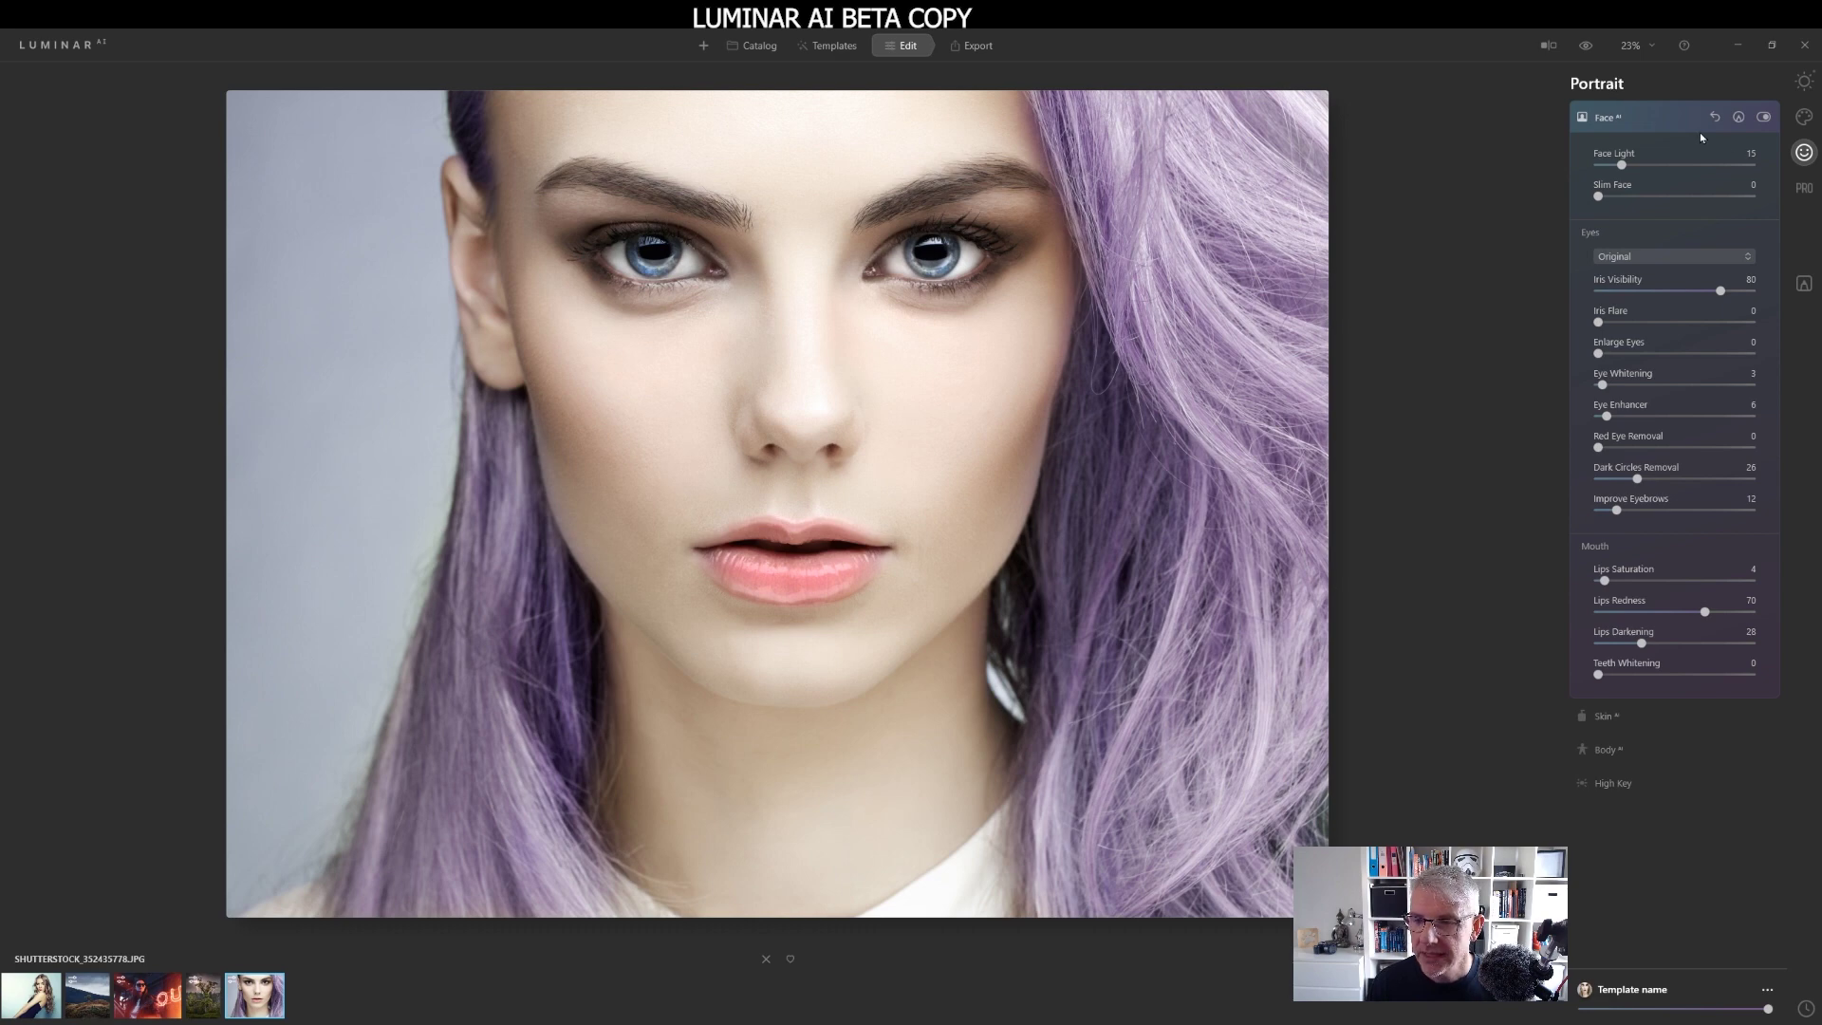
Compare the retouched portrait with the original photo, and close the Face AI settings.
left_click(1584, 45)
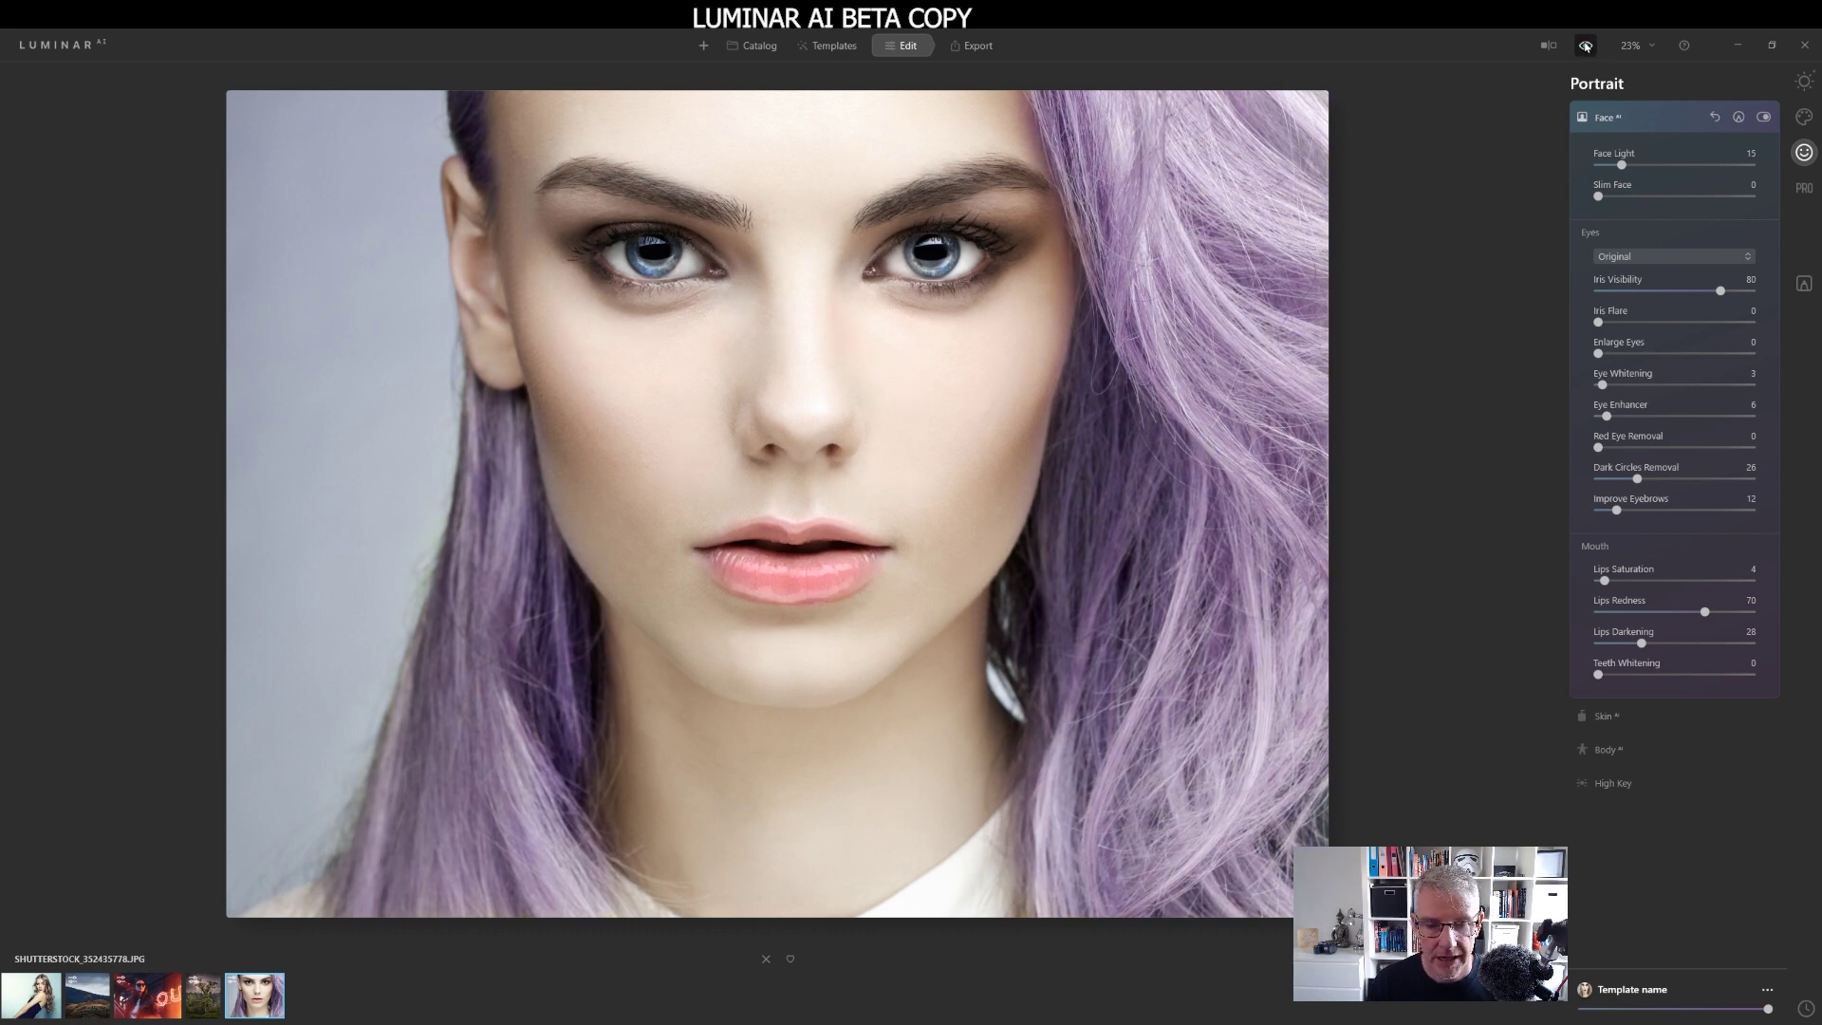
left_click(1584, 45)
left_click(1584, 46)
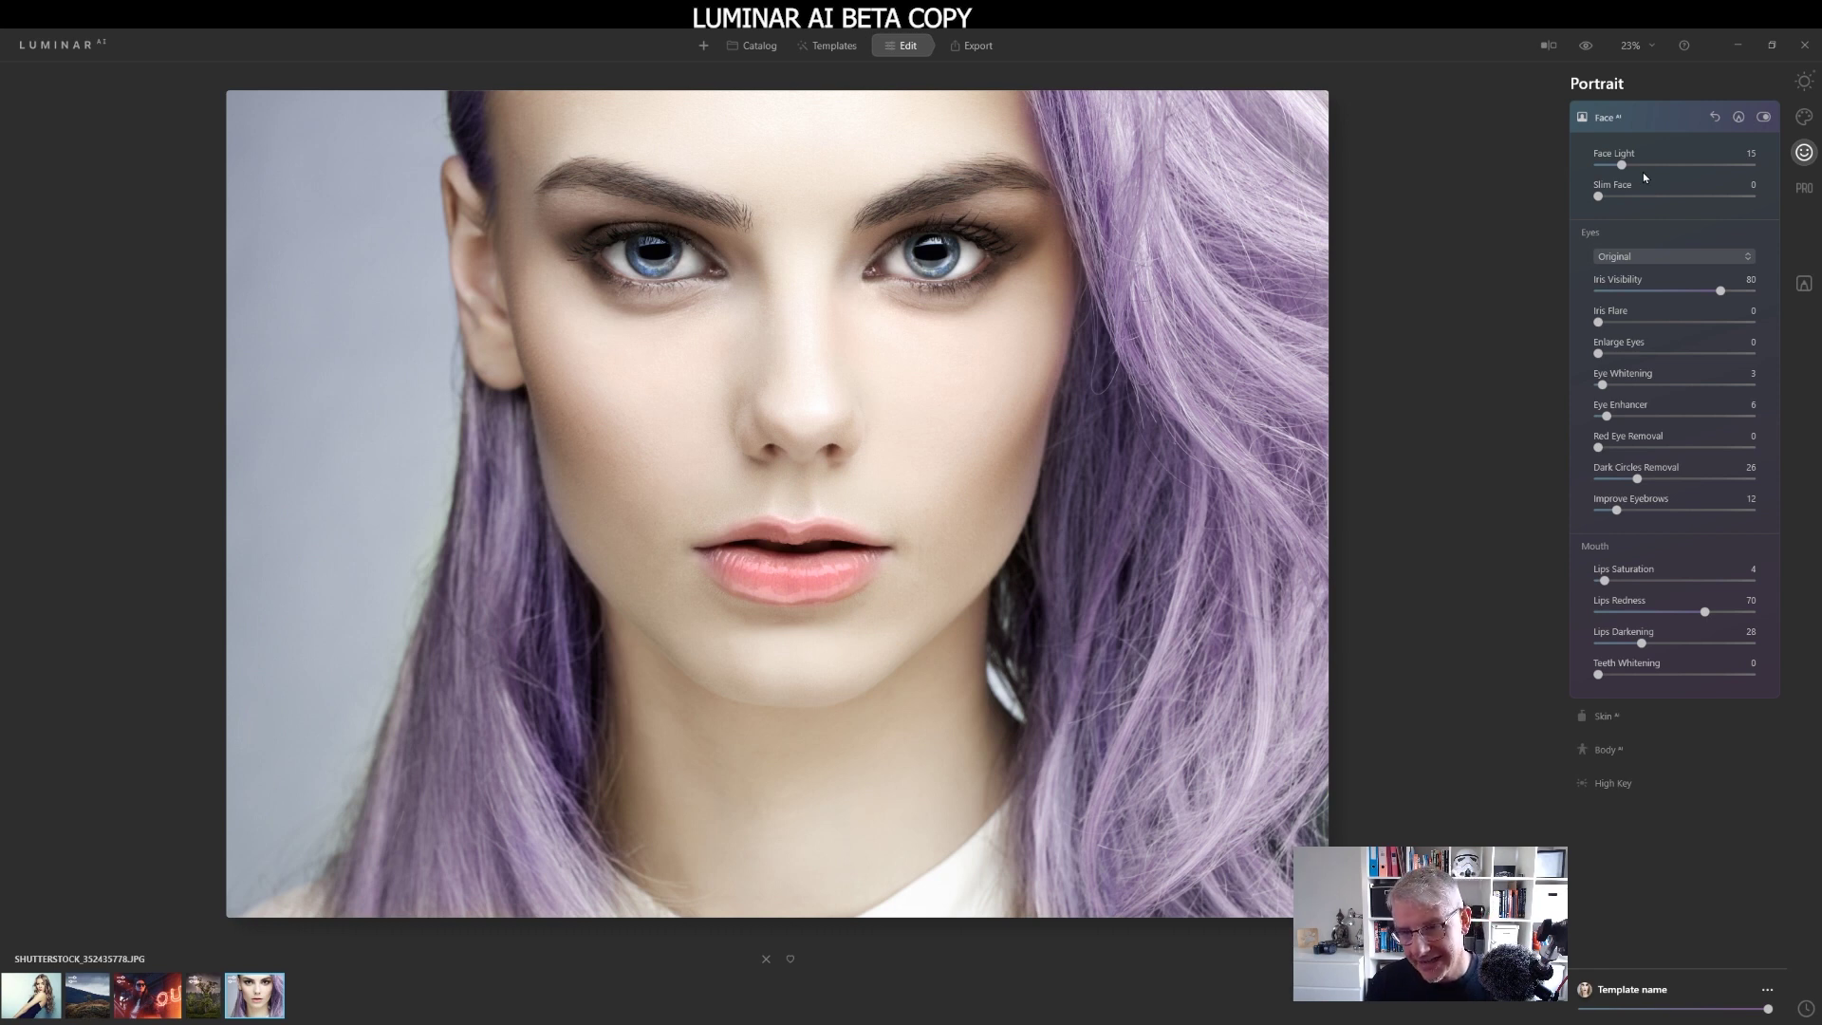
left_click(1670, 115)
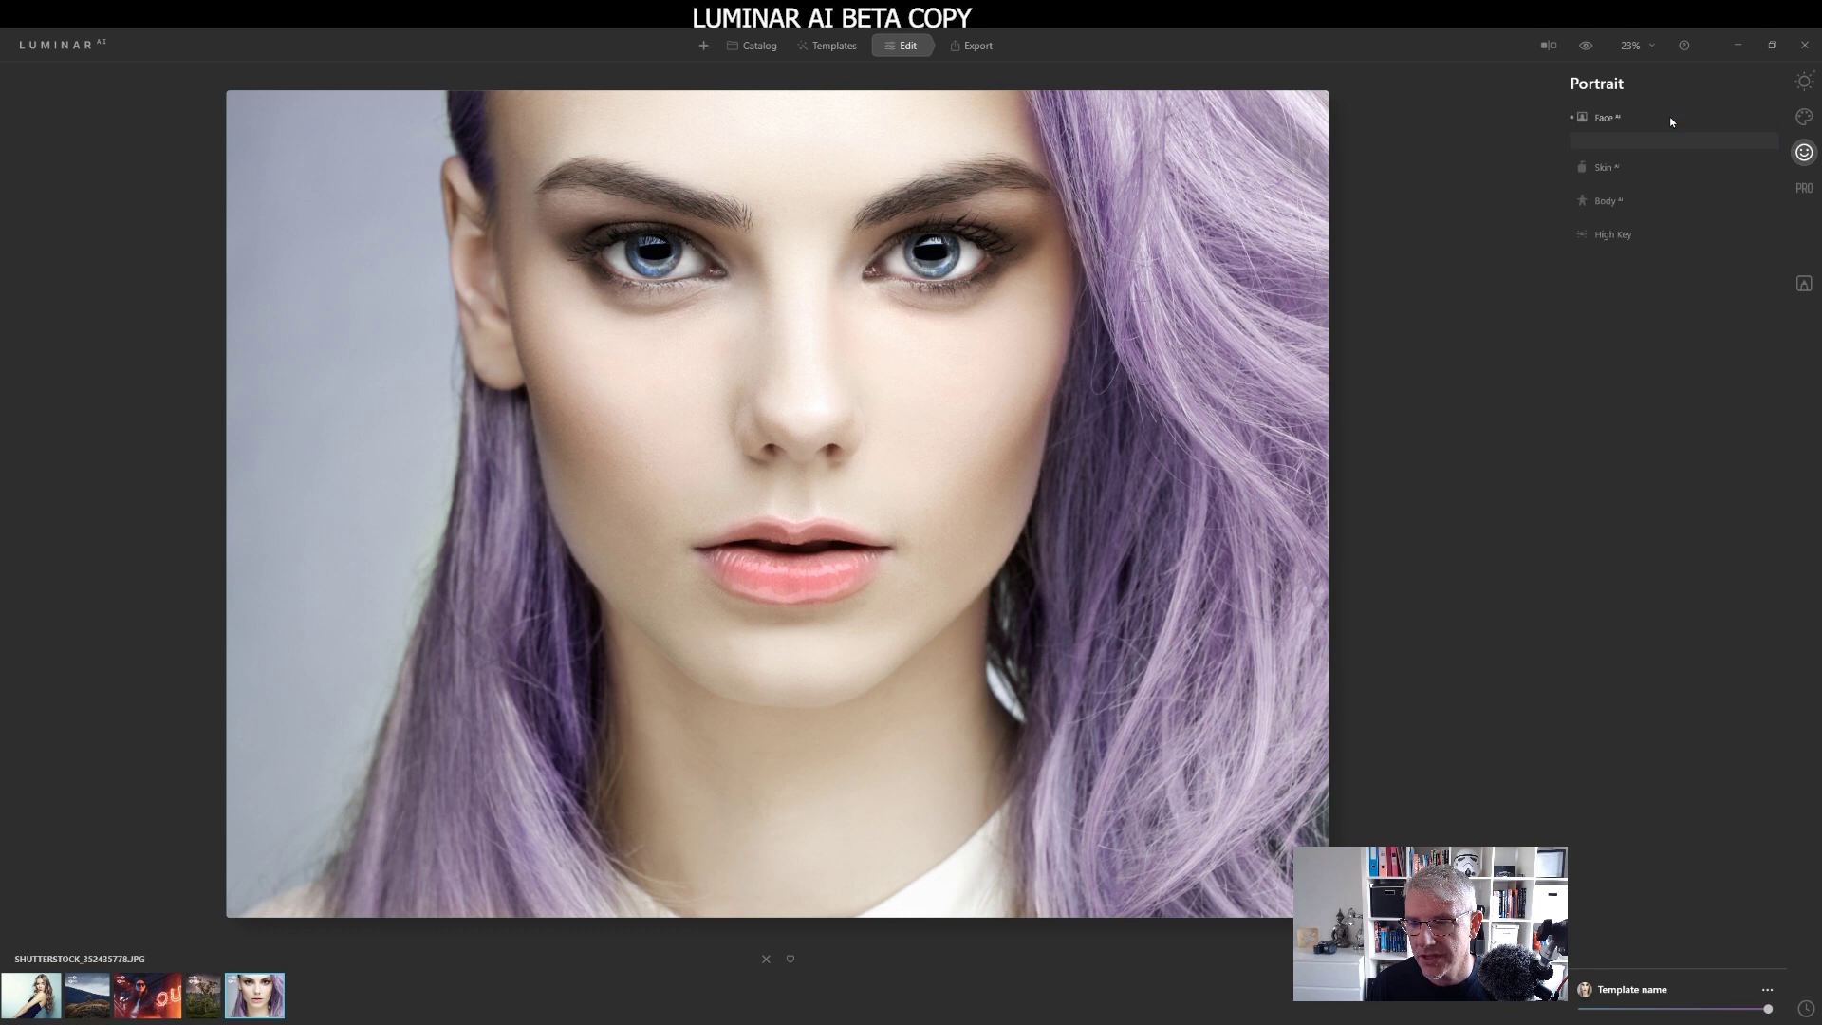
Add a Face AI adjustment in Local Masking and show its Eyes settings.
left_click(1804, 285)
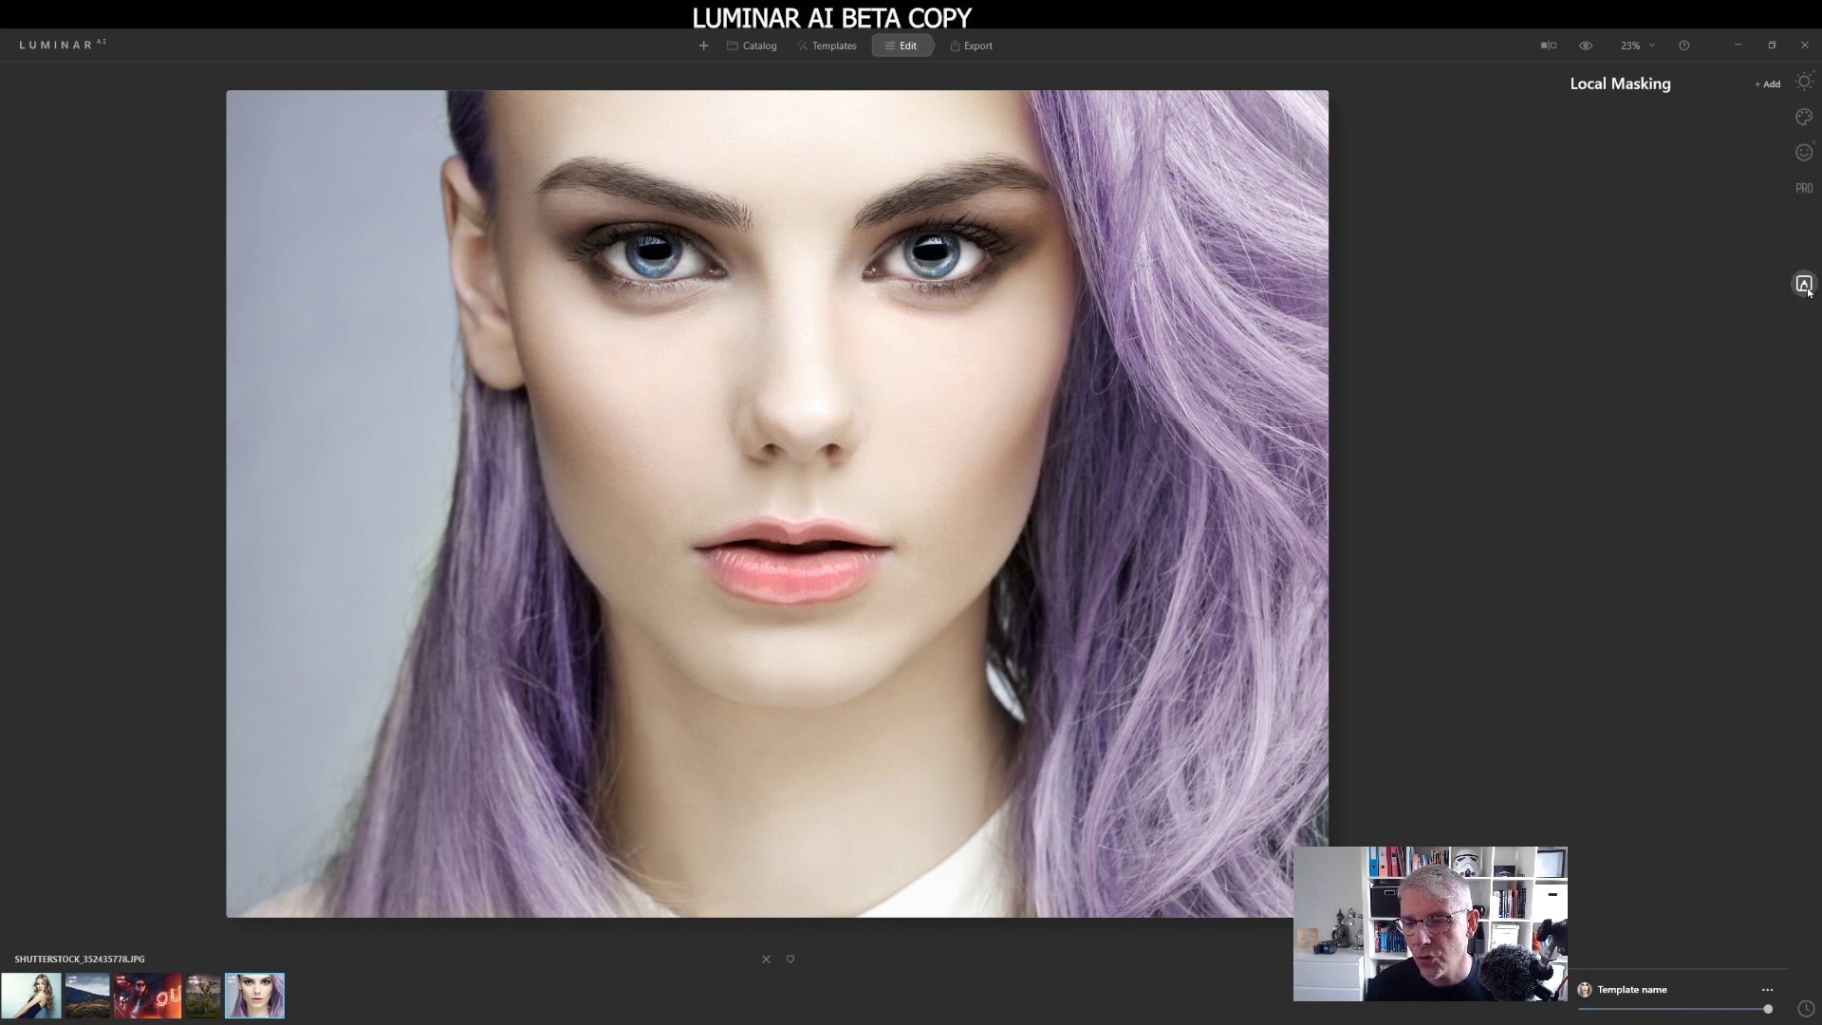
left_click(1767, 85)
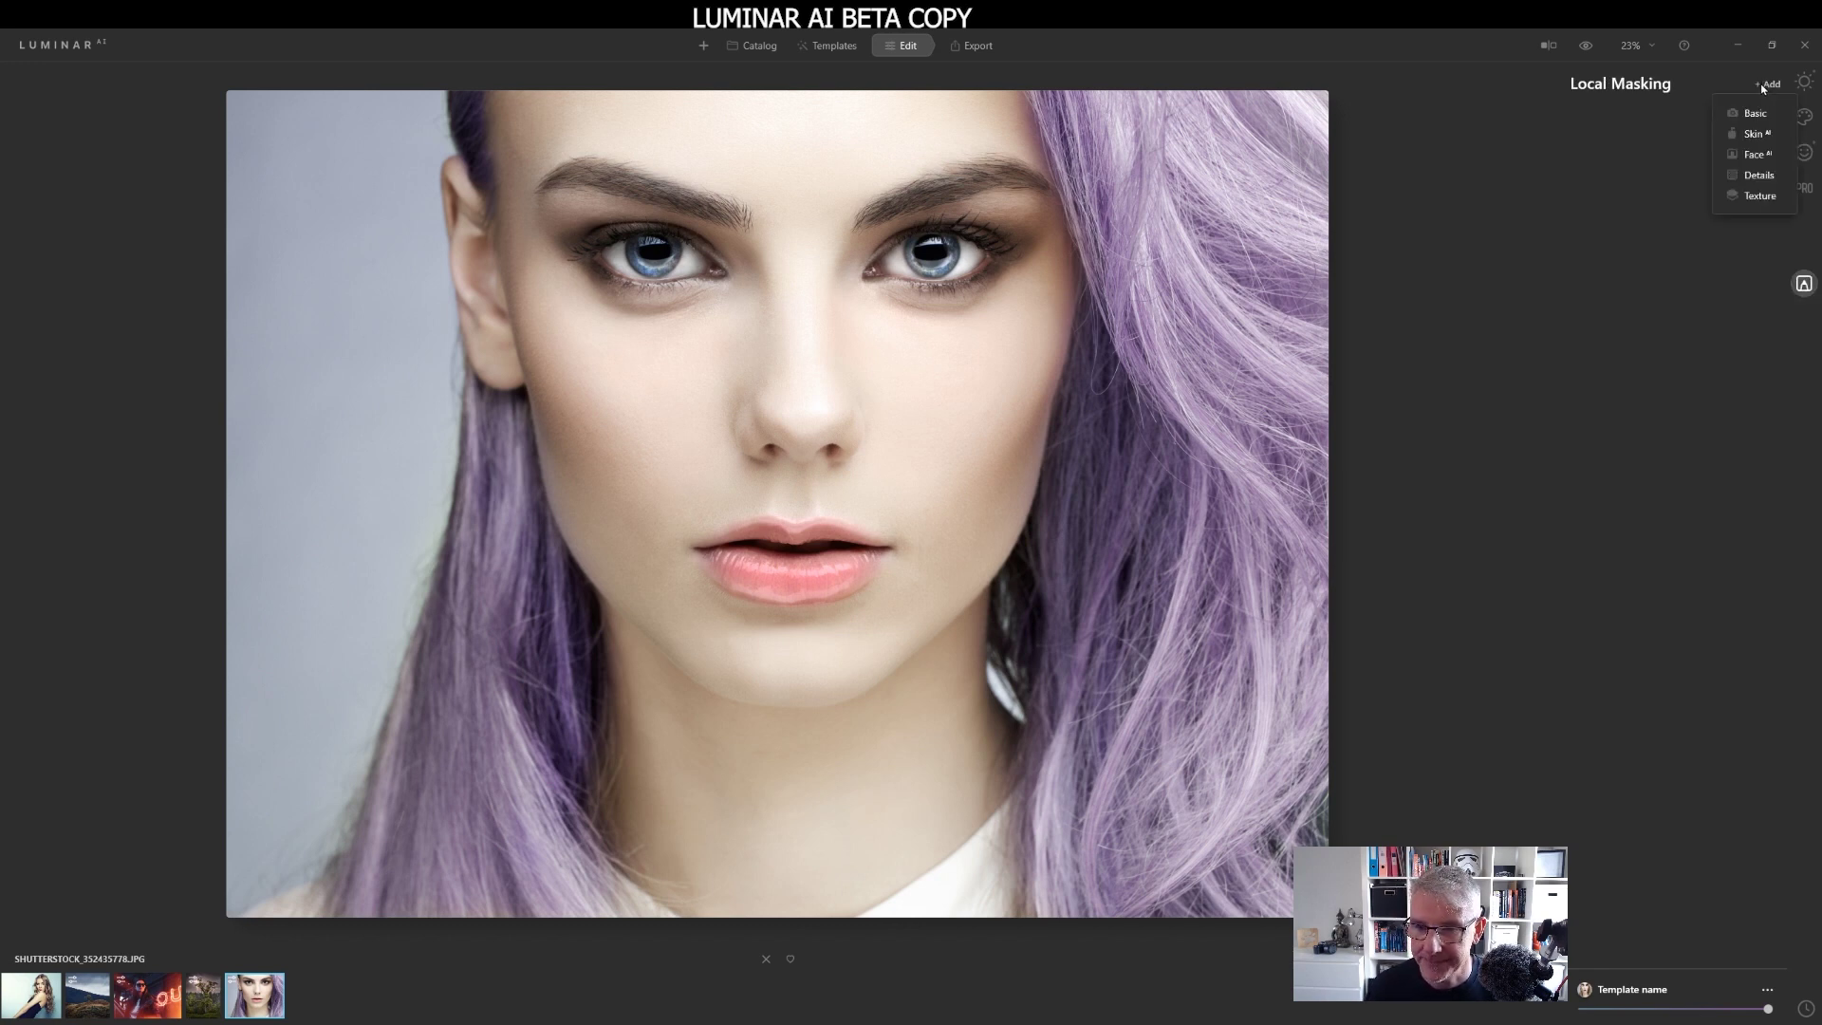
left_click(1757, 155)
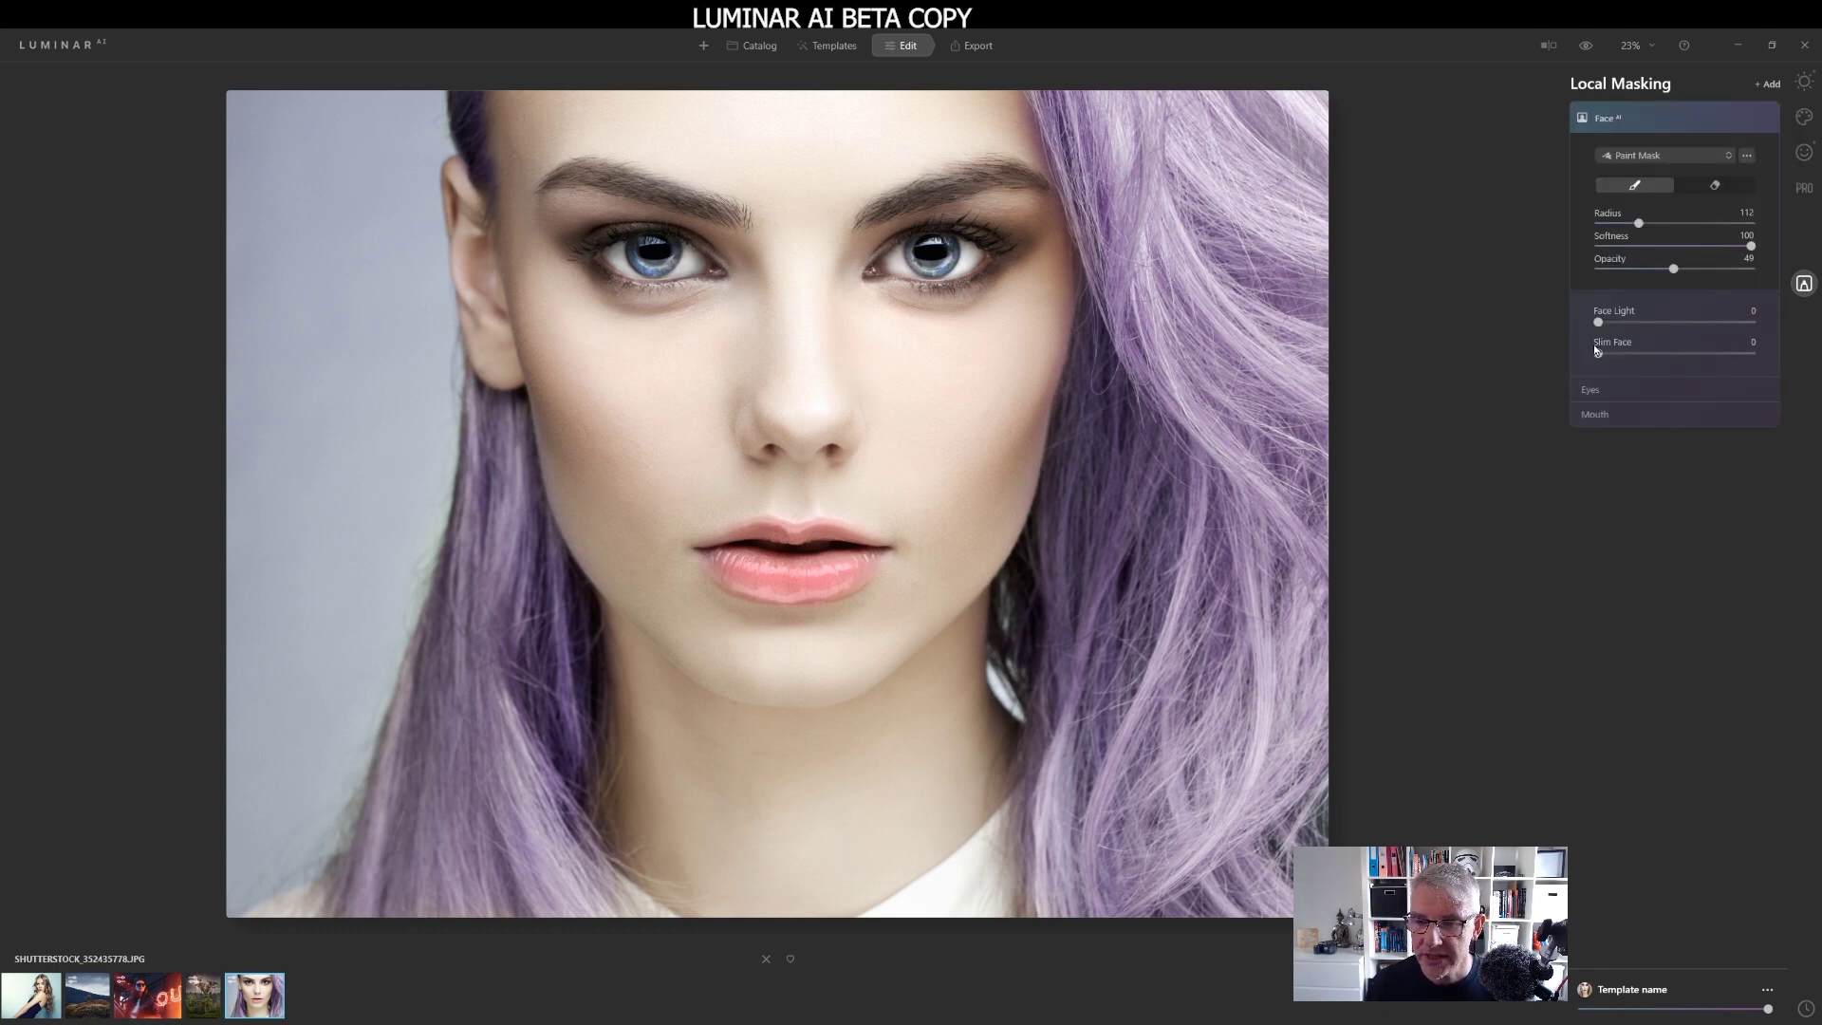
left_click(1591, 393)
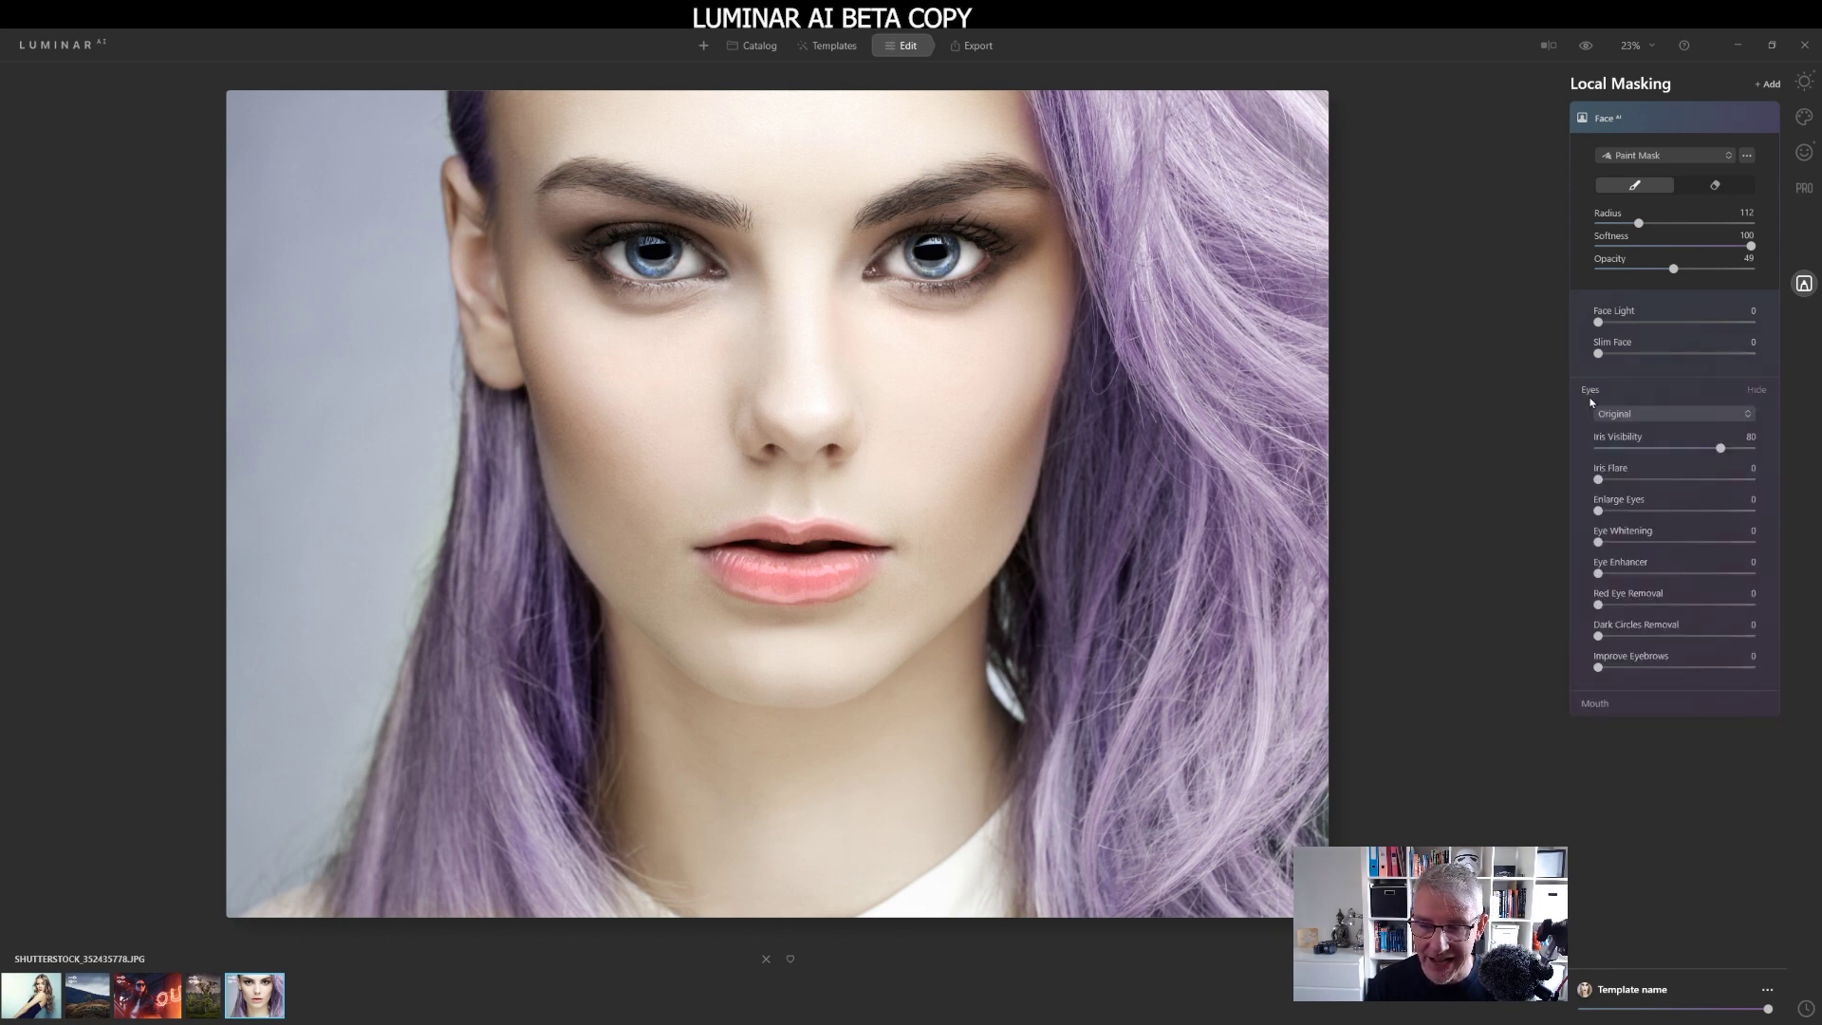
Try the Blue, Brown and Green iris colours, and settle on Mint for the eyes.
left_click(1711, 419)
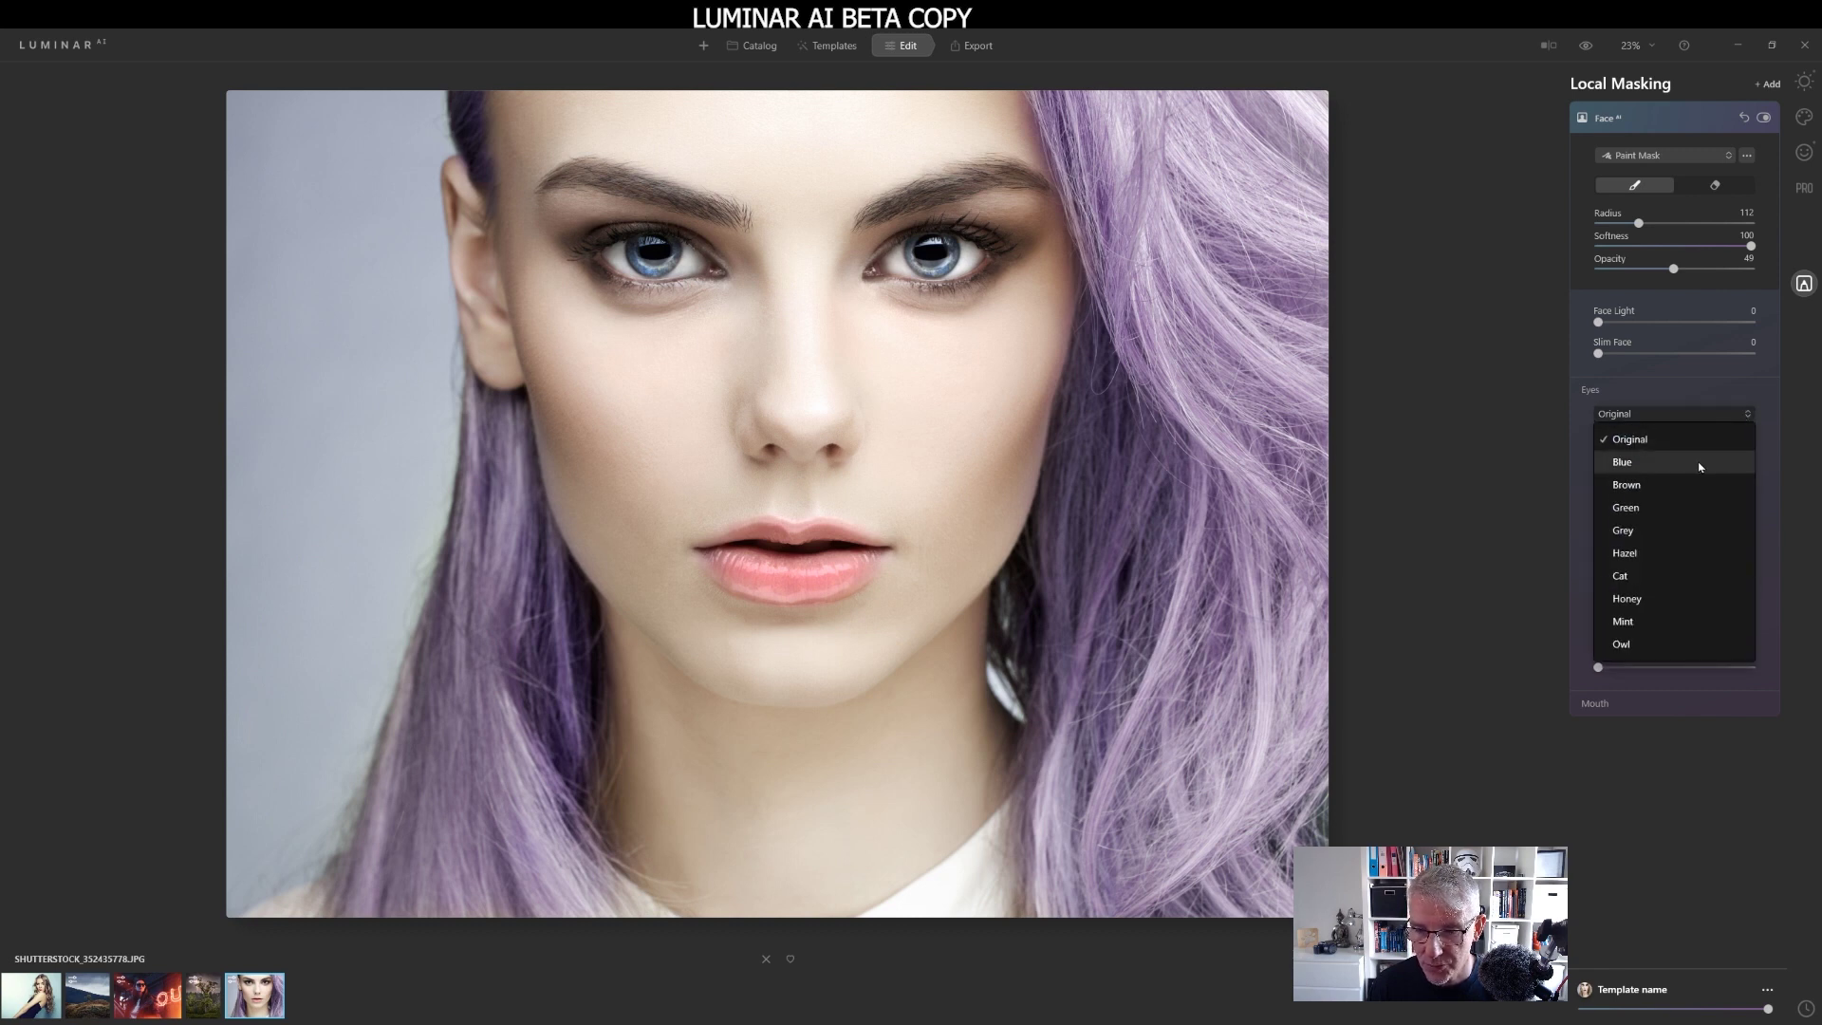
left_click(1699, 463)
left_click(1698, 414)
left_click(1670, 484)
left_click(1717, 412)
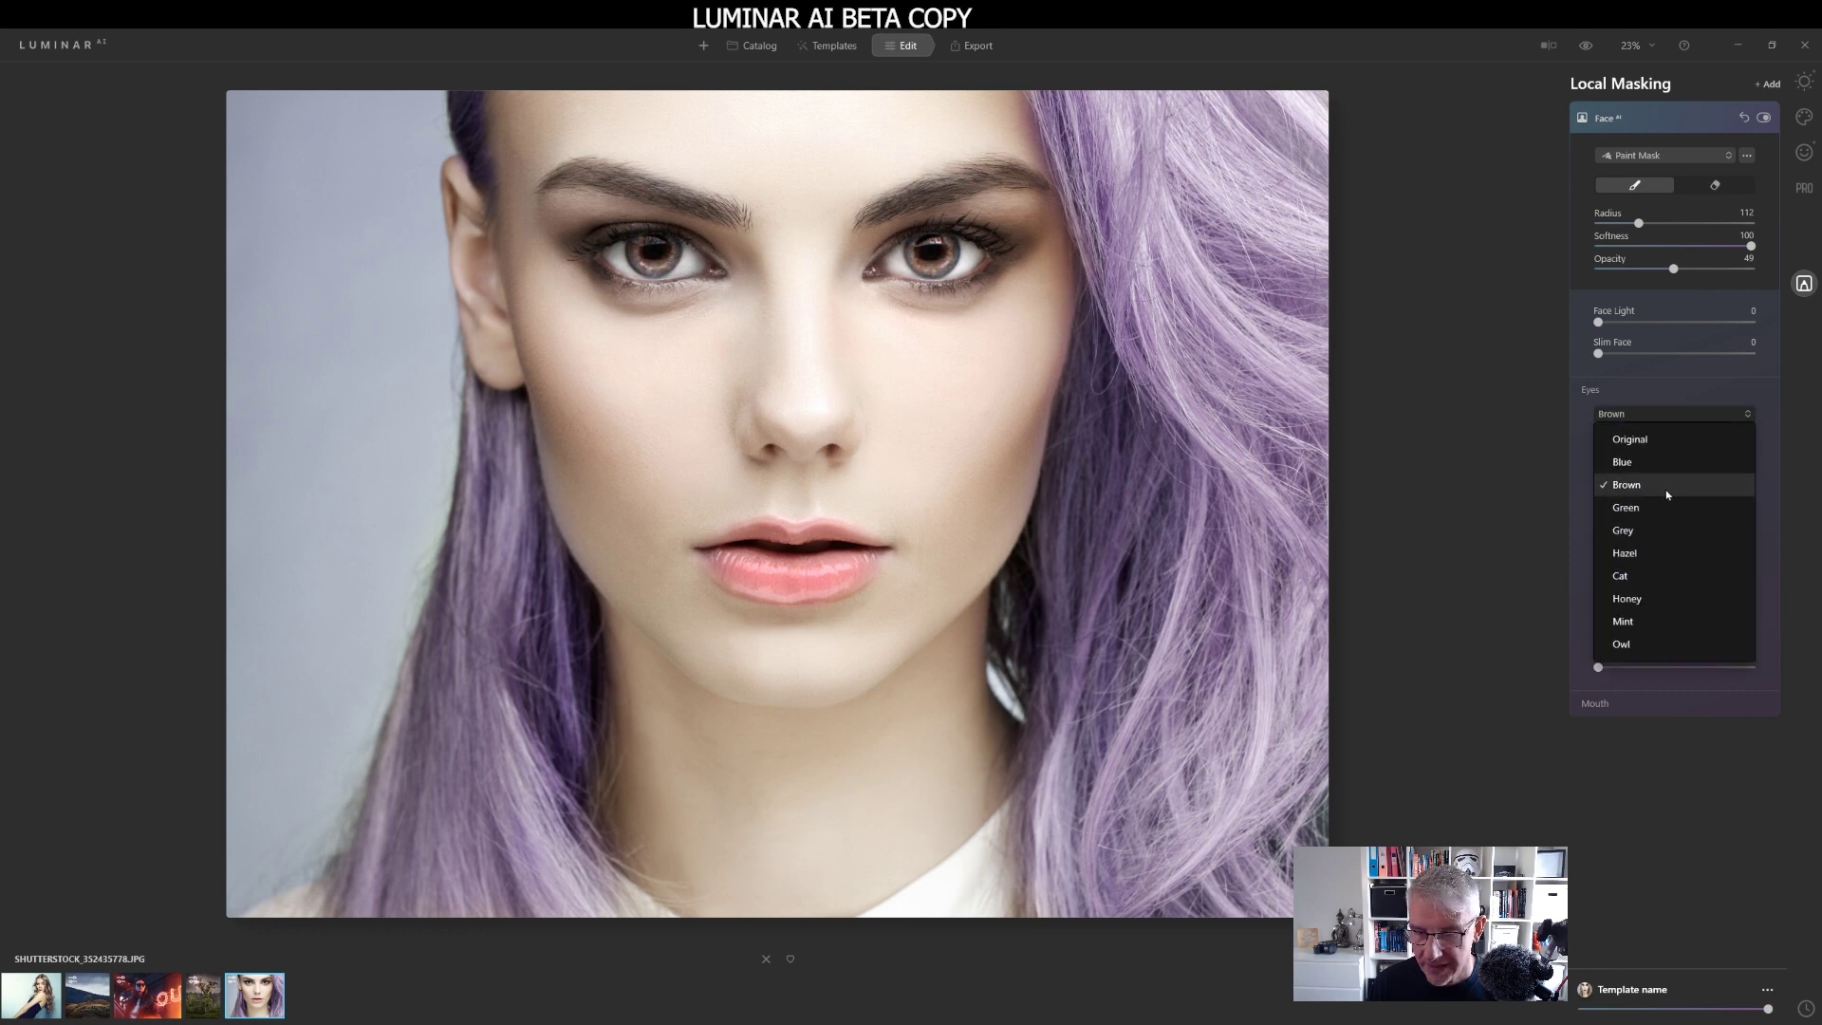
left_click(1671, 508)
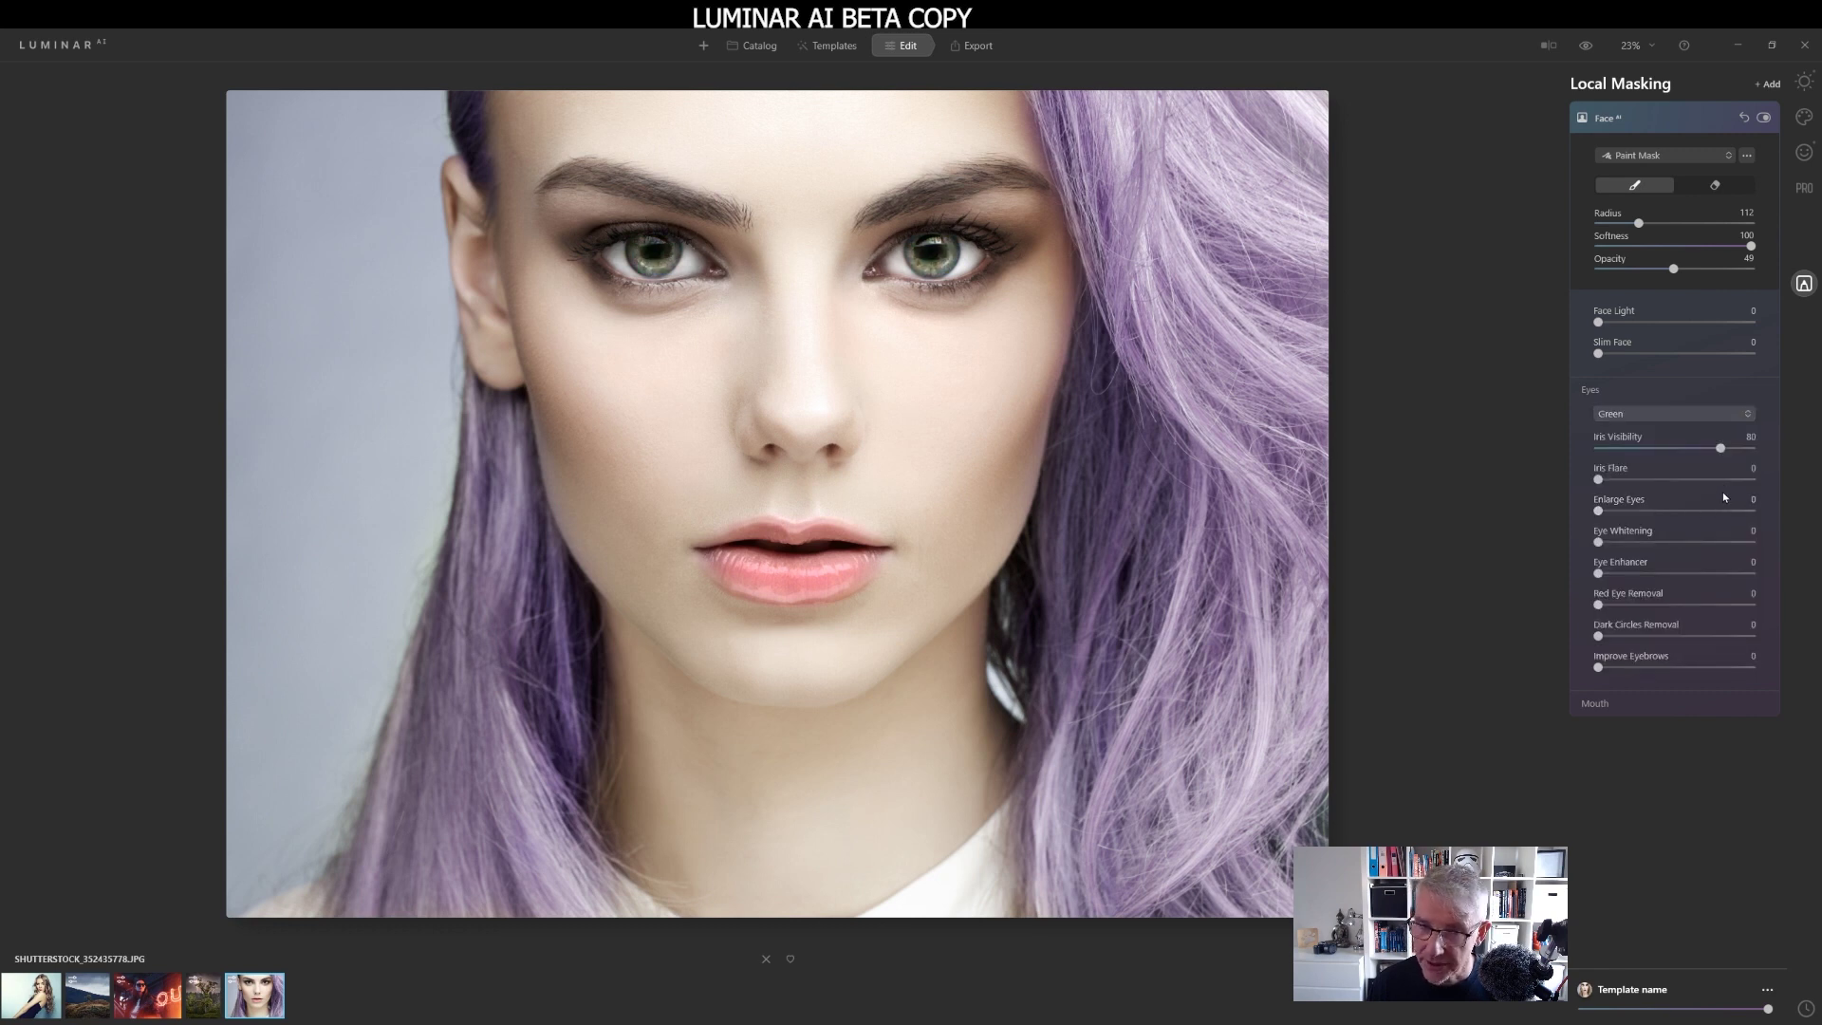
left_click(1712, 412)
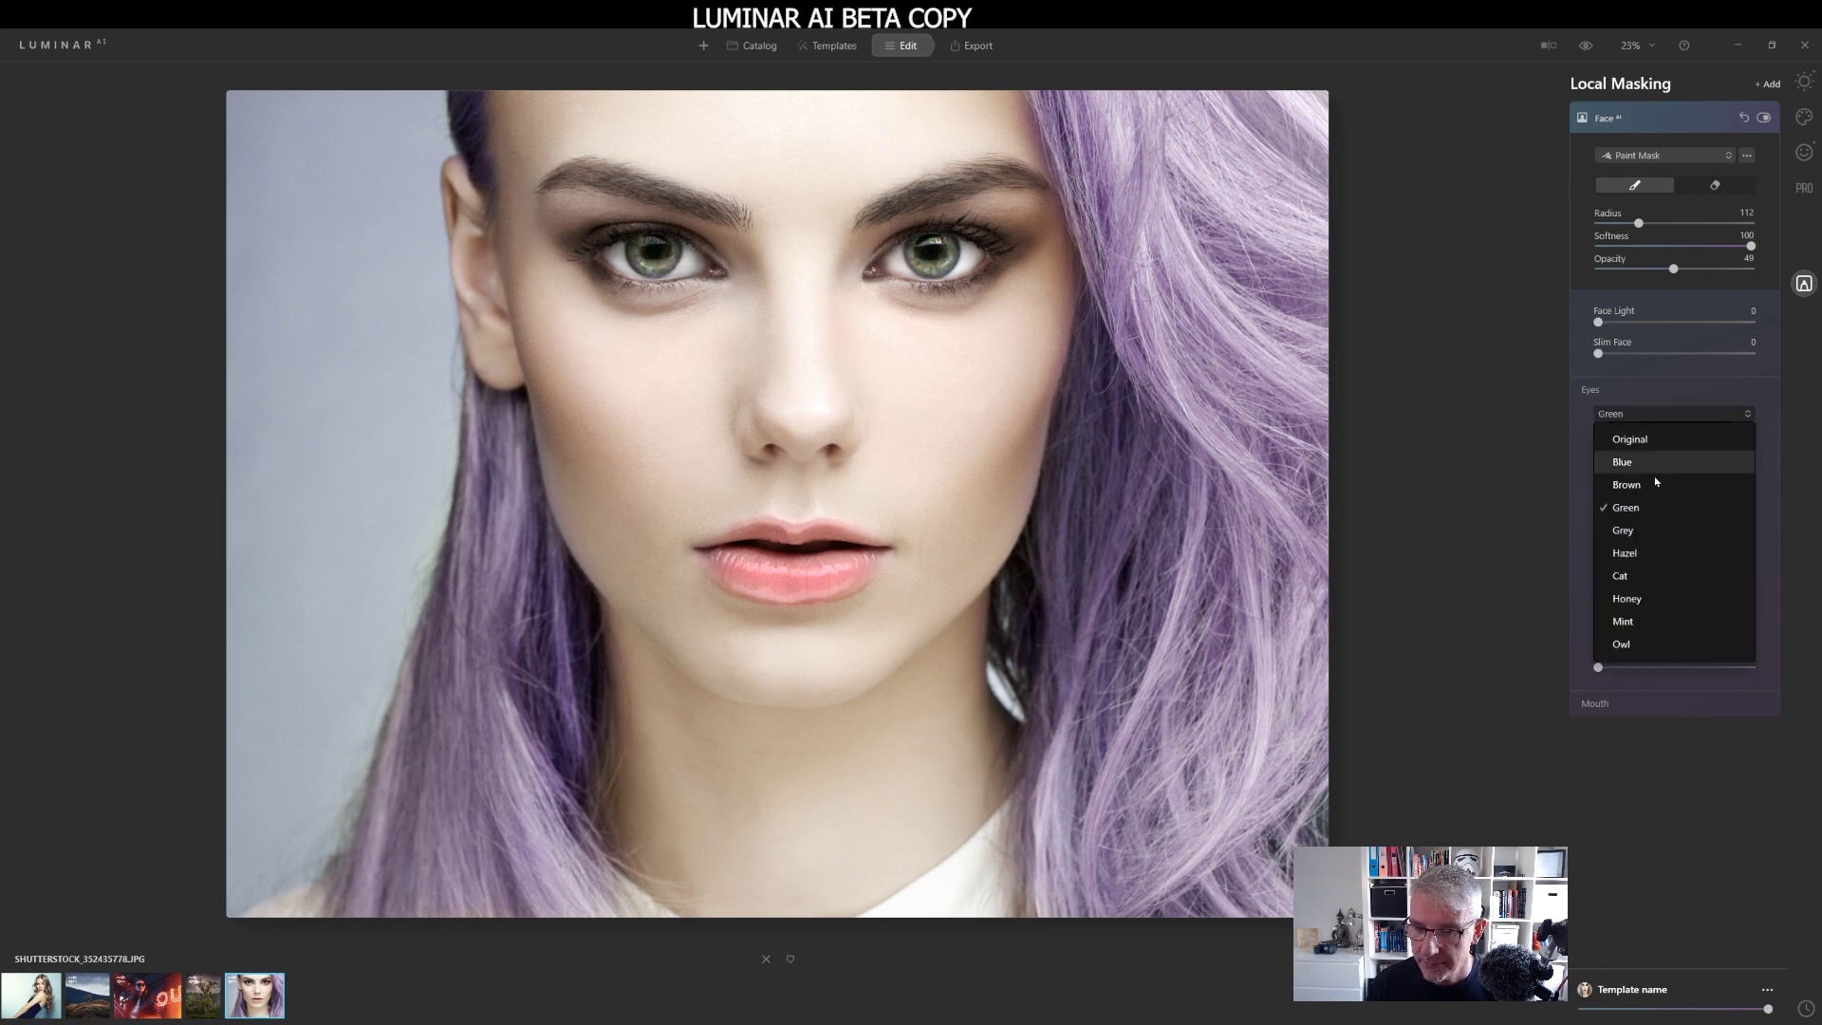
left_click(1630, 626)
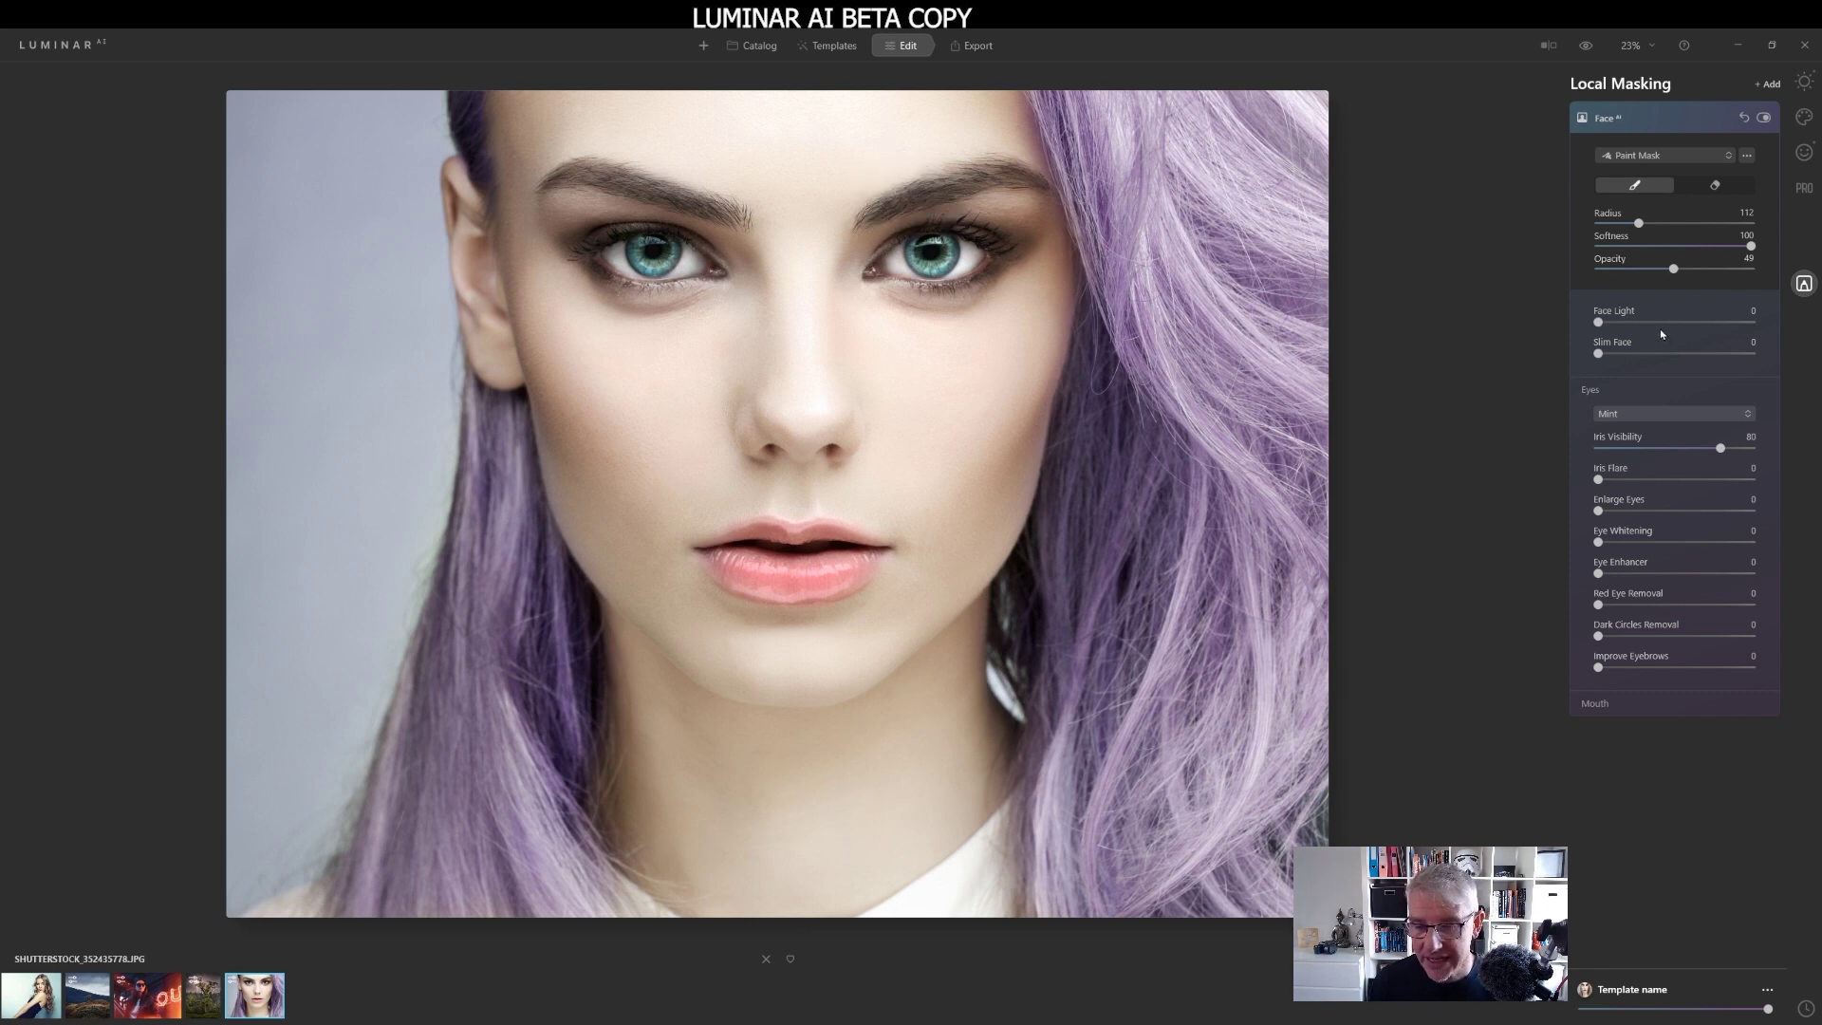
Paint the Face AI mask over both irises with the brush opacity at 81 and the radius reduced to 28.
left_click(1604, 714)
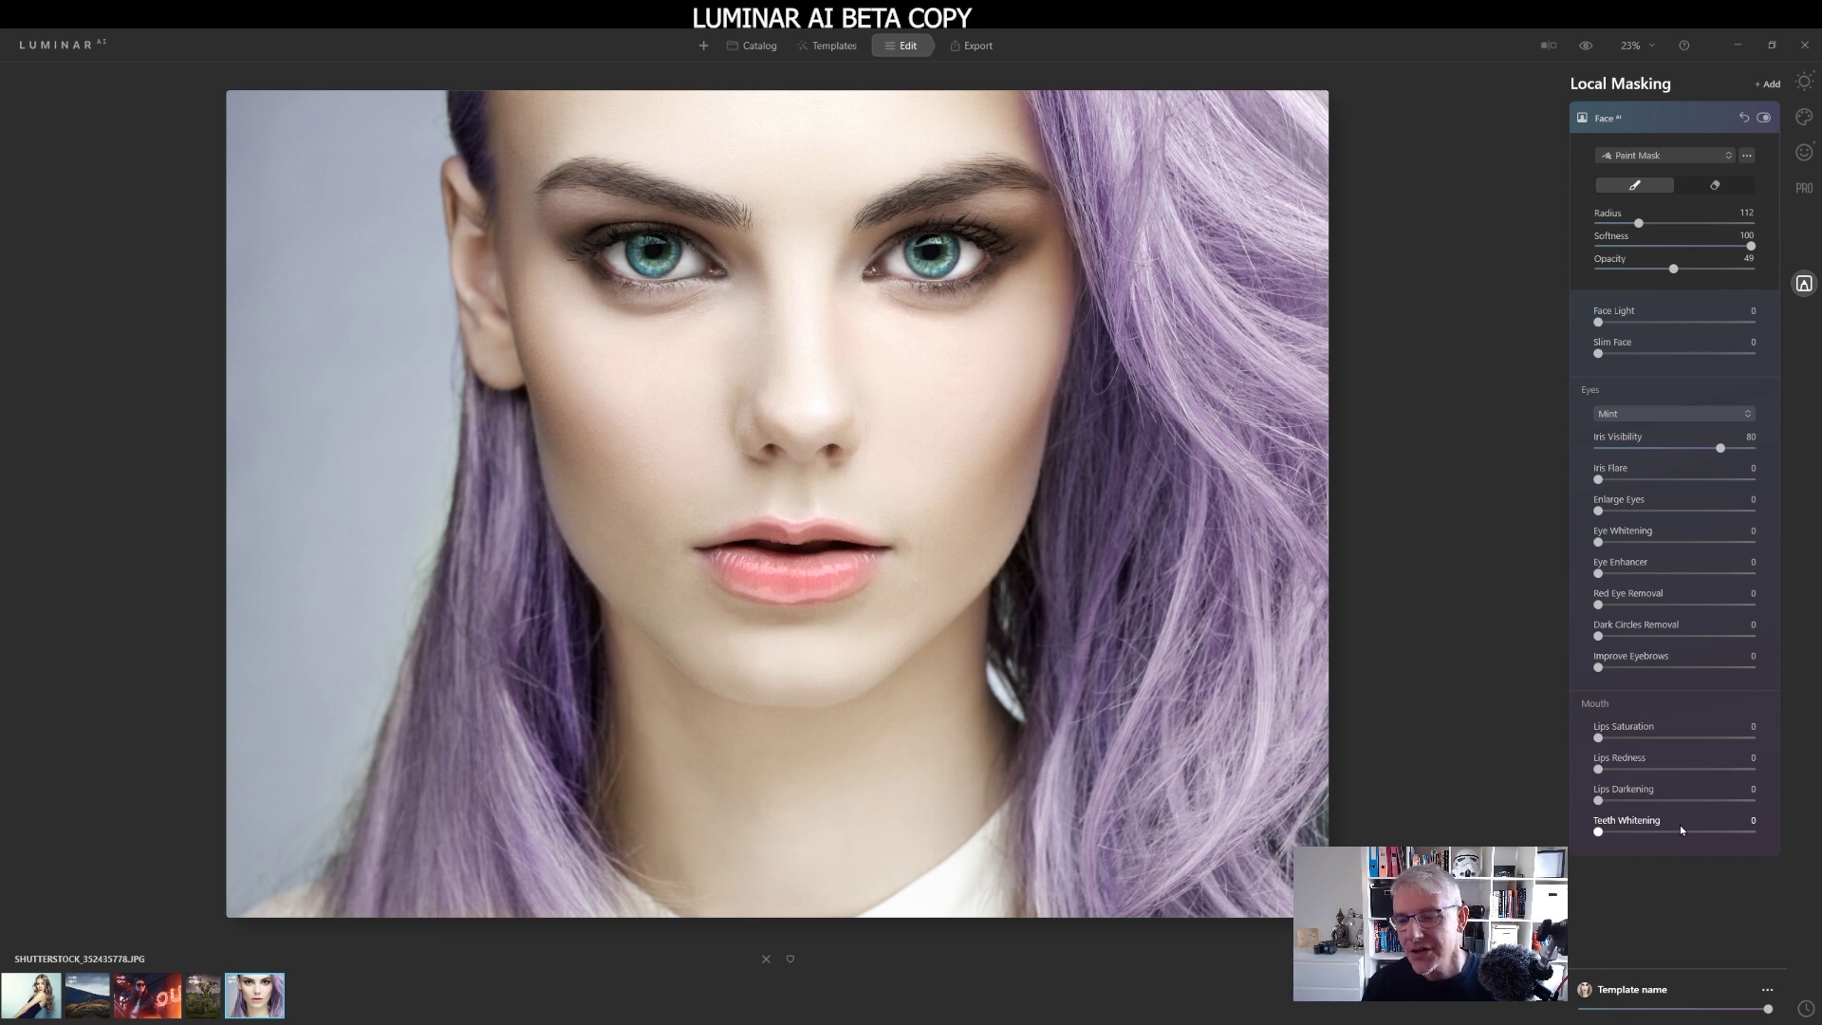
left_click_drag(1672, 268, 1722, 269)
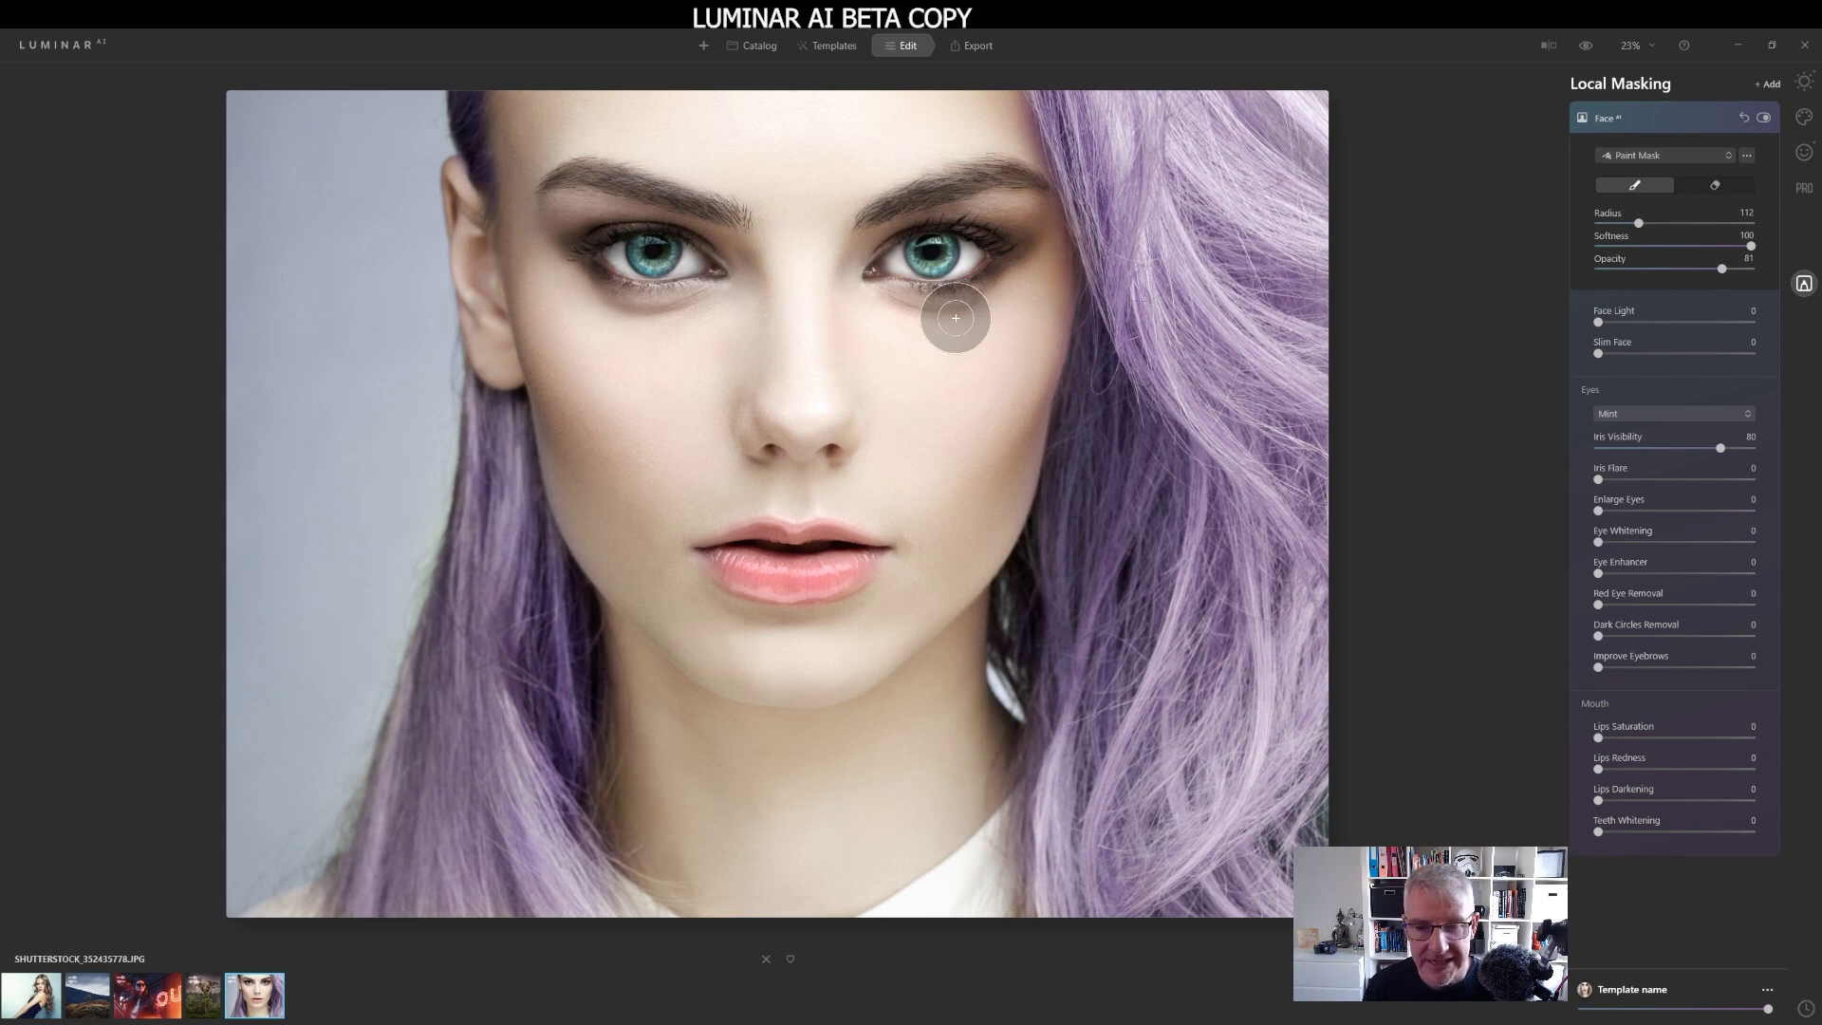
key("bracketleft")
key("bracketleft")
key("bracketleft")
key("bracketleft")
key("bracketleft")
key("bracketleft")
key("bracketleft")
mouse_move(944, 242)
left_mouse_down()
mouse_move(926, 264)
mouse_move(972, 266)
left_mouse_up()
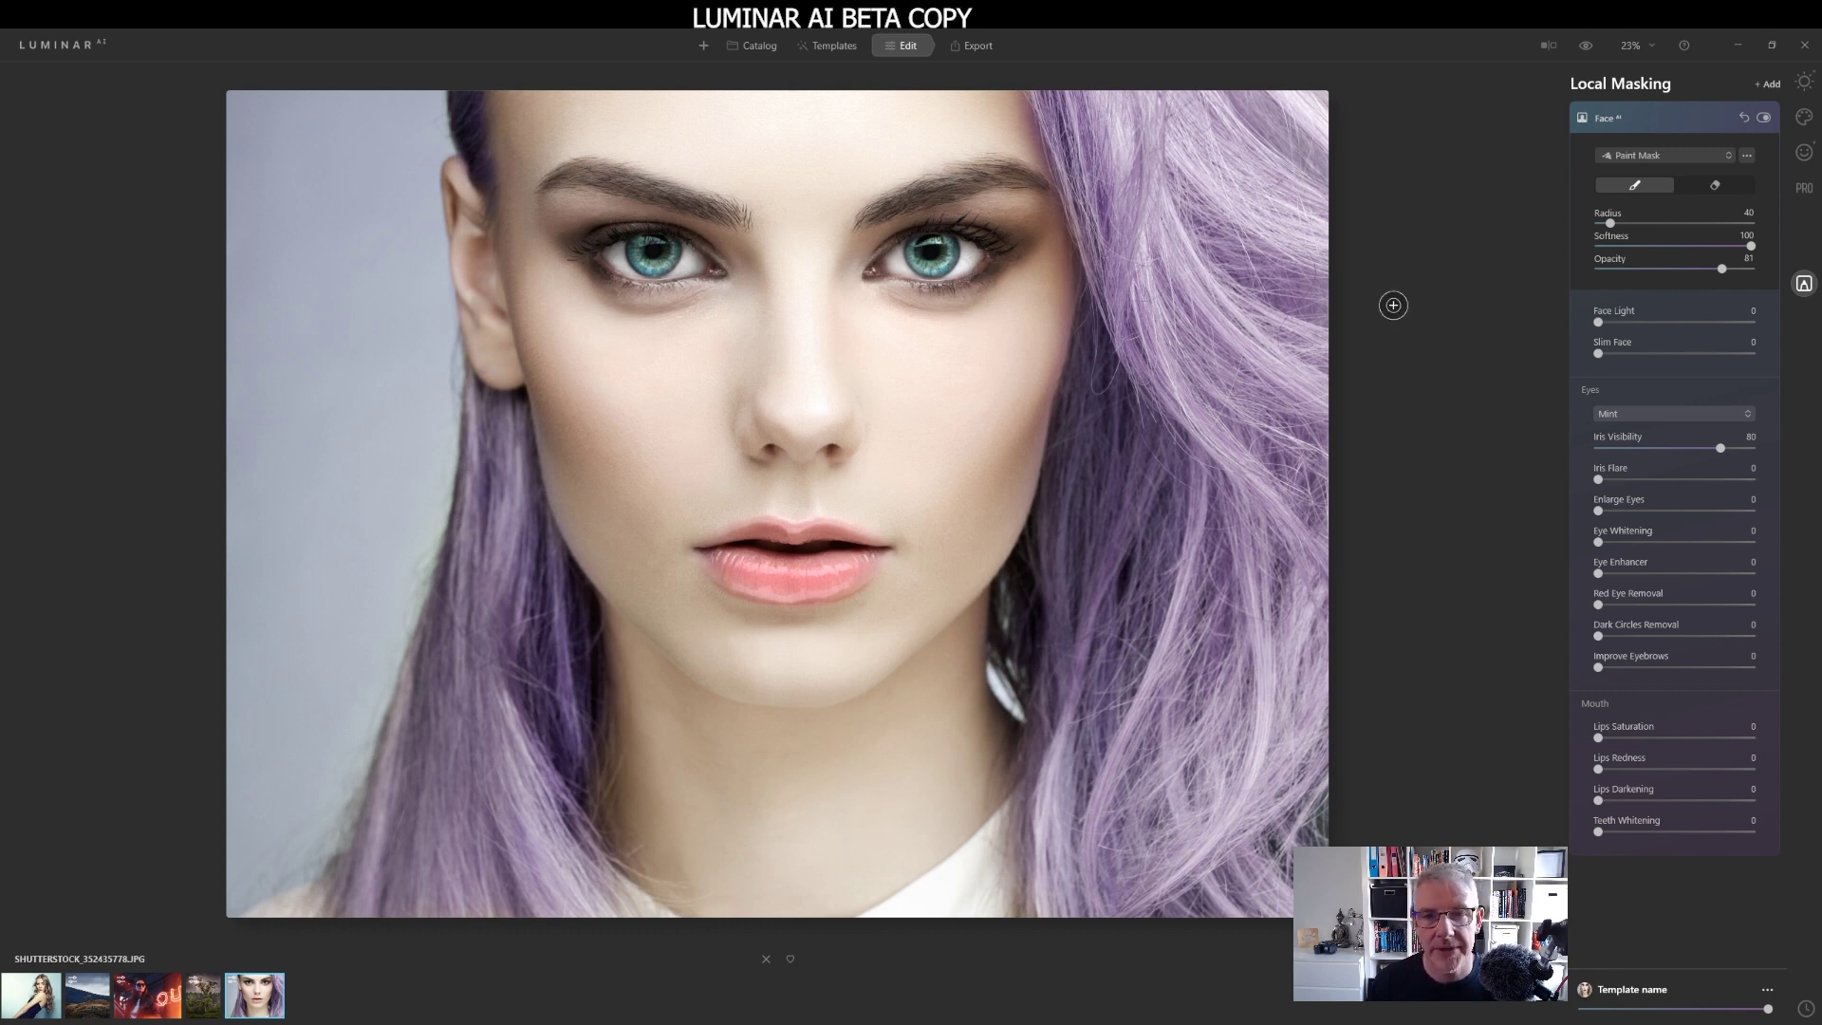
key("bracketleft")
key("bracketleft")
key("bracketleft")
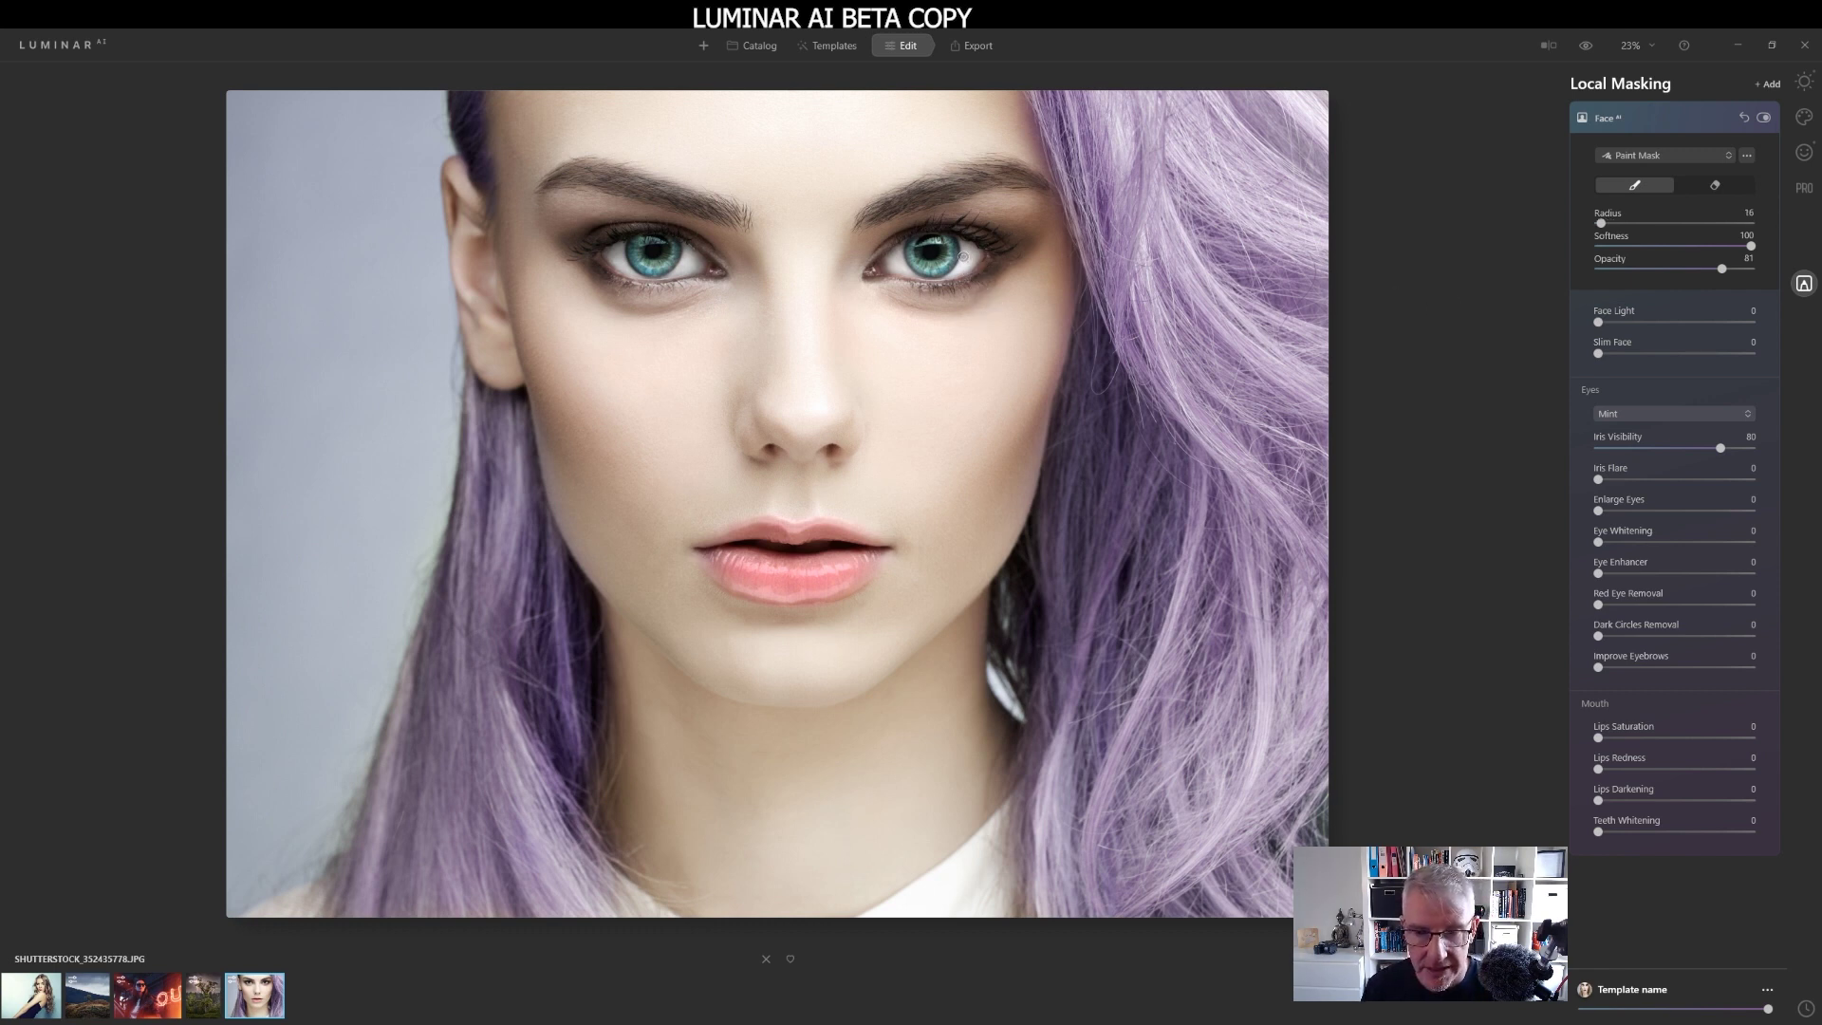
mouse_move(947, 244)
left_mouse_down()
mouse_move(928, 271)
mouse_move(913, 243)
mouse_move(948, 240)
mouse_move(917, 269)
left_mouse_up()
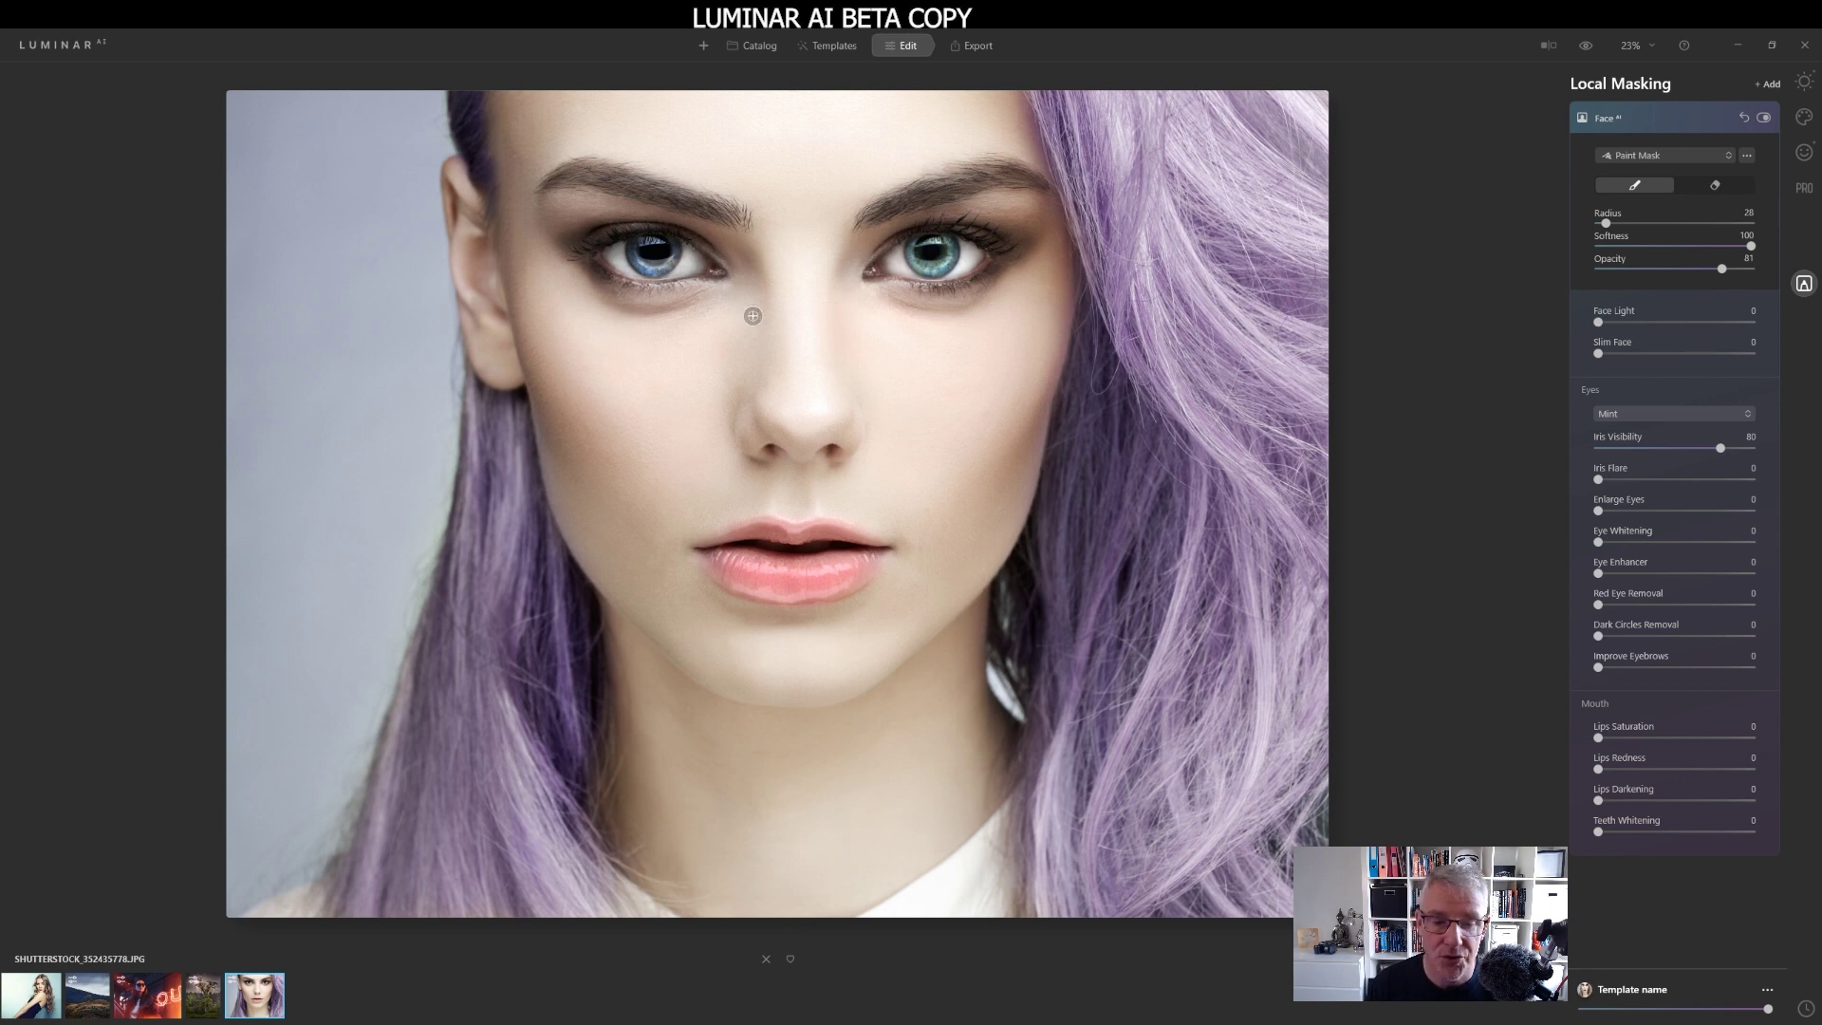
mouse_move(668, 245)
left_mouse_down()
mouse_move(639, 269)
mouse_move(628, 249)
mouse_move(677, 254)
mouse_move(656, 264)
left_mouse_up()
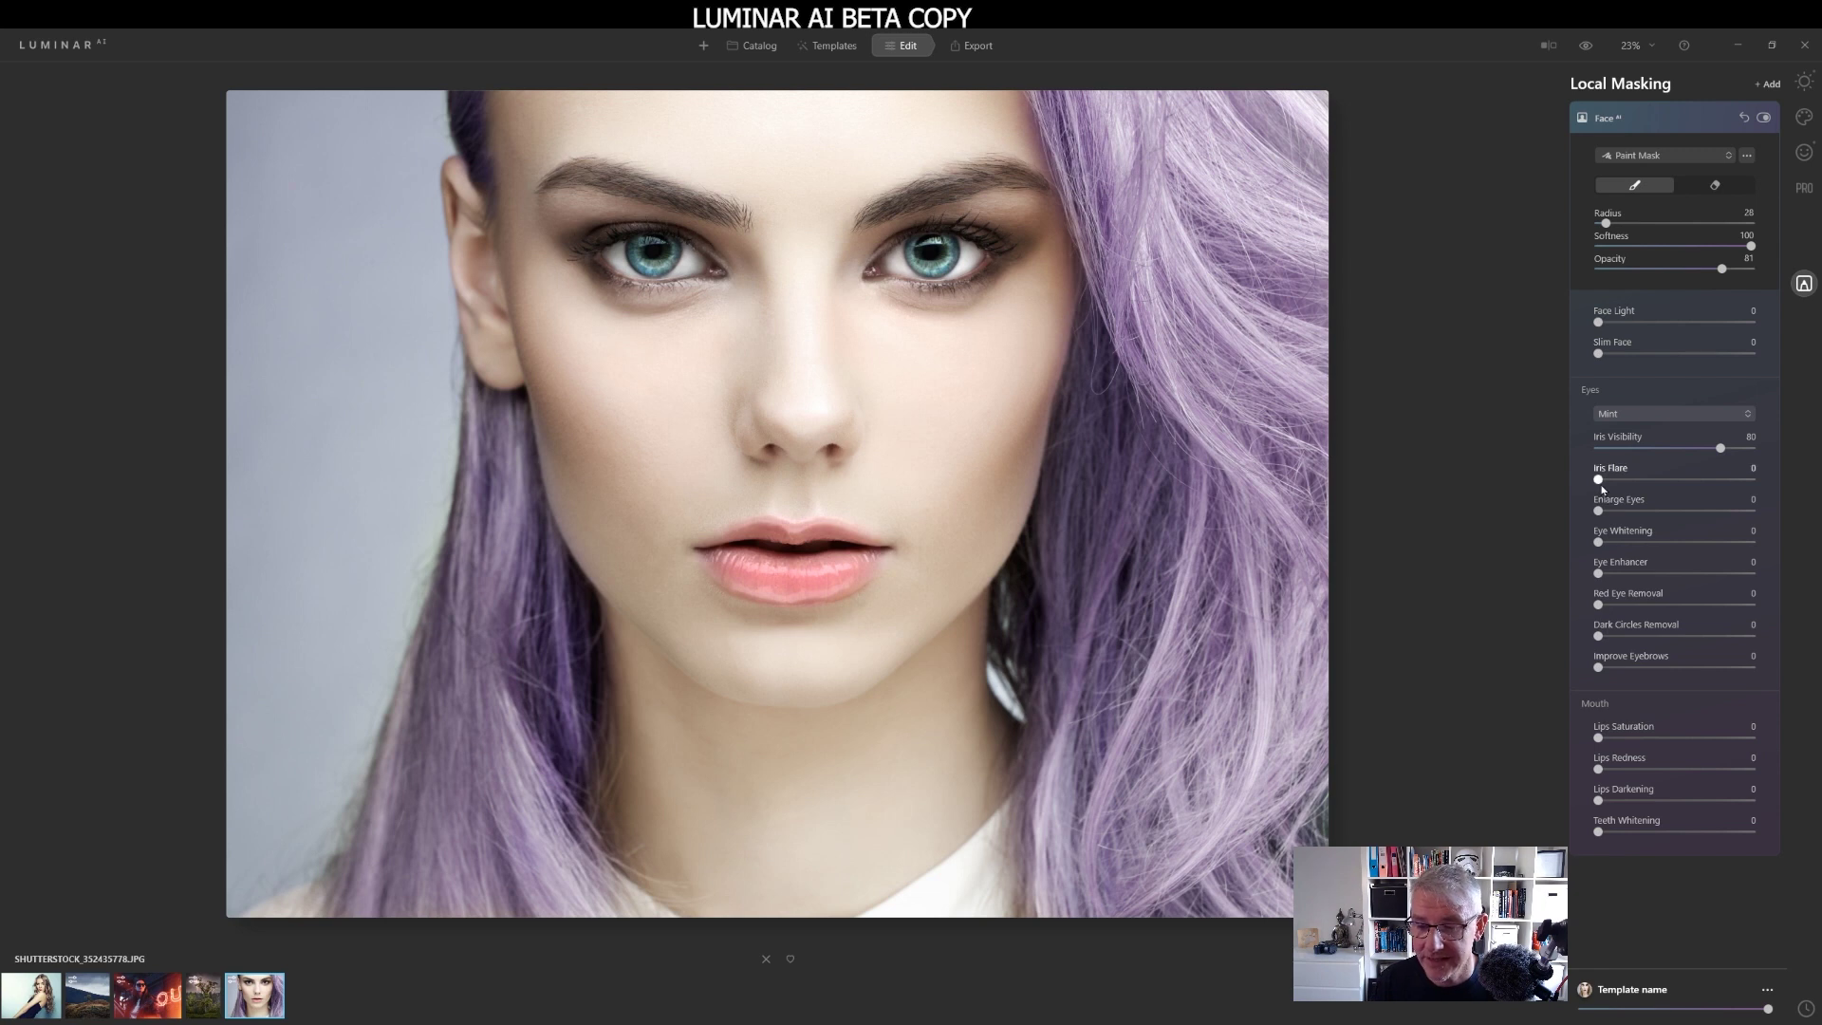
Set Iris Flare to 62, close the Face AI settings, and compare the portrait with the original photo.
left_click_drag(1597, 481, 1692, 479)
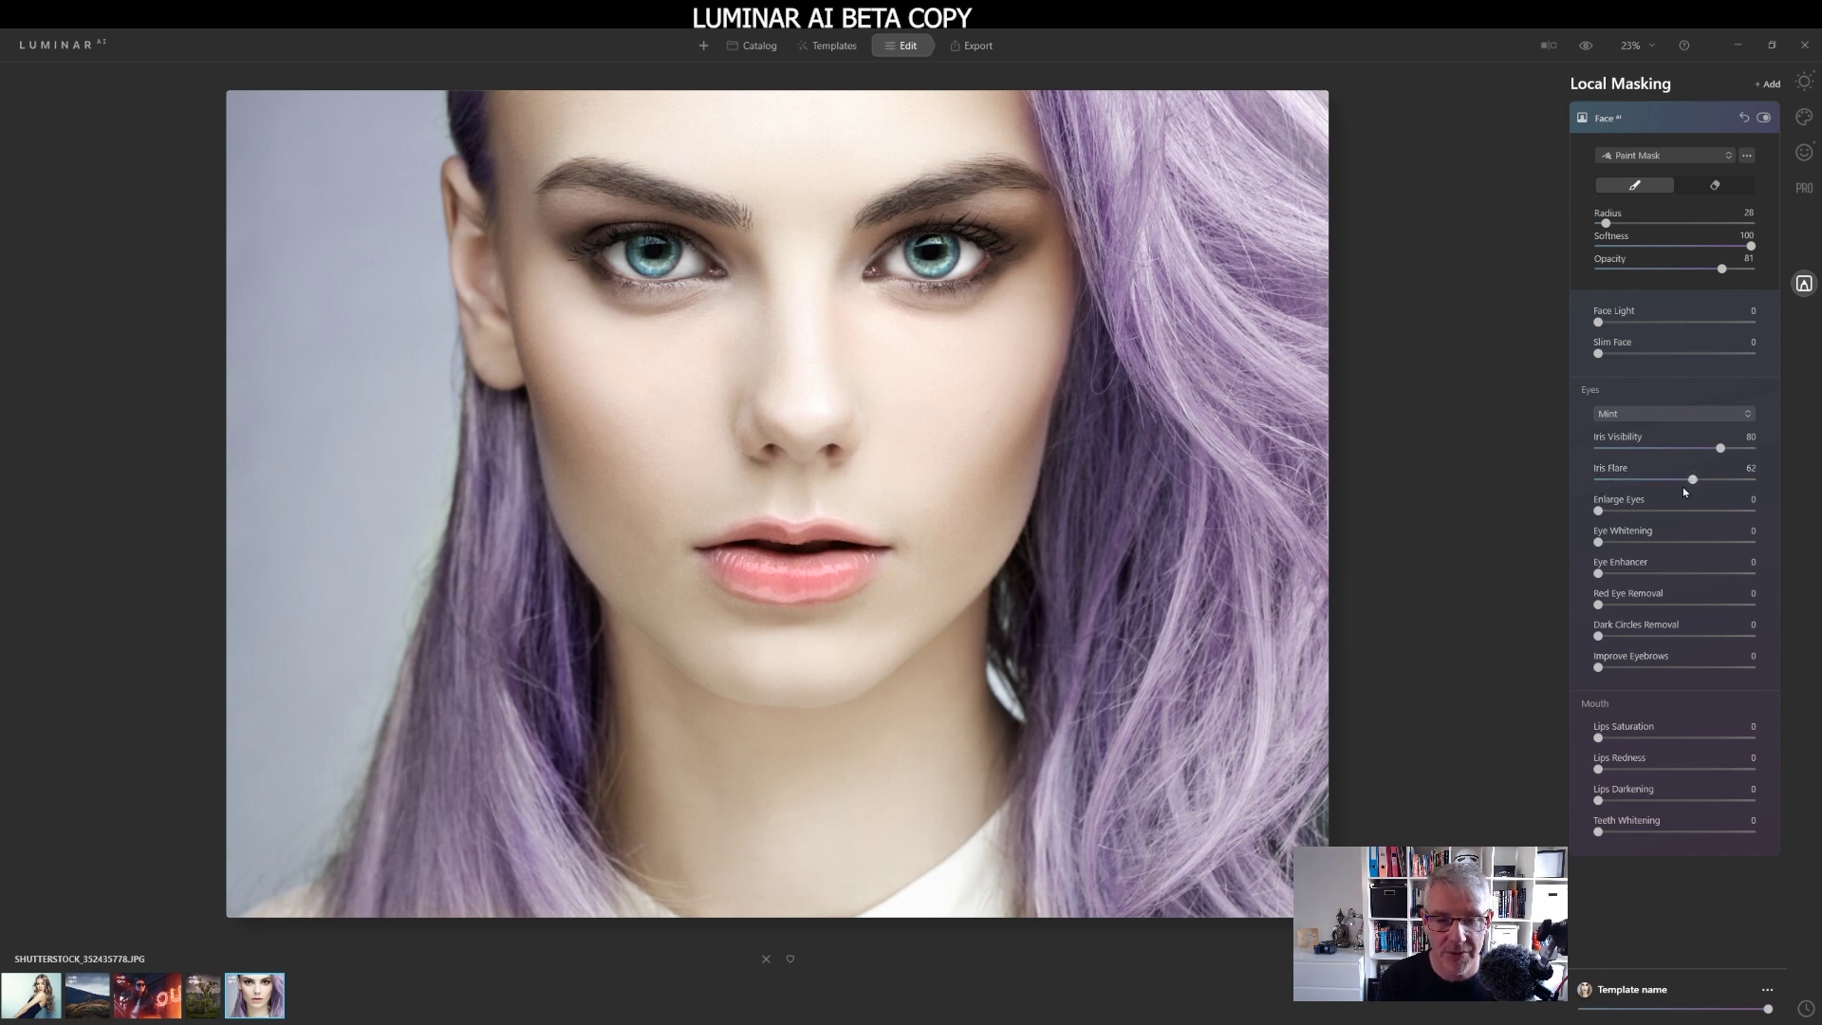
left_click(1681, 124)
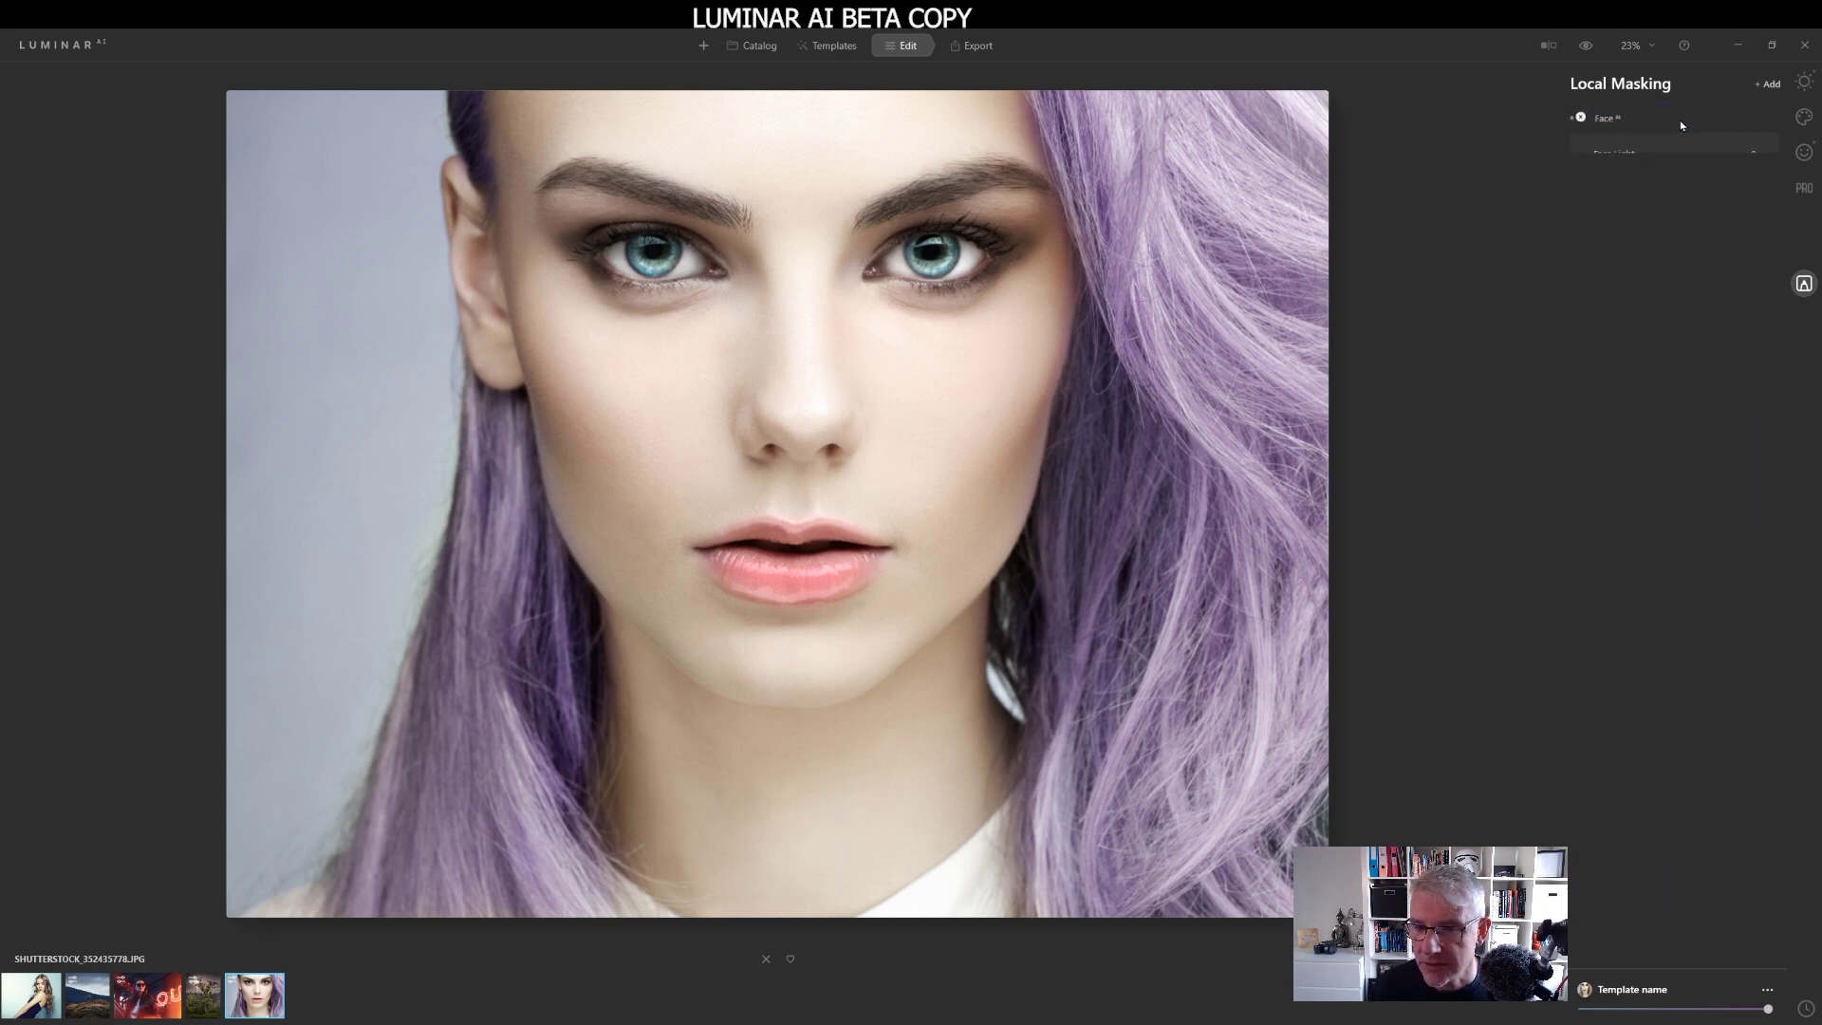
left_click(1586, 45)
left_click(1586, 46)
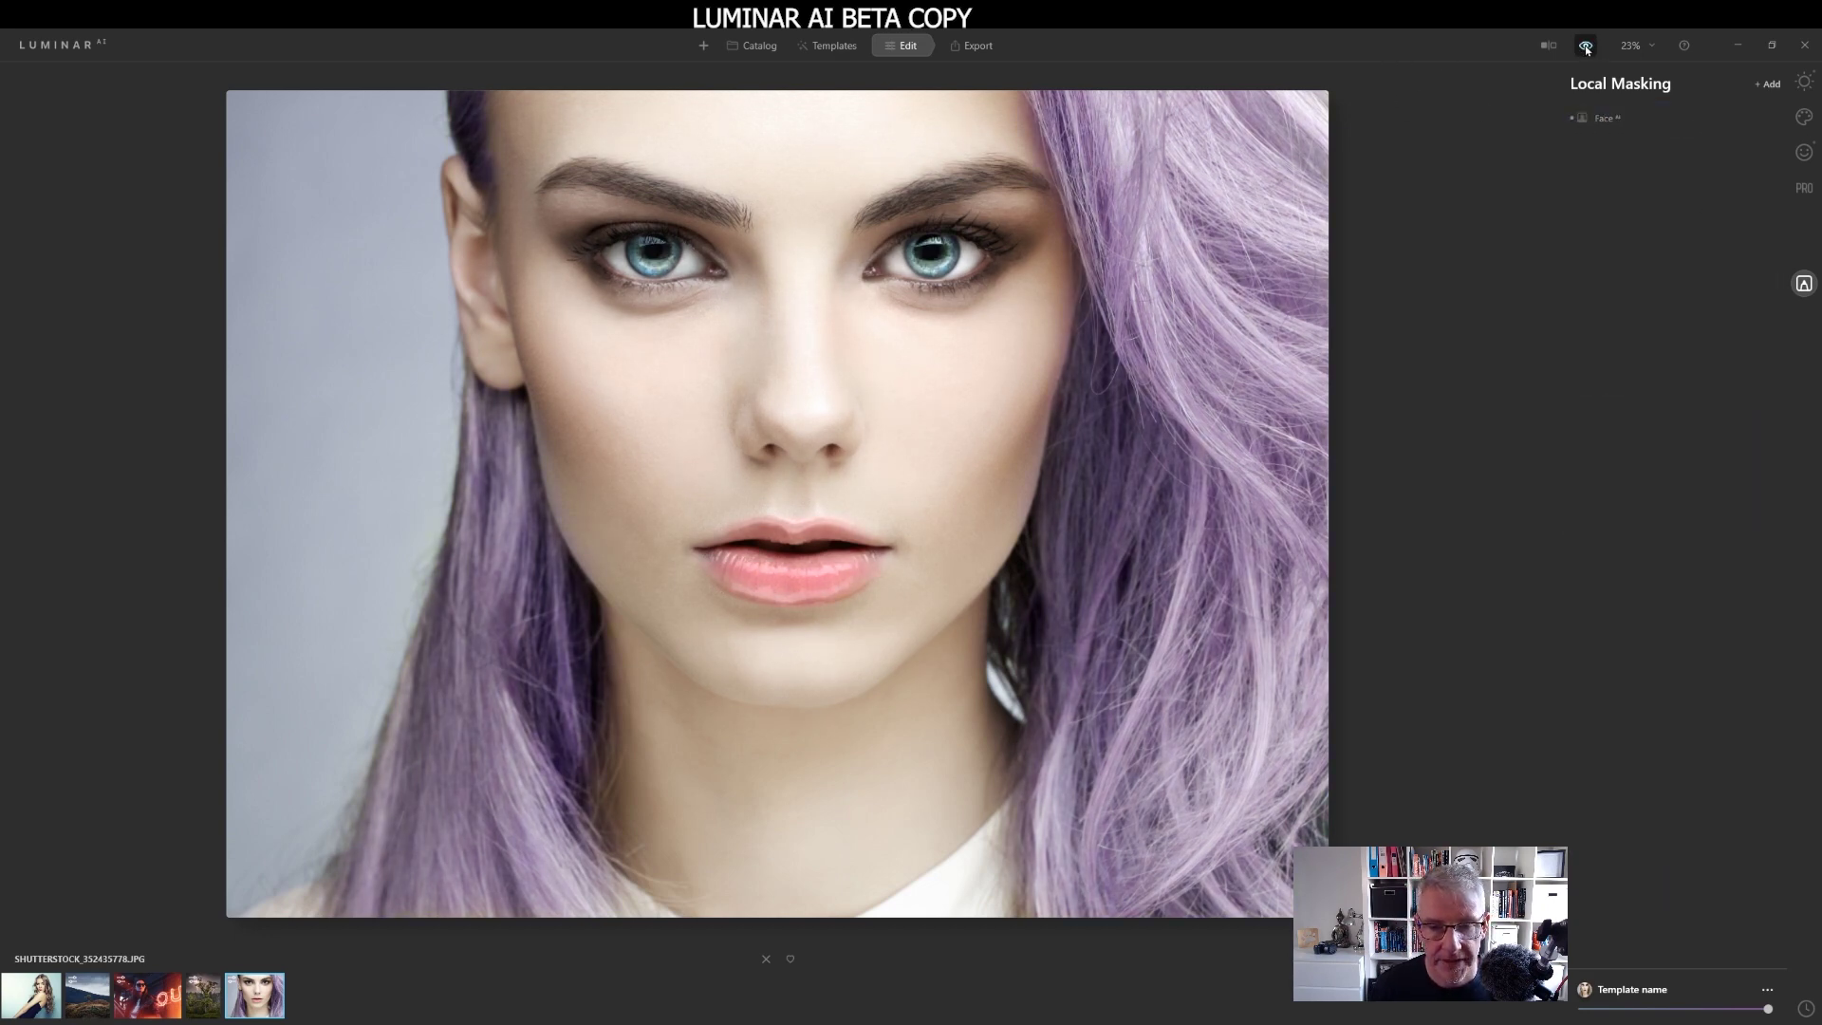
left_click(1585, 45)
left_click(1585, 46)
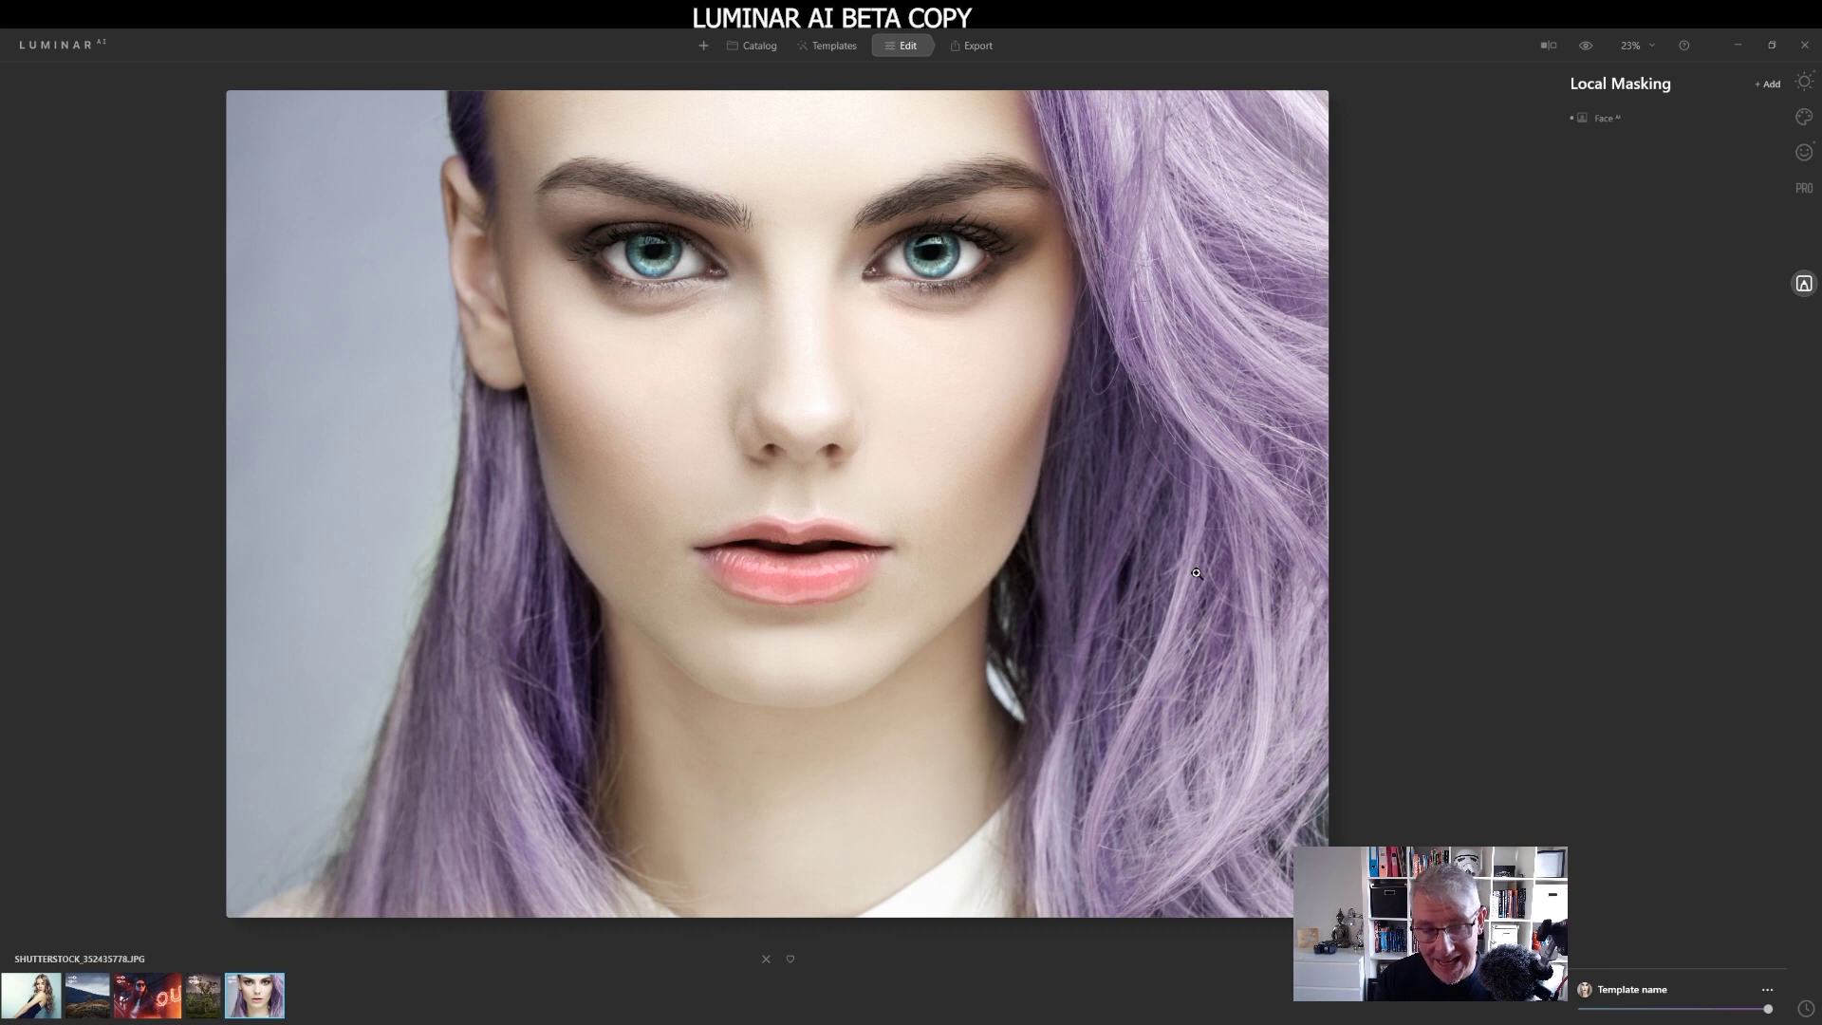
Add a Texture adjustment in Local Masking and load the BG 1 image from the BACKGROUNDS folder.
mouse_move(1591, 131)
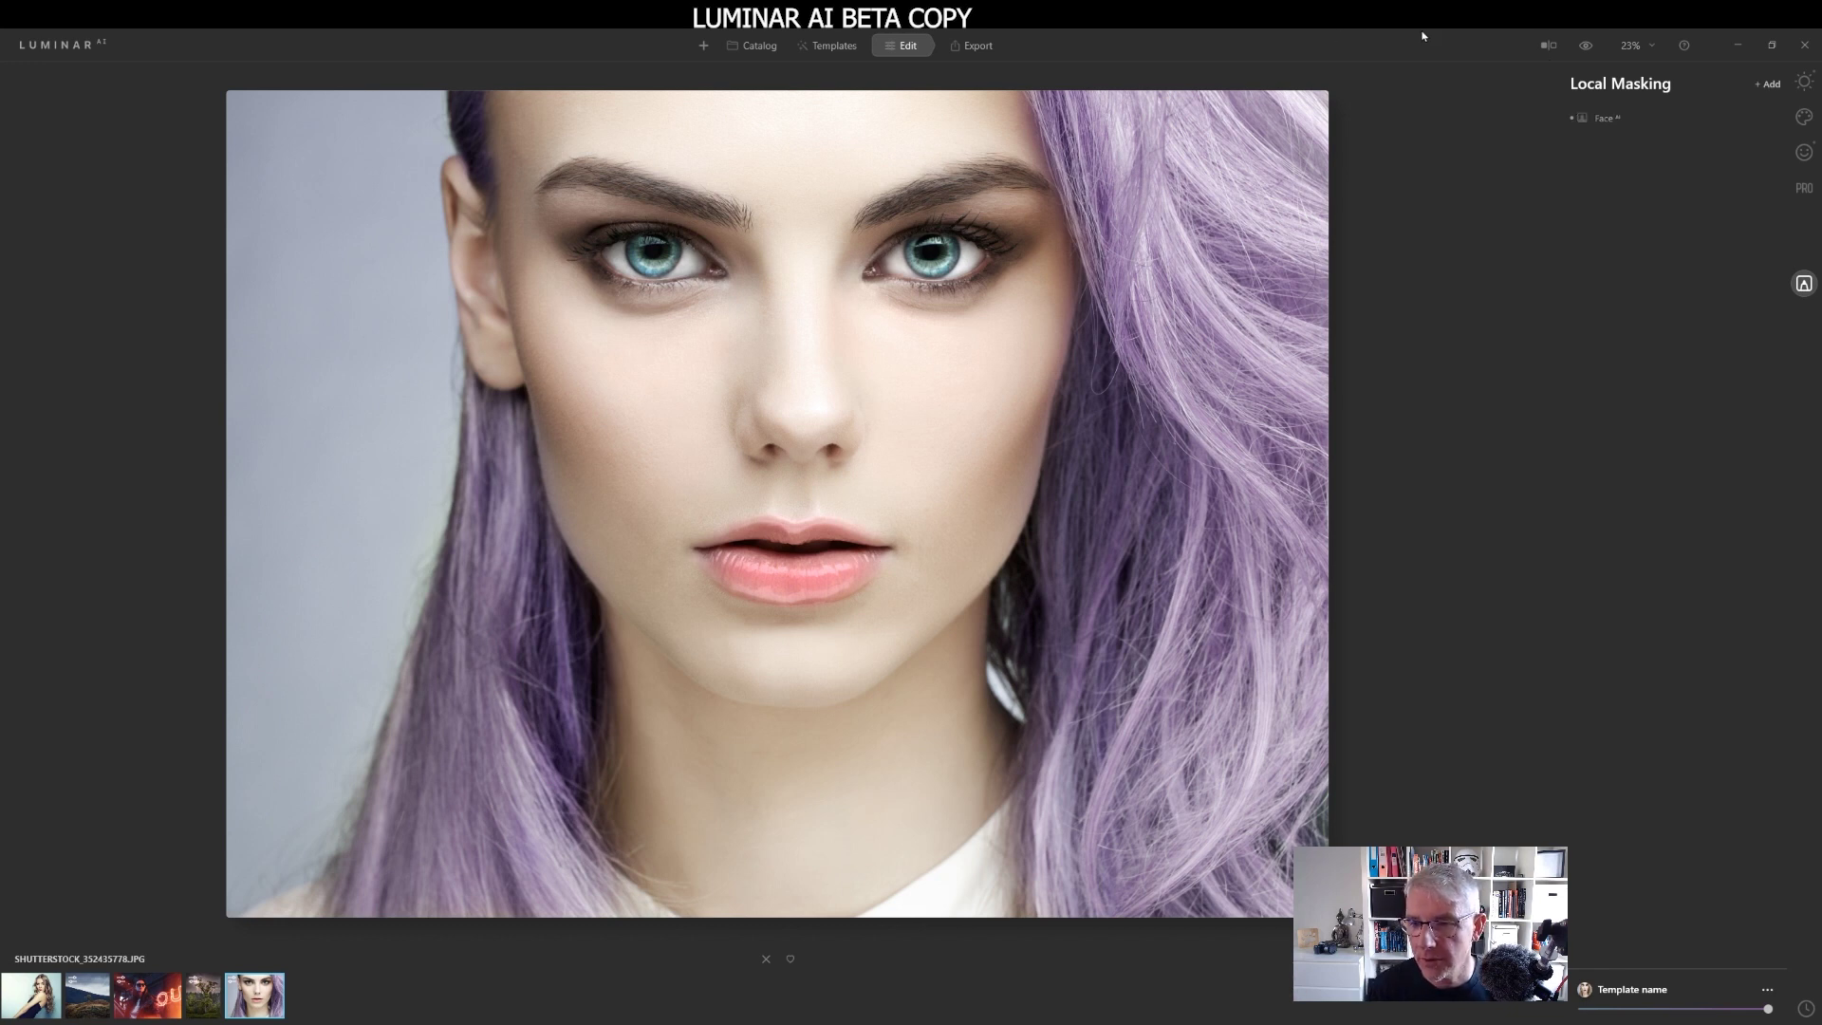
left_click(1767, 86)
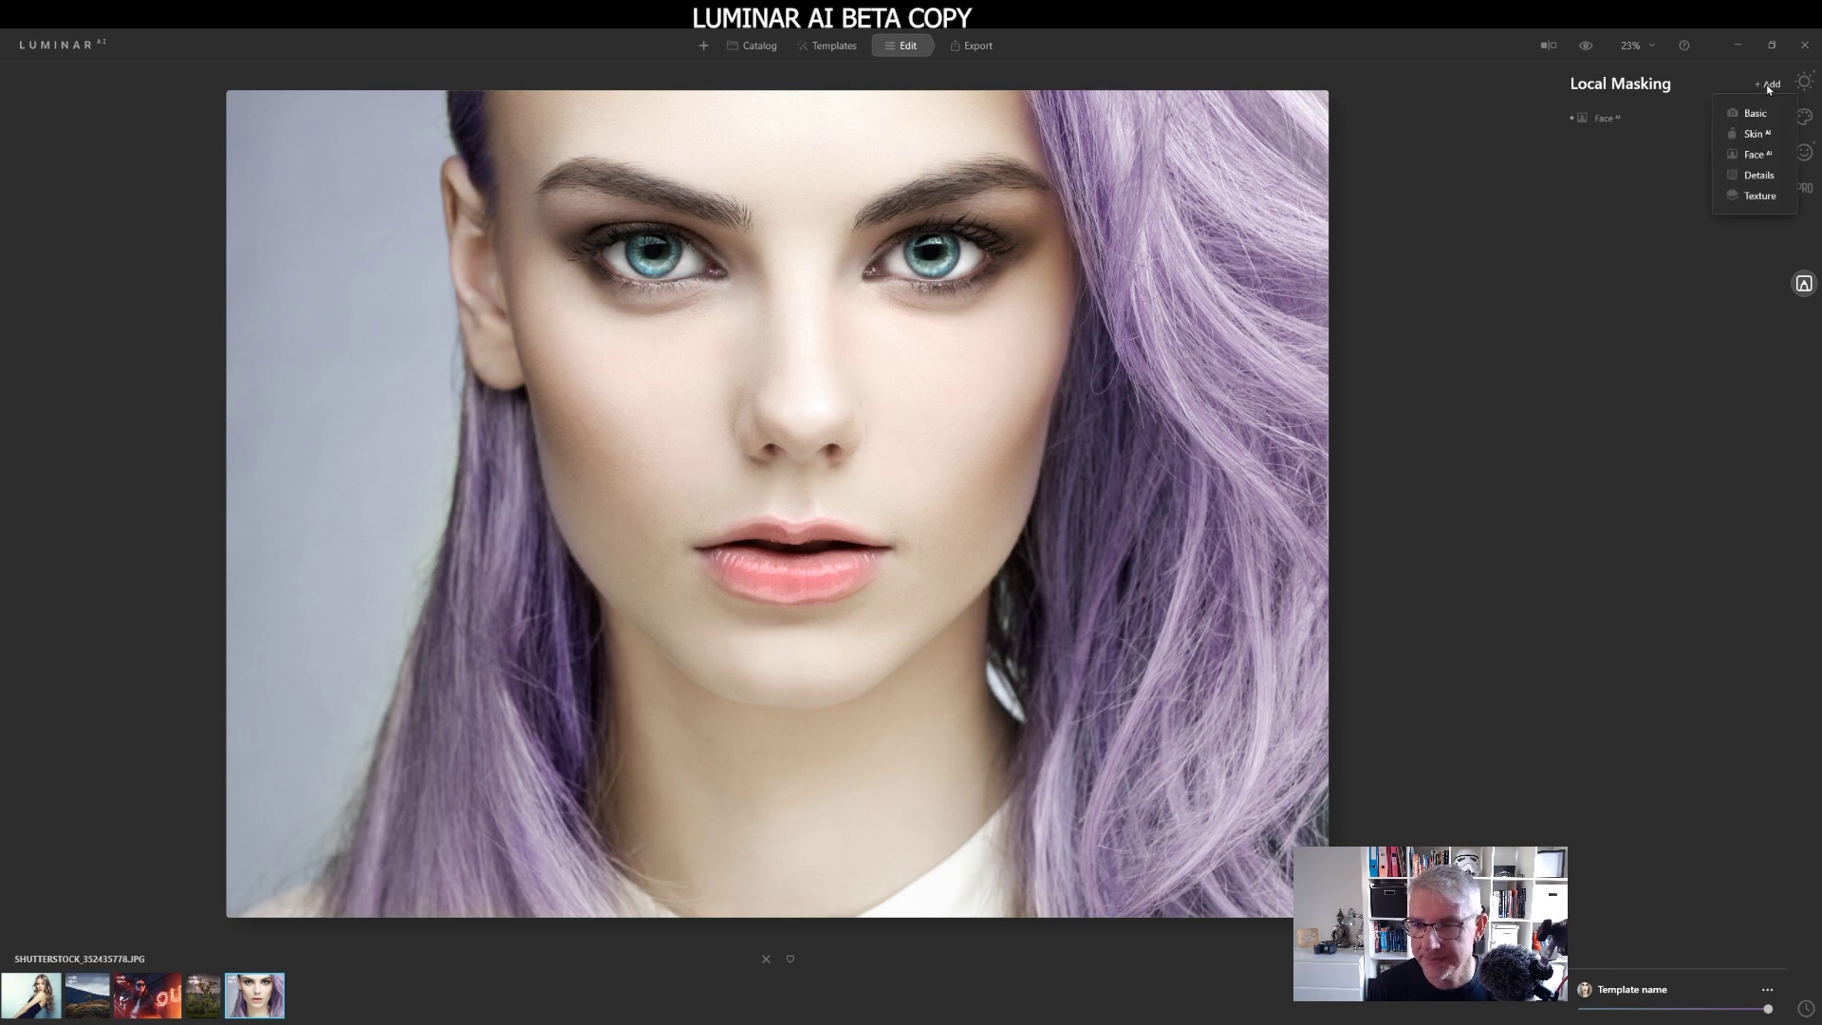
left_click(1764, 197)
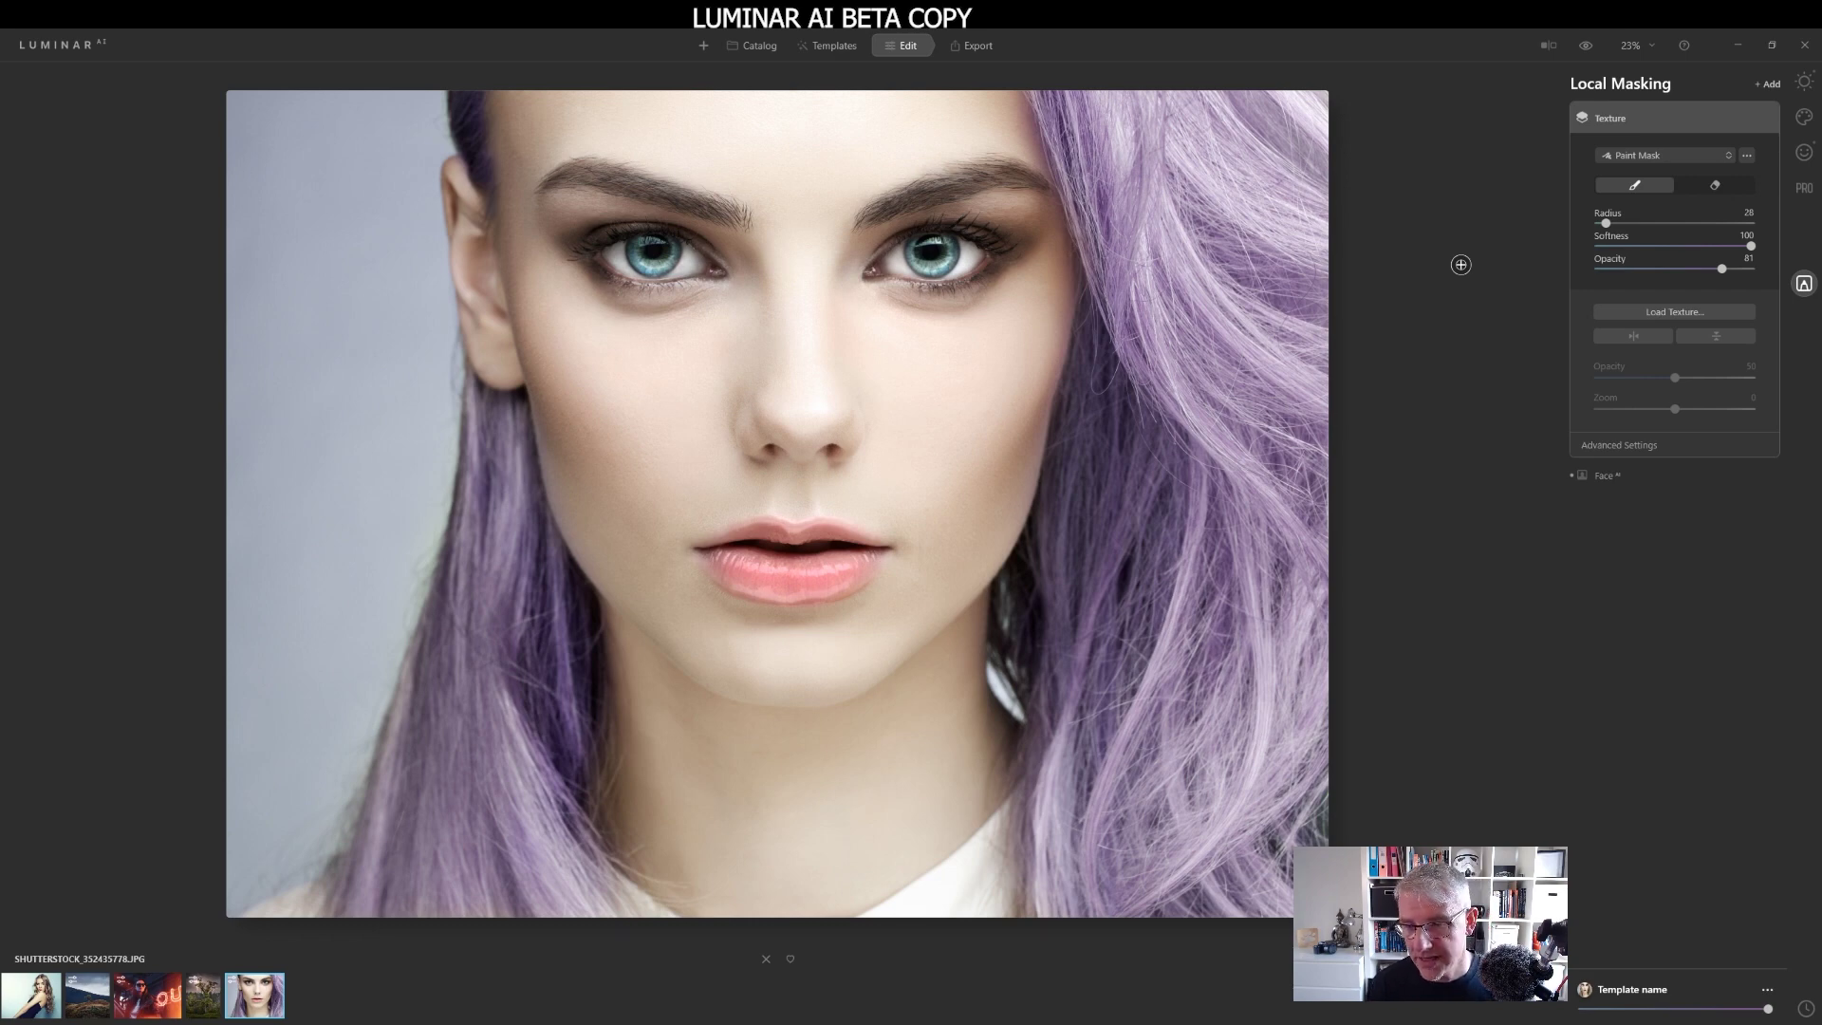
left_click(1712, 311)
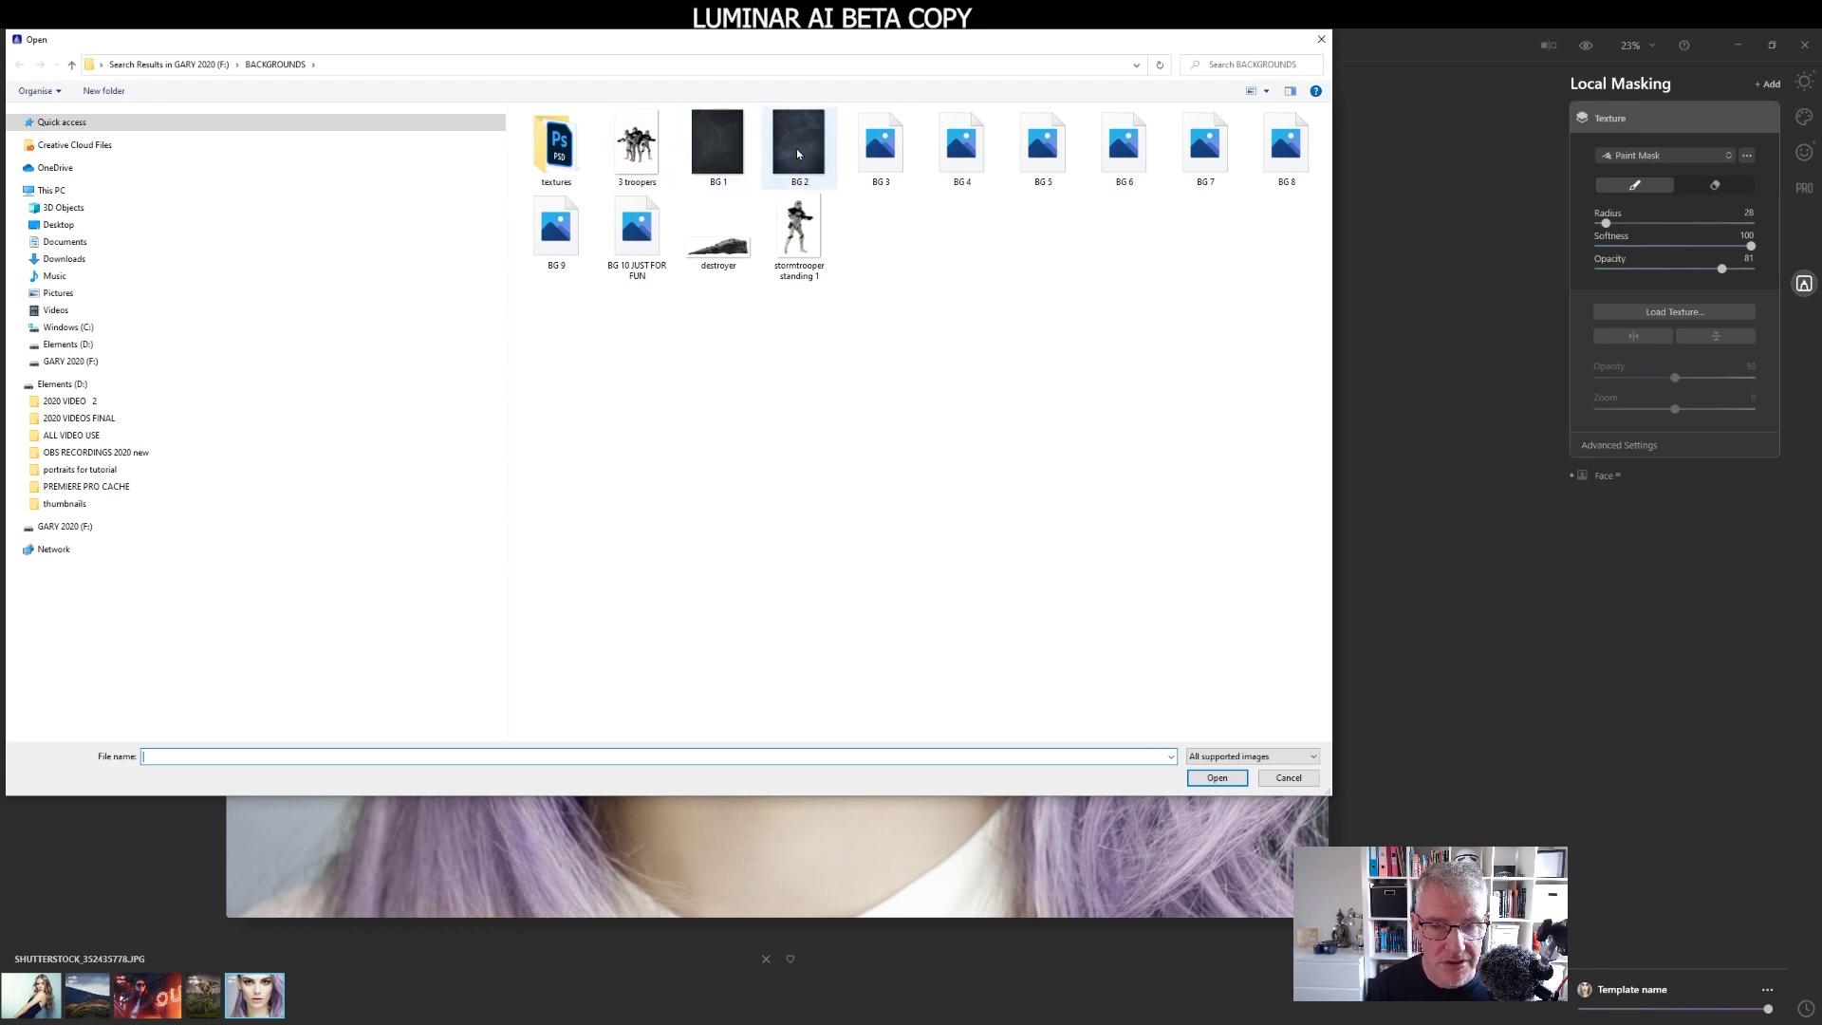
left_click(735, 150)
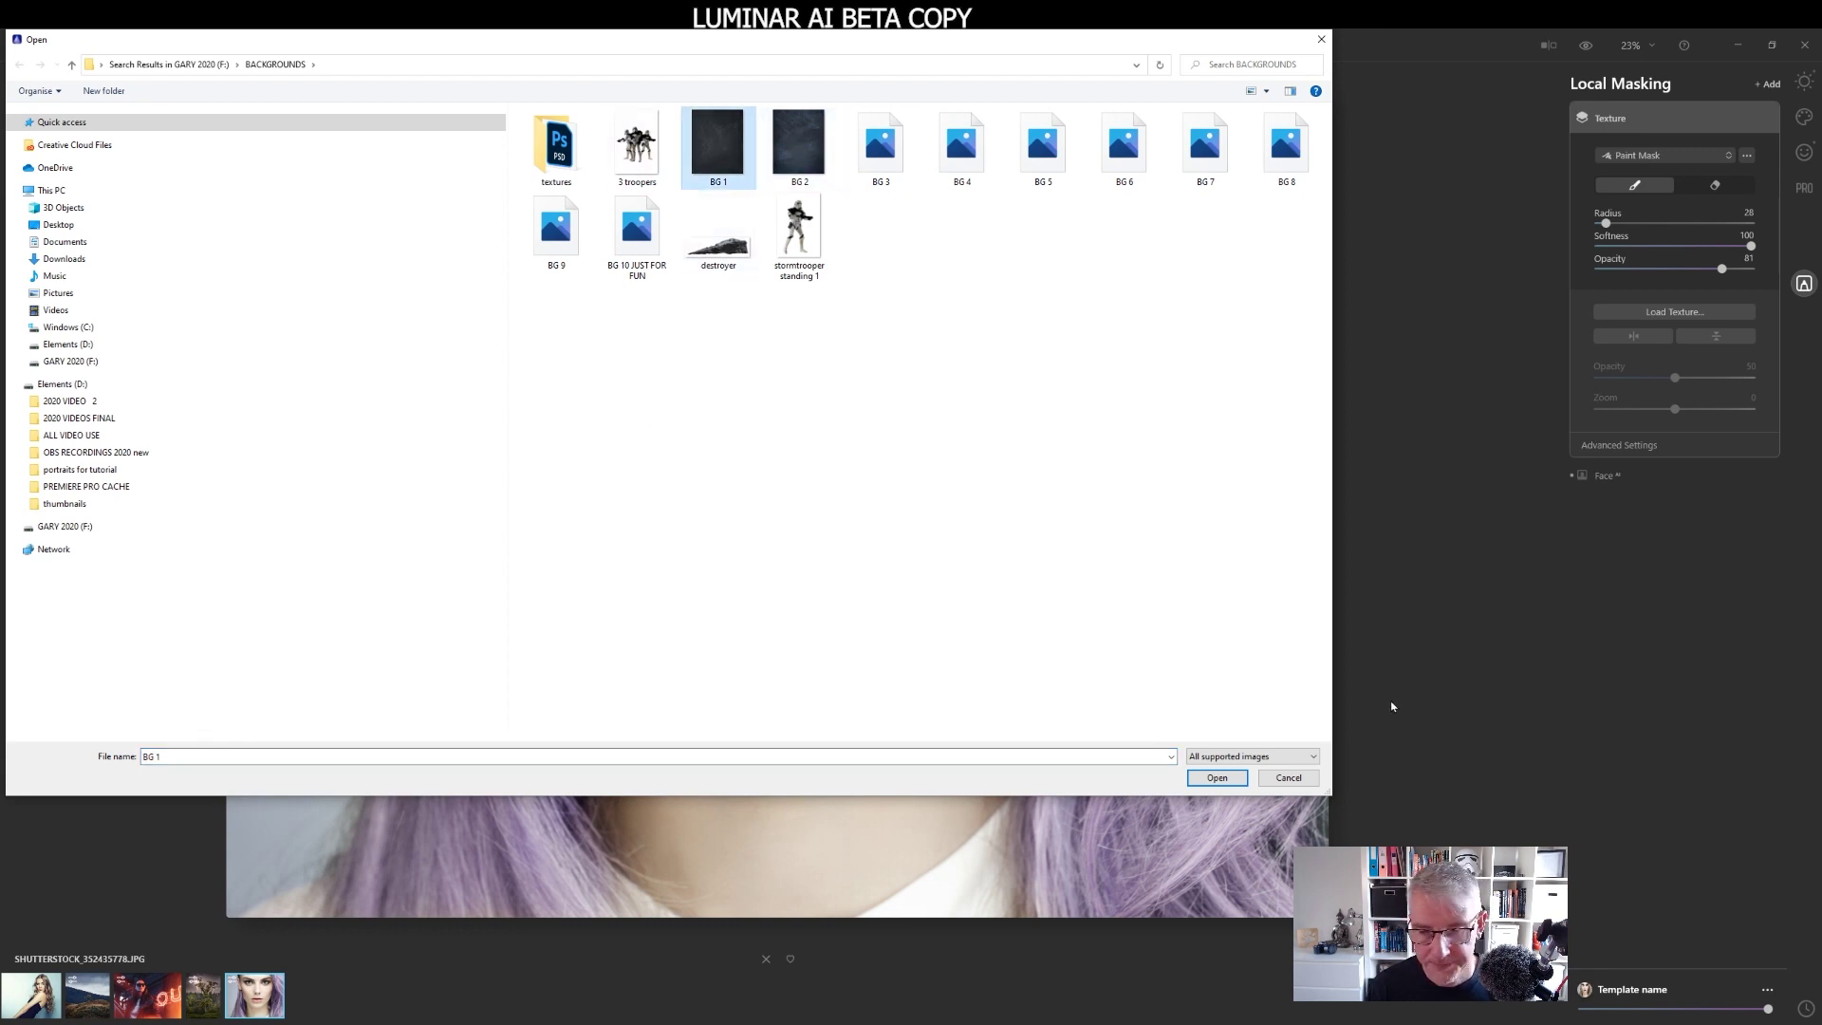
left_click(1222, 778)
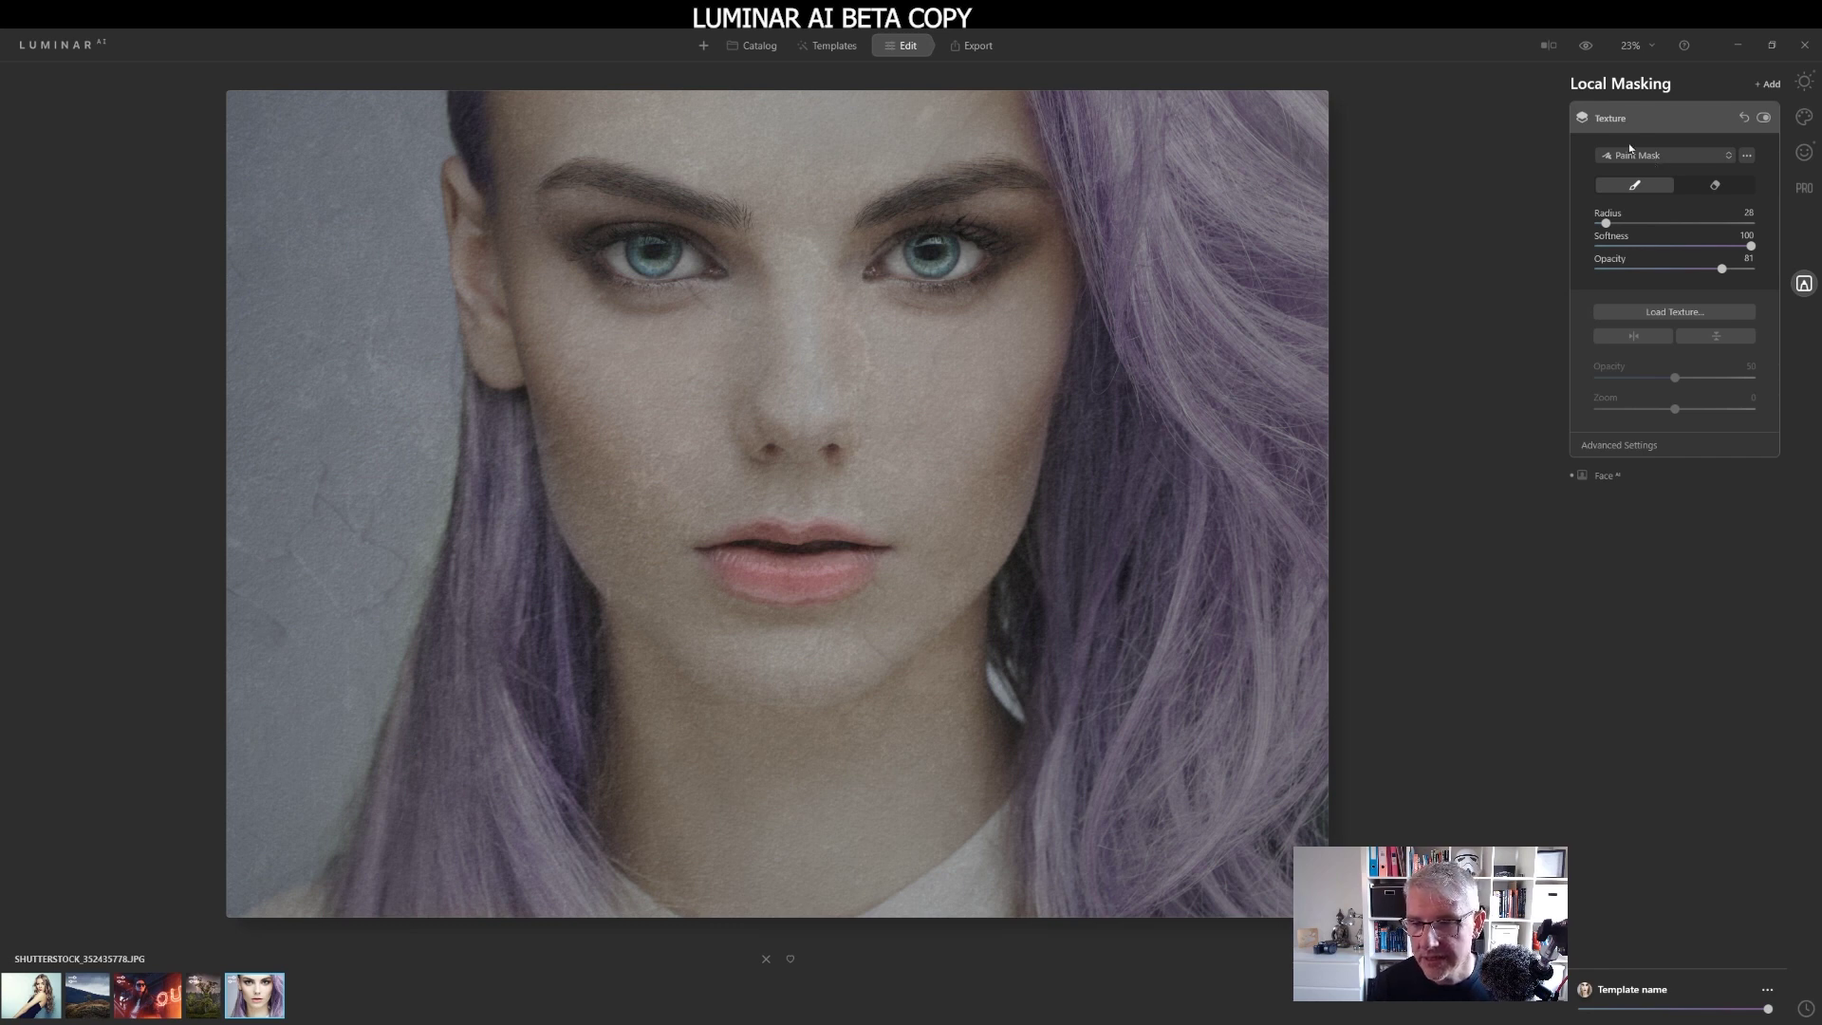
Enlarge the mask brush to radius 172, try painting the texture onto the background at opacity 10, and undo the stroke.
left_click(1636, 187)
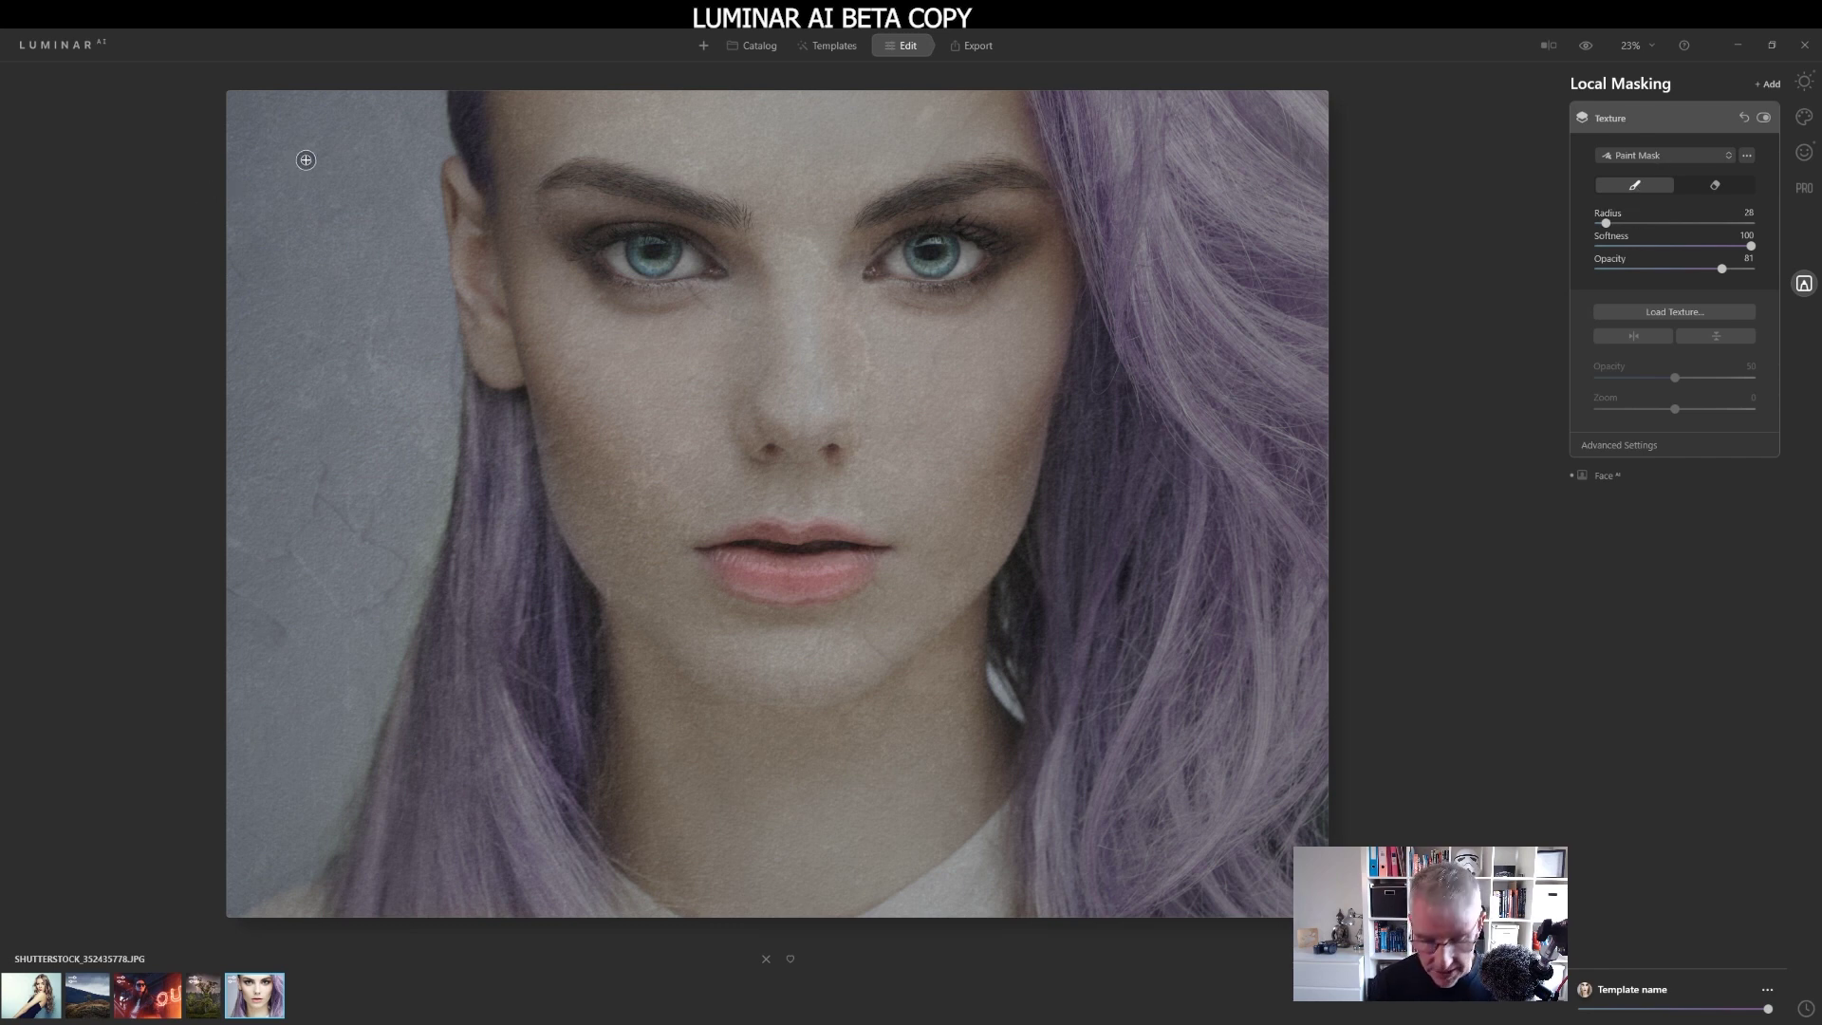
key("bracketright")
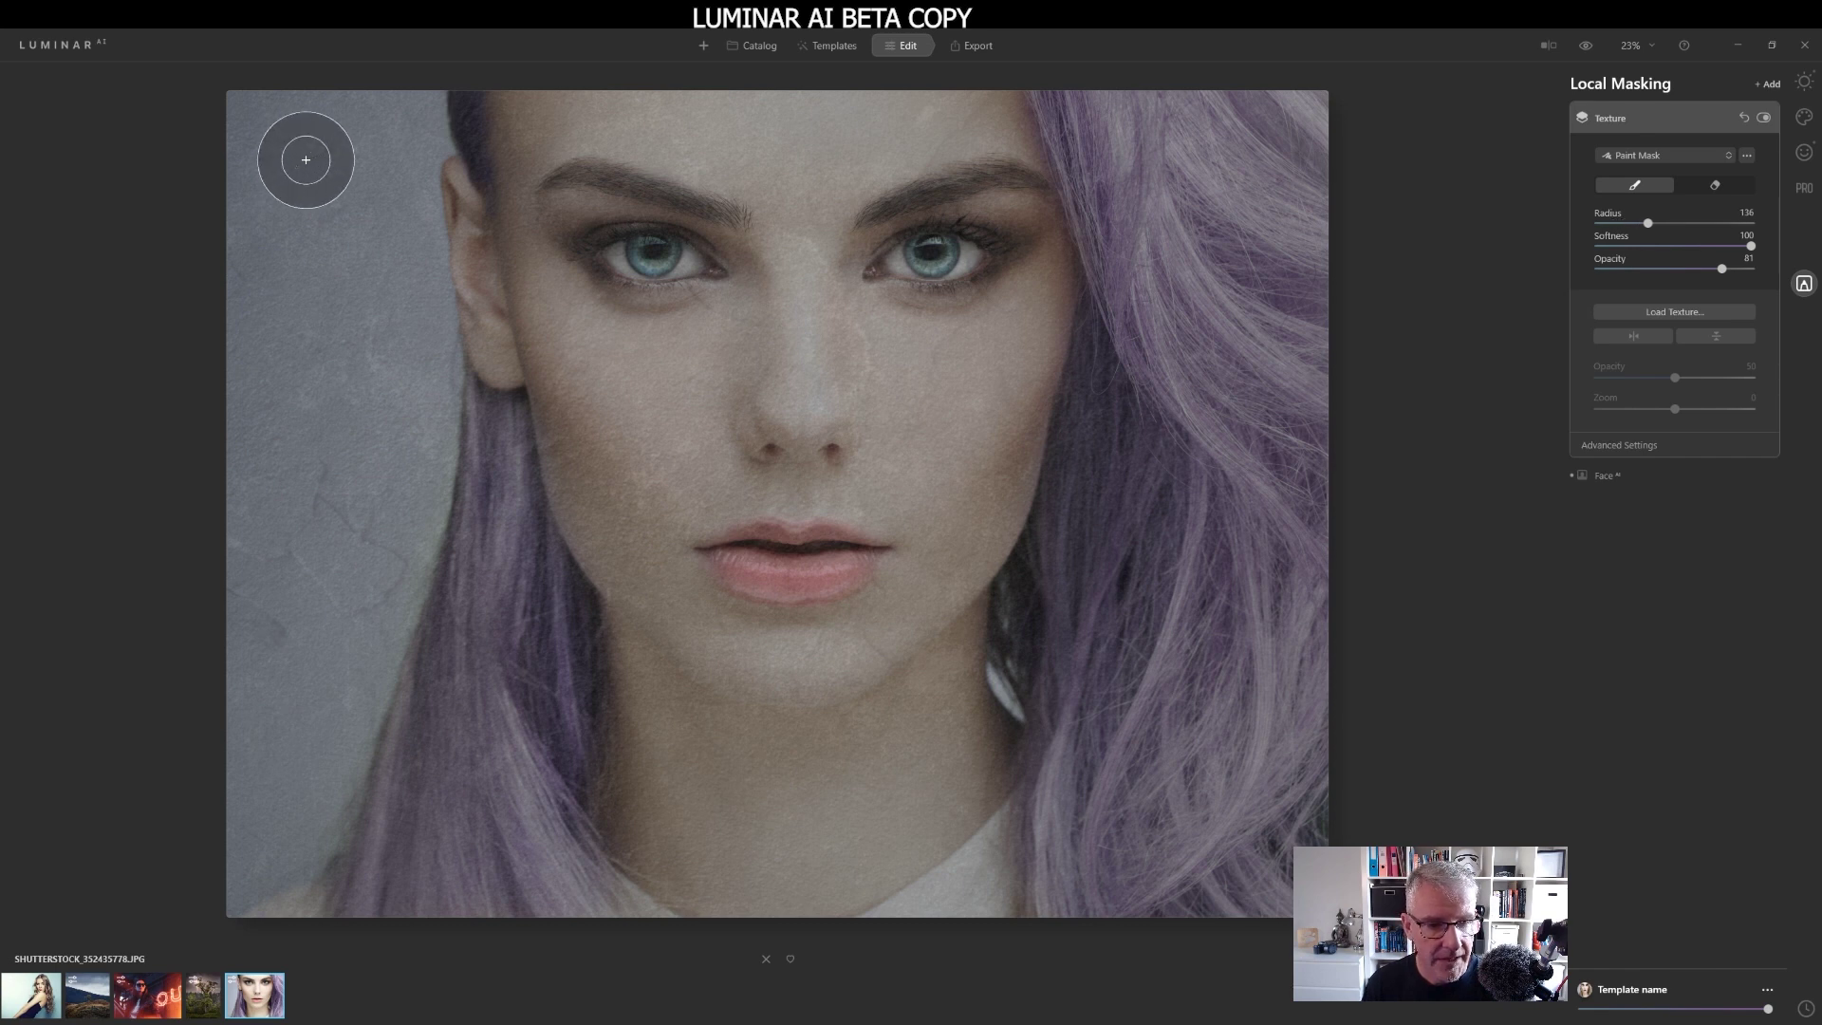
key("bracketright")
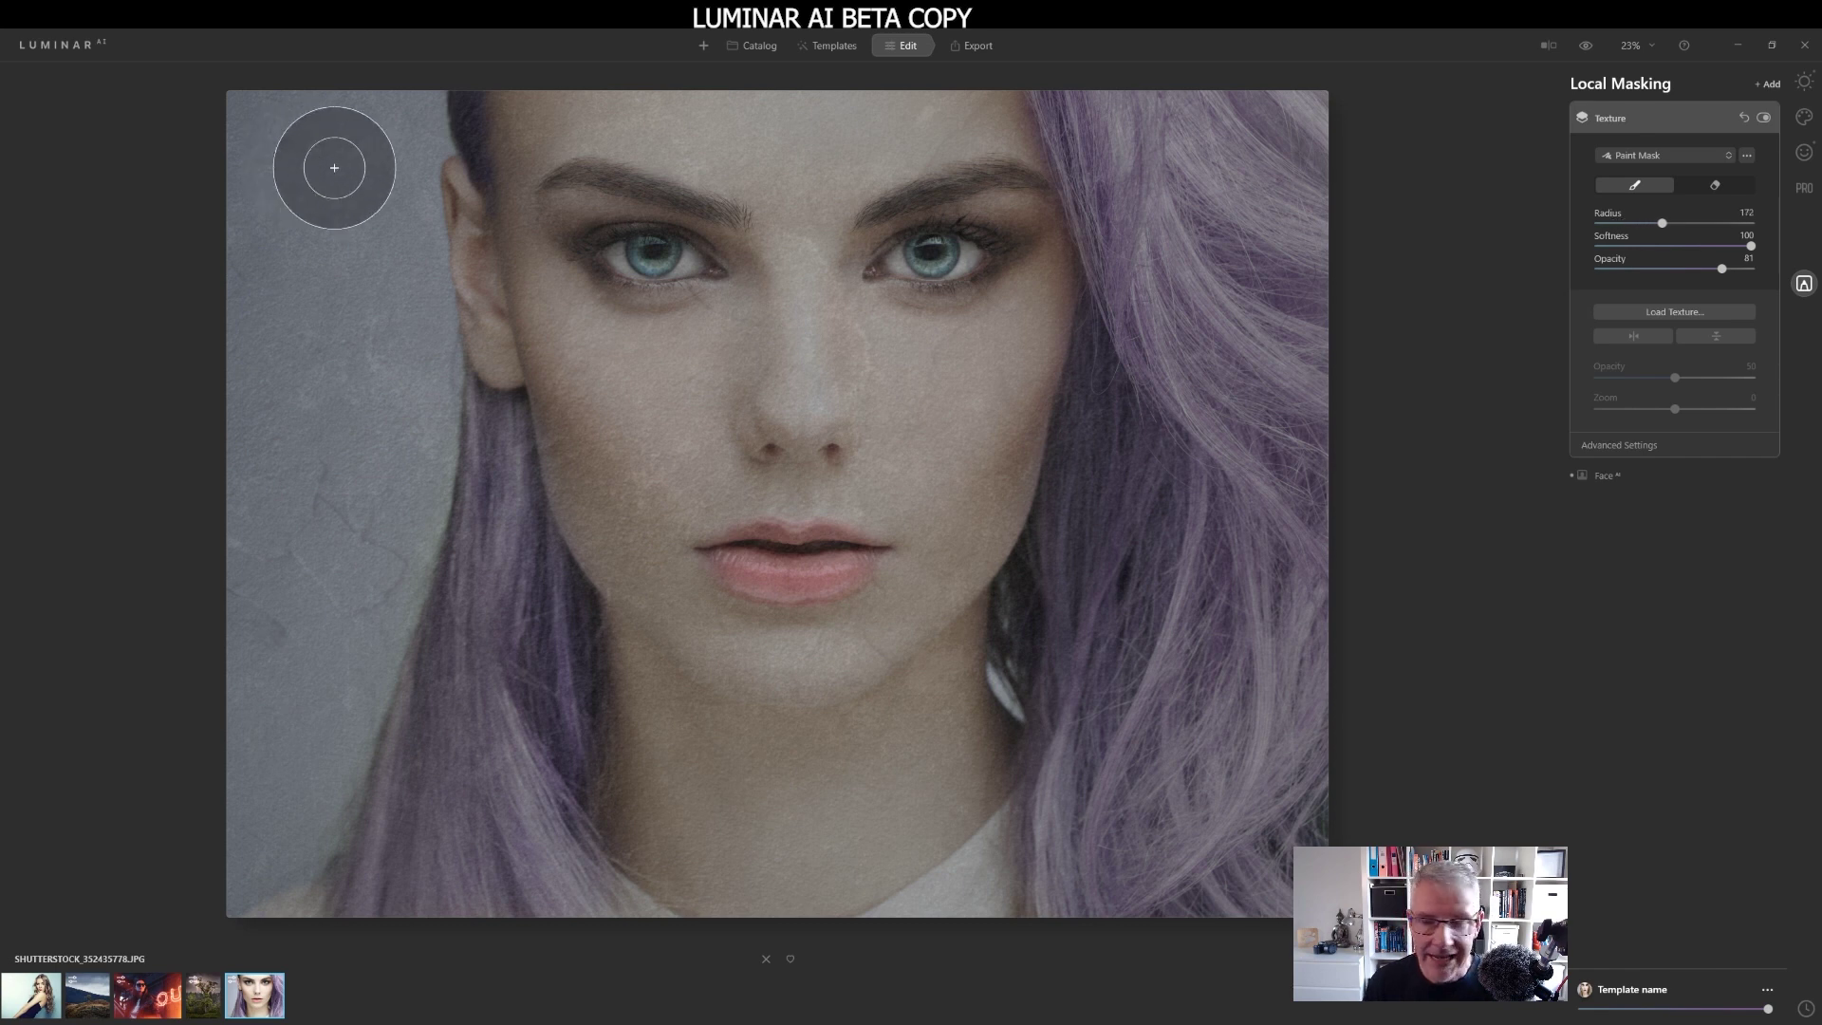
left_click(1613, 268)
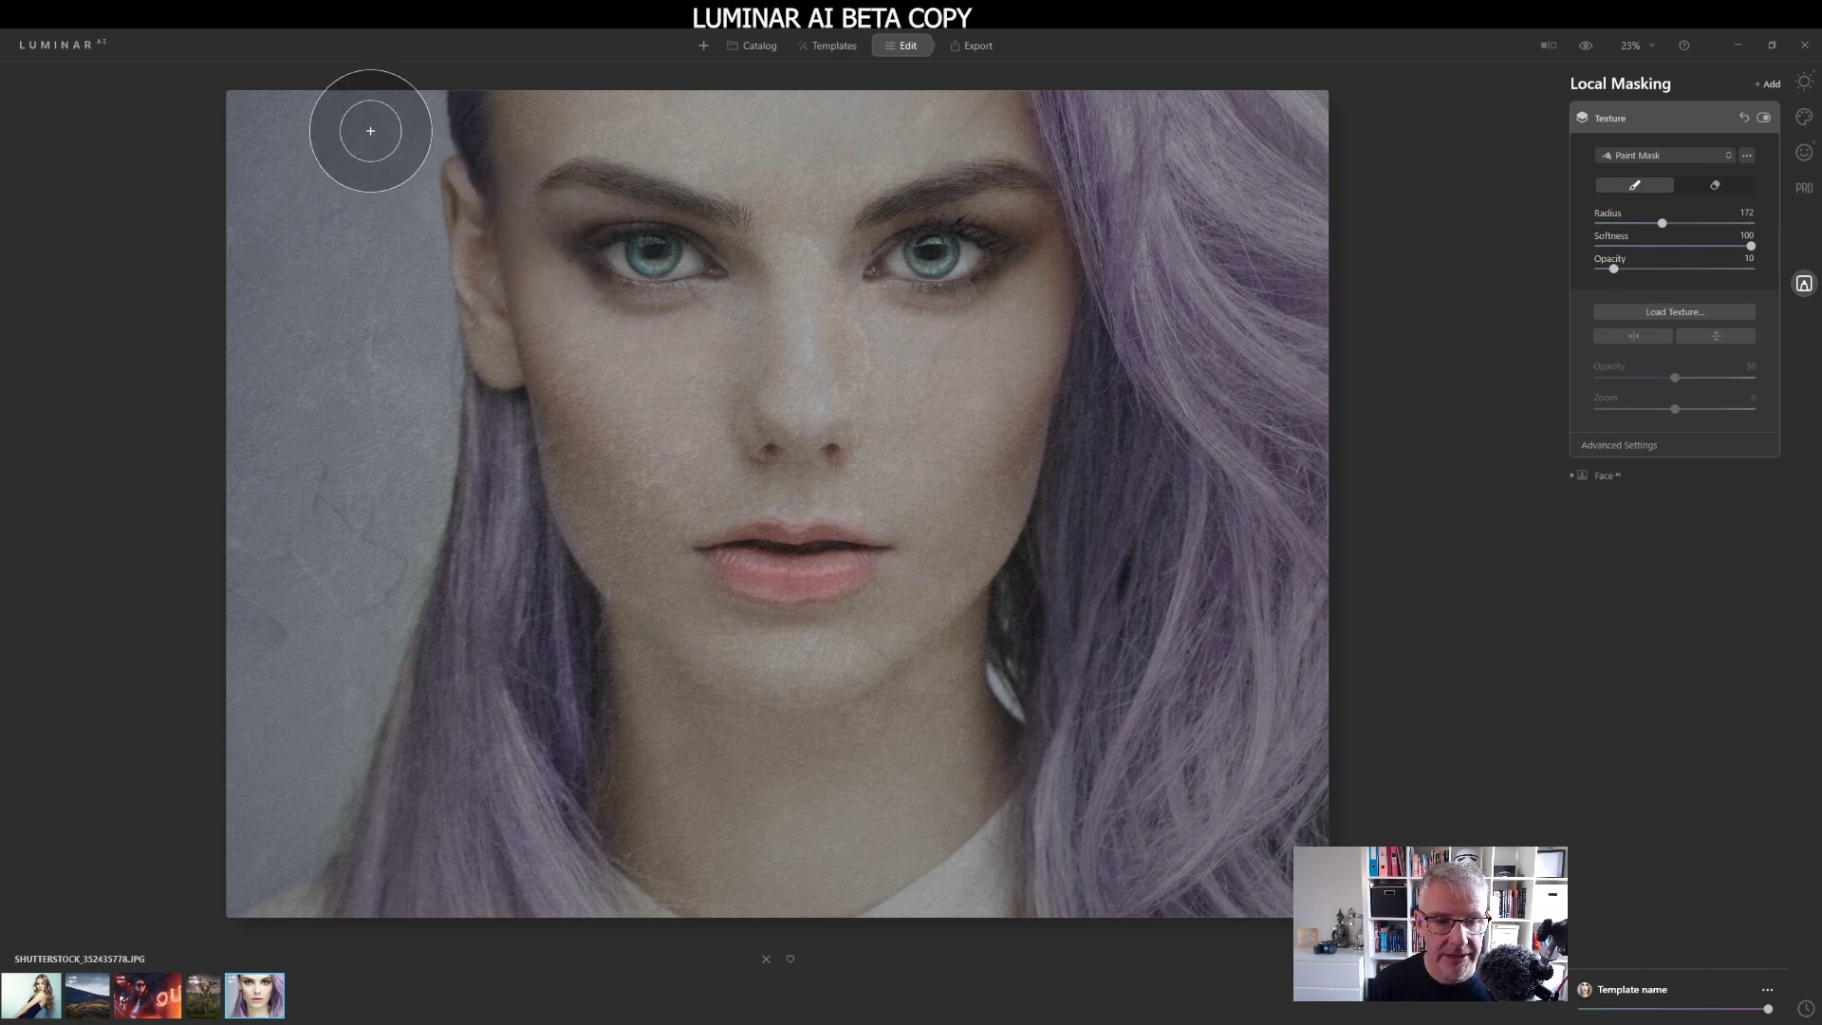
mouse_move(370, 89)
left_mouse_down()
mouse_move(406, 136)
mouse_move(407, 476)
mouse_move(264, 849)
mouse_move(411, 491)
mouse_move(412, 107)
mouse_move(374, 77)
left_mouse_up()
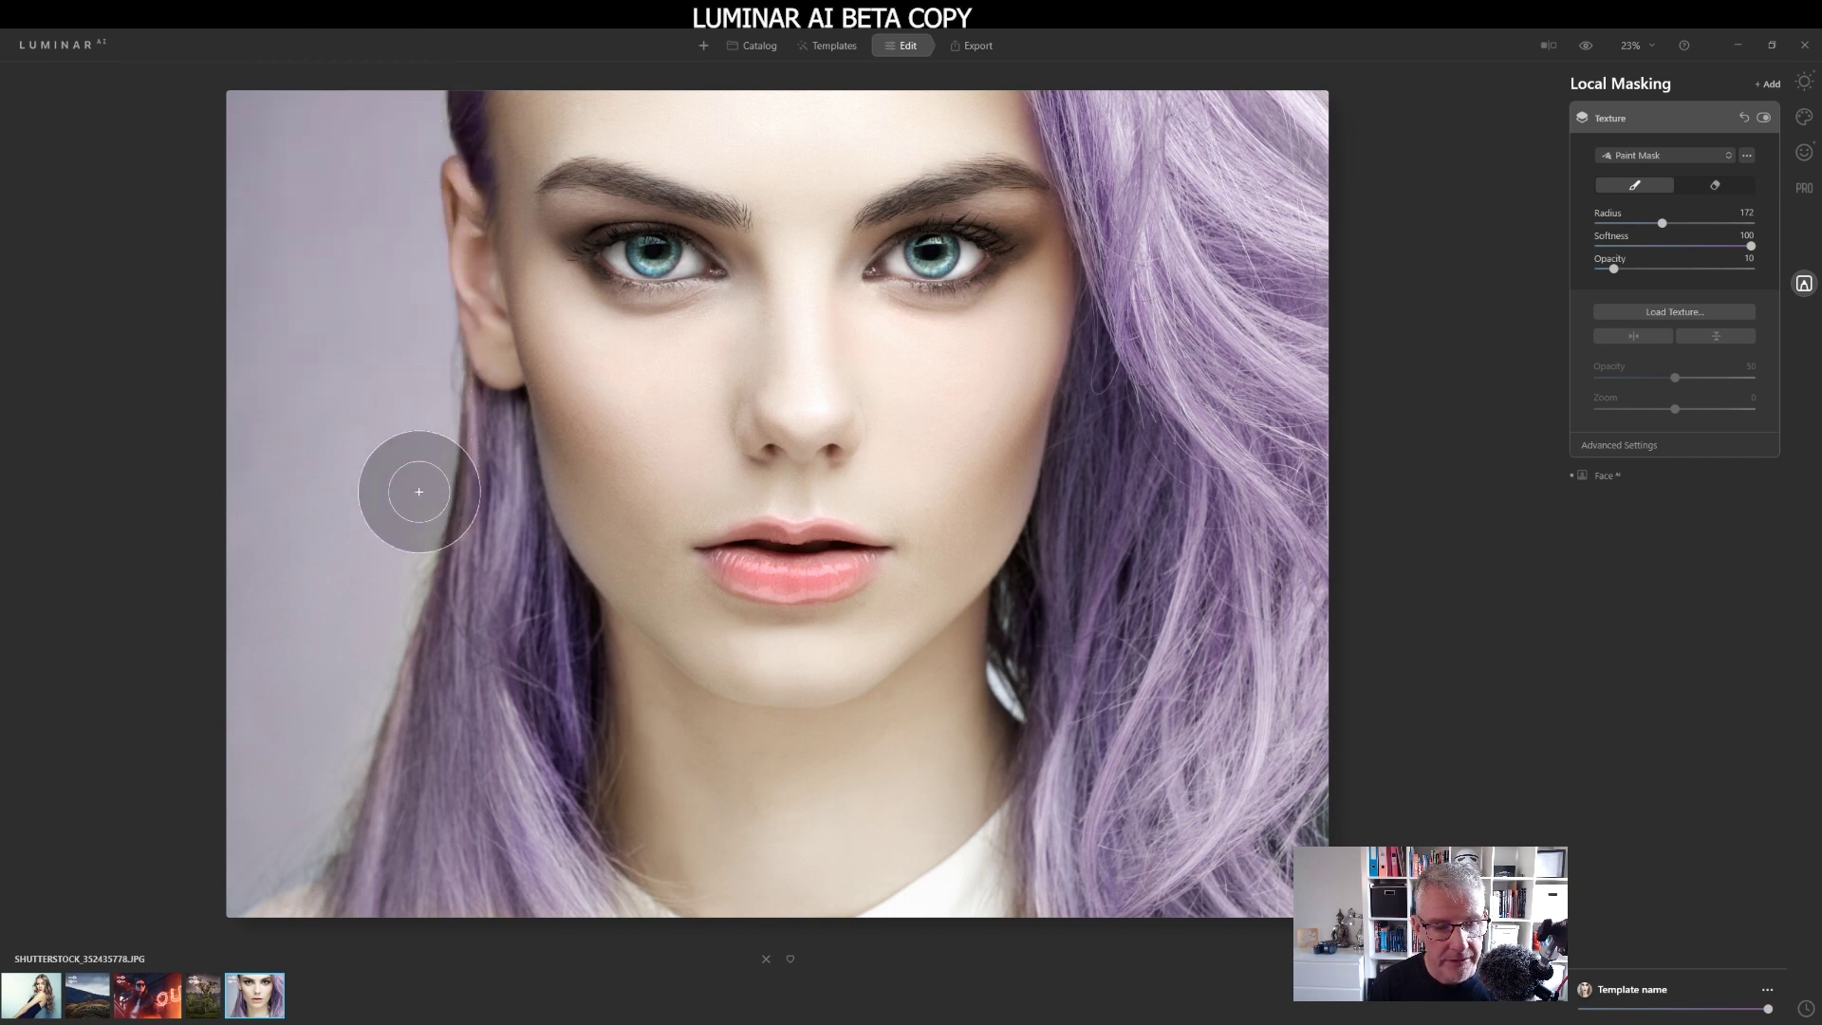
key("ctrl+z")
Build up the texture mask over the plain background beside the hair, using brush opacities of 18, 31 and 27.
left_click_drag(1613, 268, 1626, 269)
mouse_move(358, 114)
left_mouse_down()
mouse_move(358, 82)
mouse_move(390, 130)
mouse_move(407, 282)
mouse_move(386, 541)
mouse_move(338, 700)
mouse_move(237, 875)
mouse_move(325, 48)
mouse_move(188, 700)
left_mouse_up()
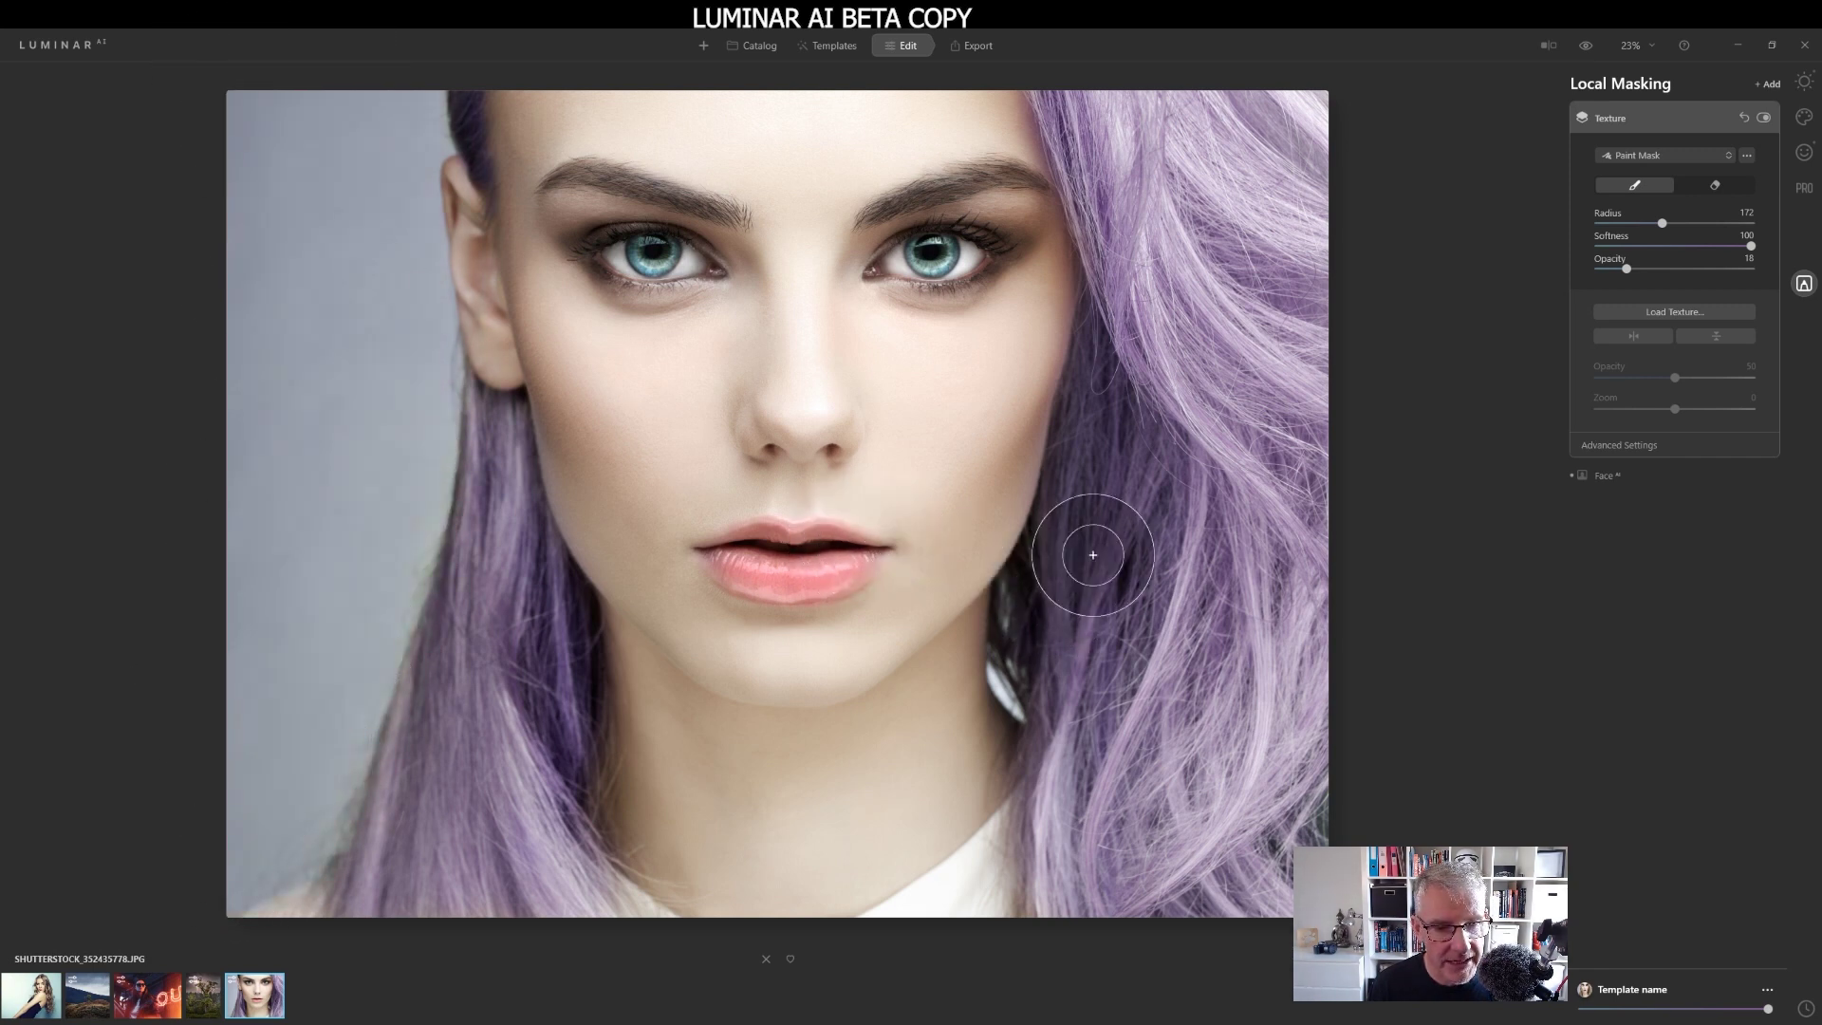
left_click(1646, 269)
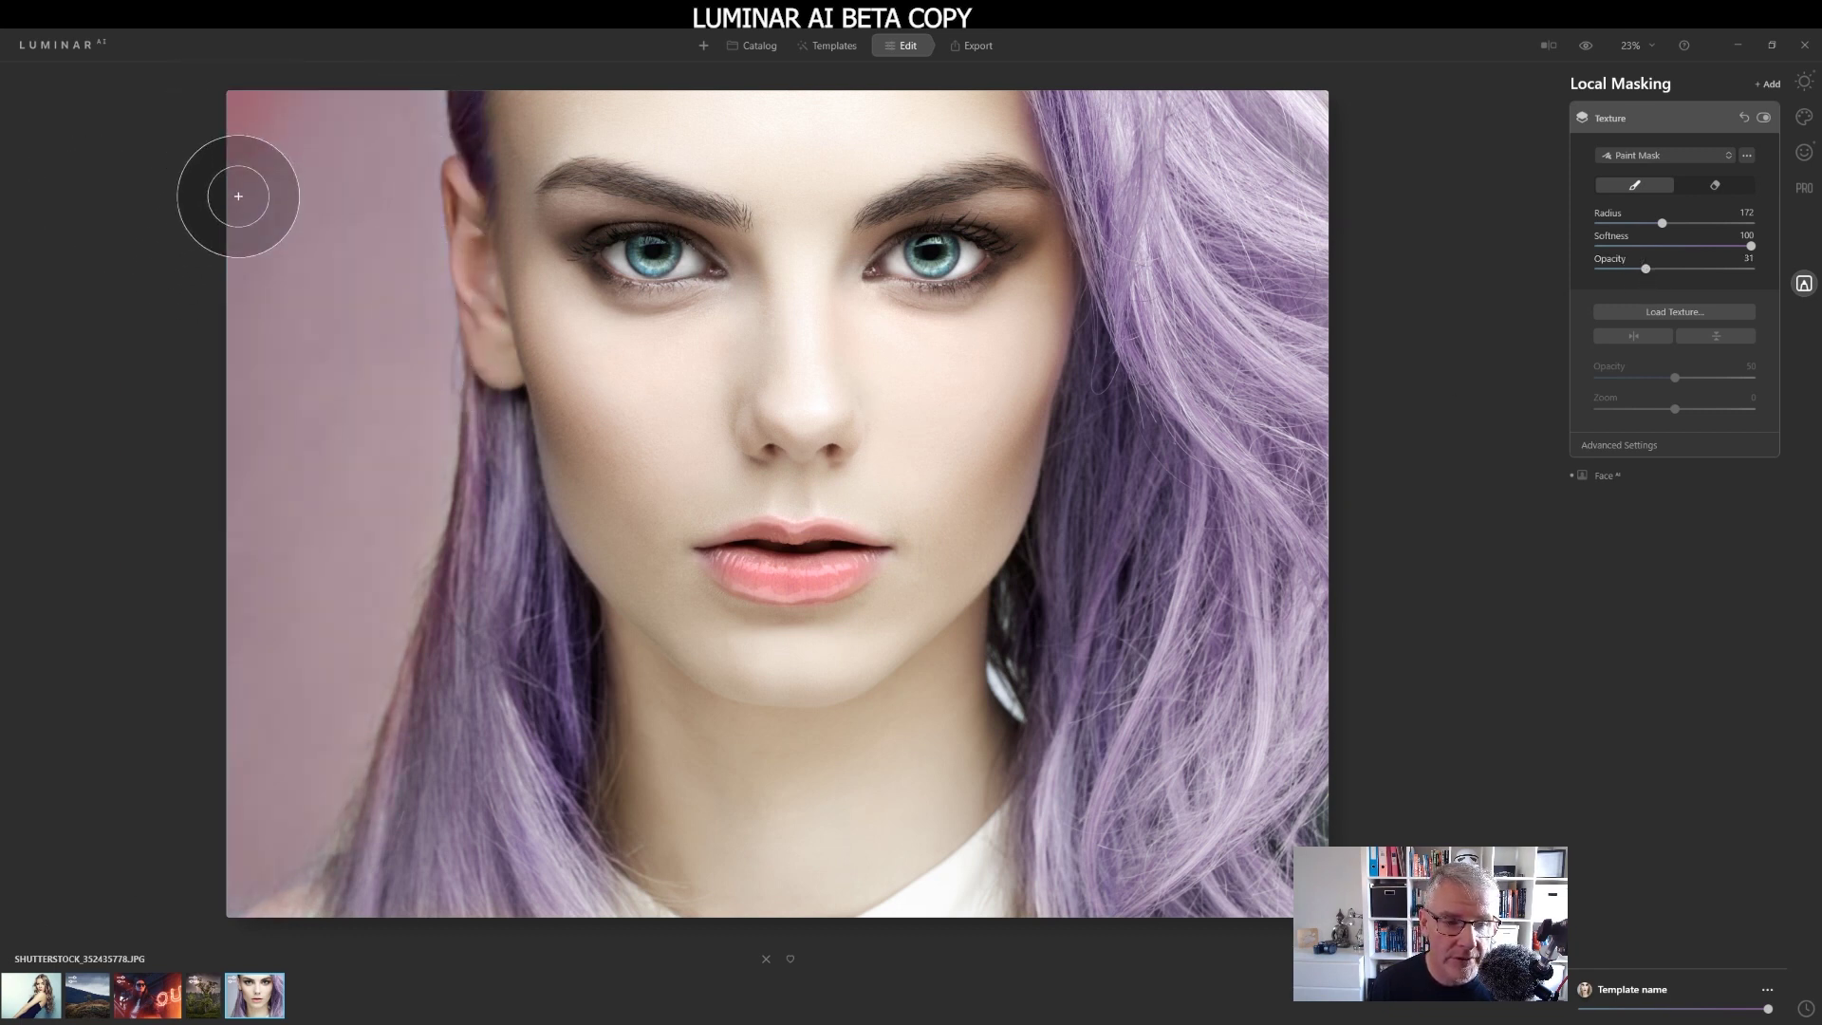
mouse_move(215, 710)
left_mouse_down()
mouse_move(196, 847)
mouse_move(253, 569)
mouse_move(277, 187)
mouse_move(301, 133)
left_mouse_up()
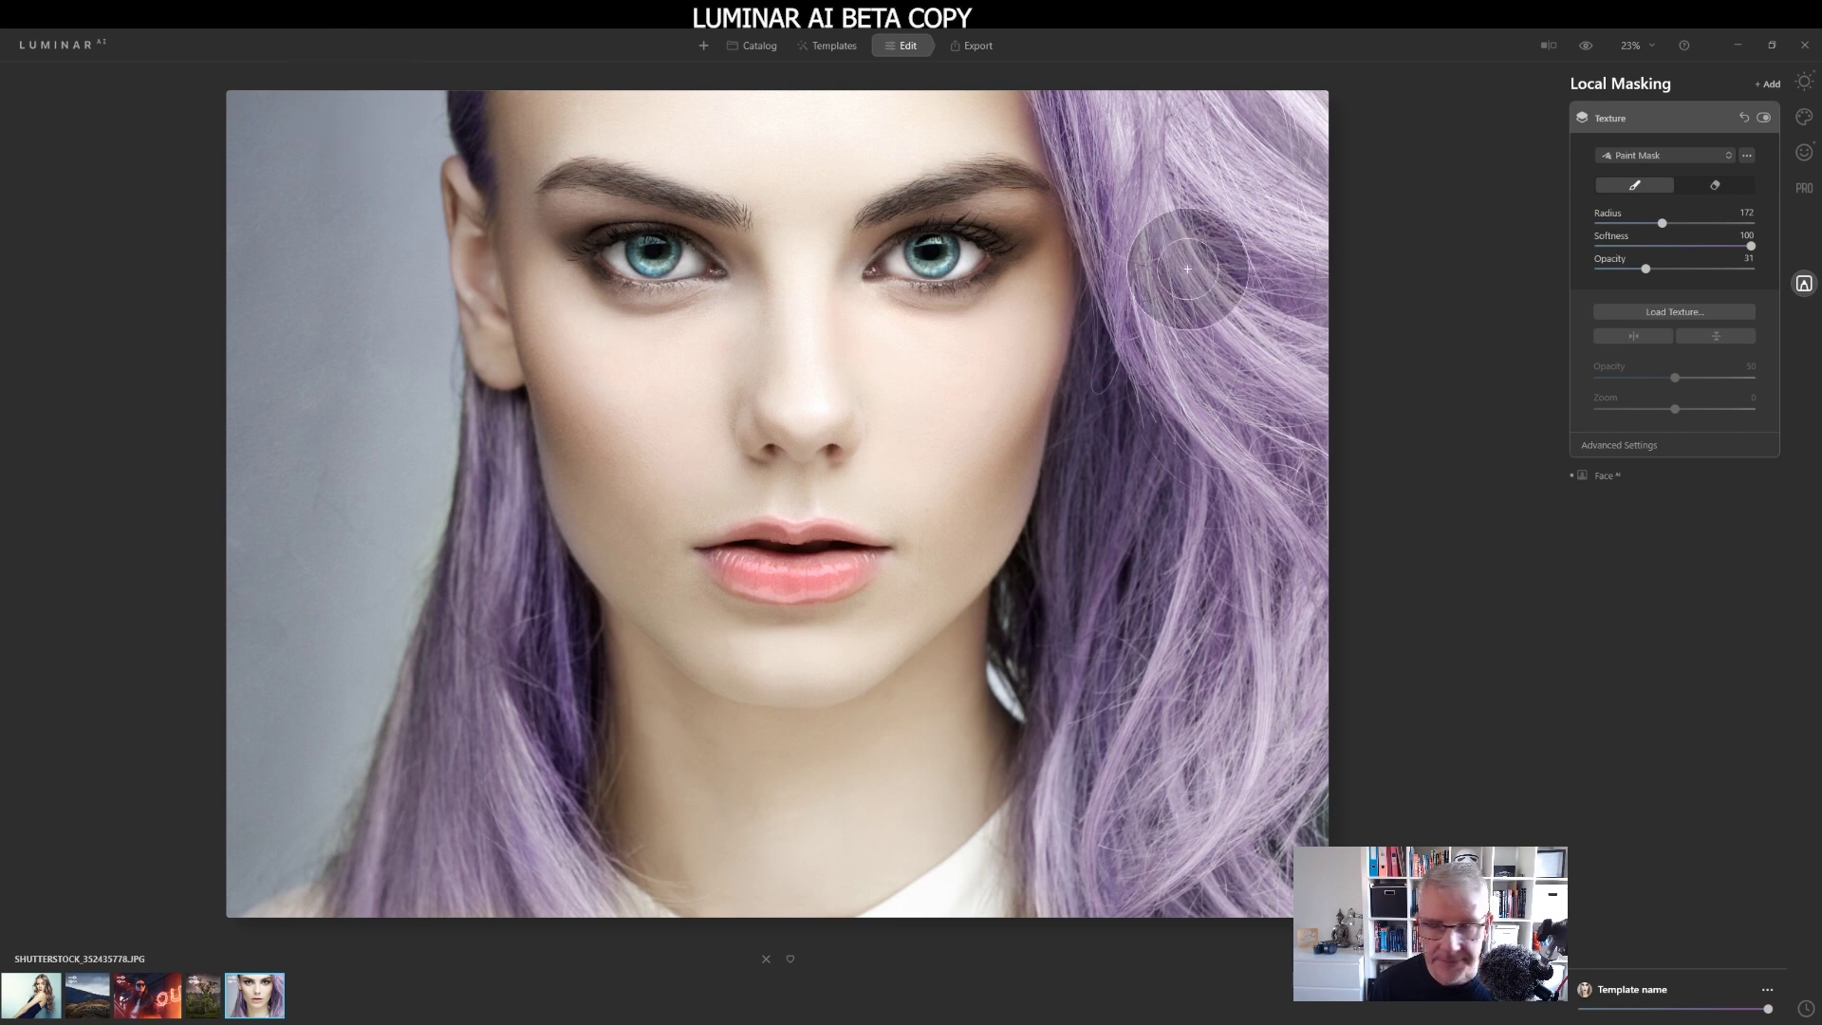
left_click_drag(1646, 270, 1639, 270)
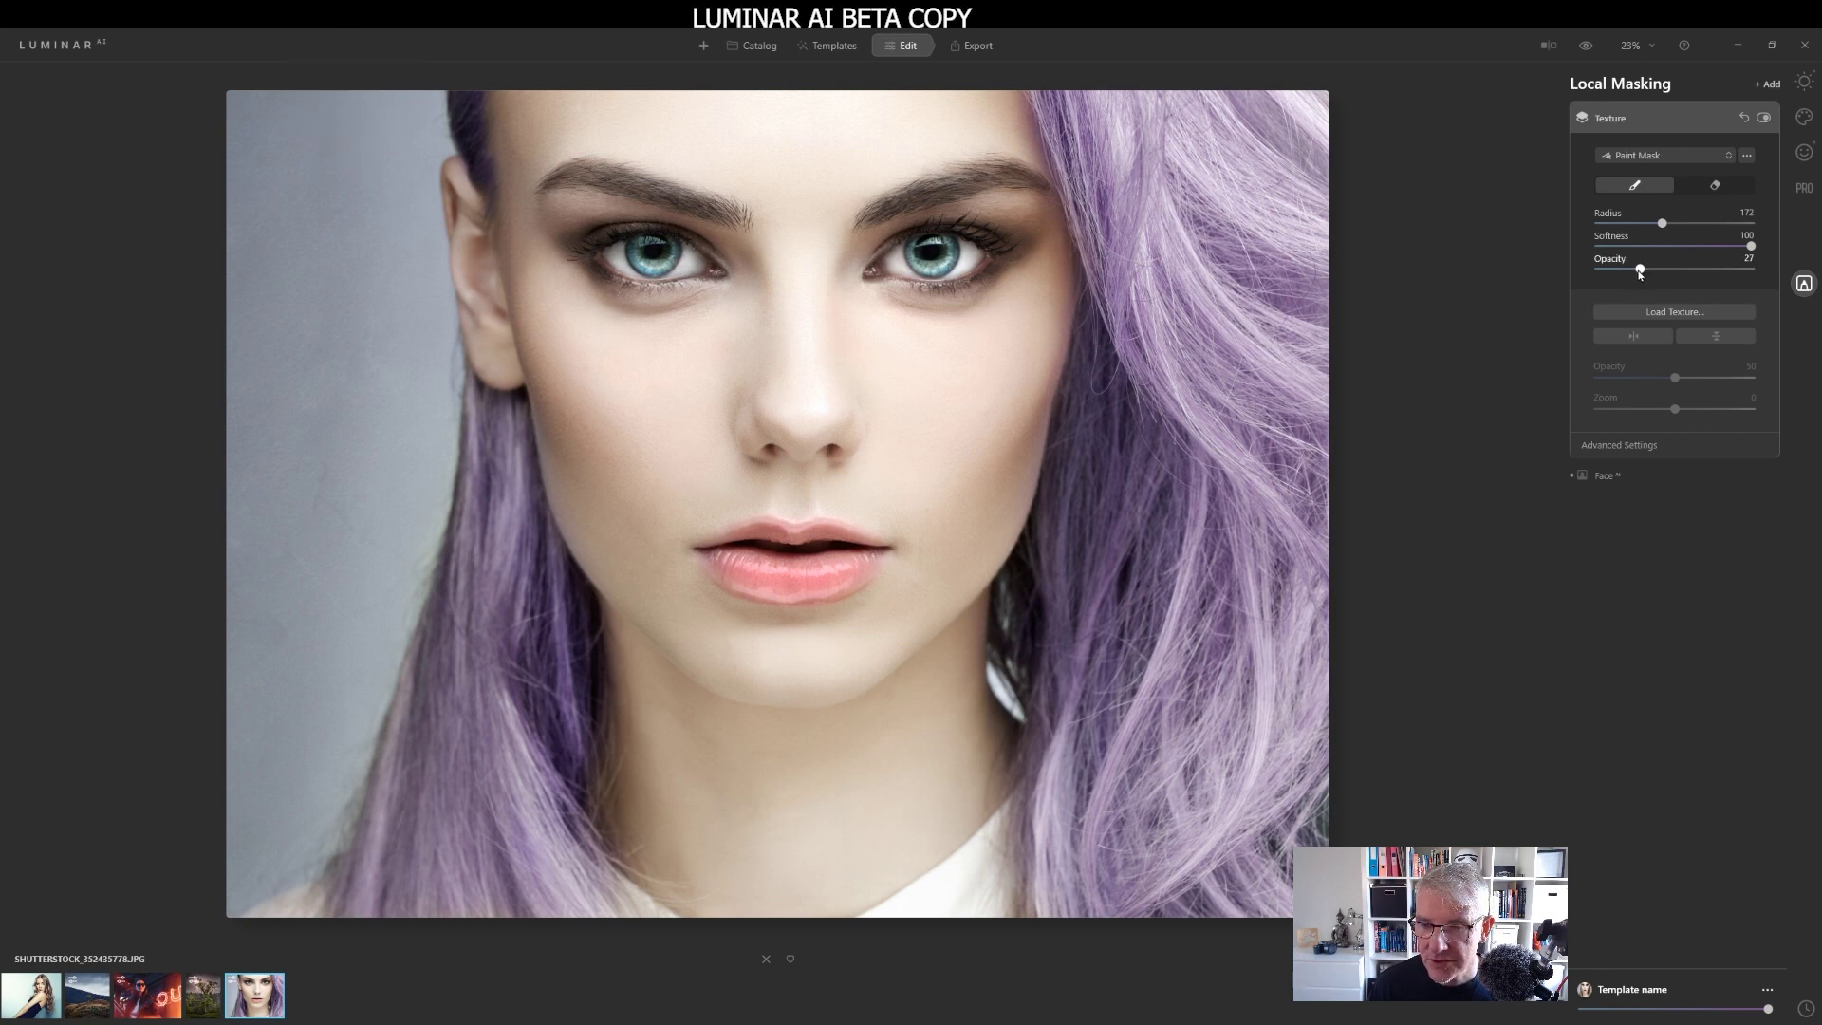
mouse_move(352, 86)
left_mouse_down()
mouse_move(374, 110)
mouse_move(395, 309)
mouse_move(391, 487)
mouse_move(317, 699)
mouse_move(370, 123)
mouse_move(407, 116)
mouse_move(366, 89)
mouse_move(326, 561)
mouse_move(252, 452)
mouse_move(208, 717)
mouse_move(285, 387)
left_mouse_up()
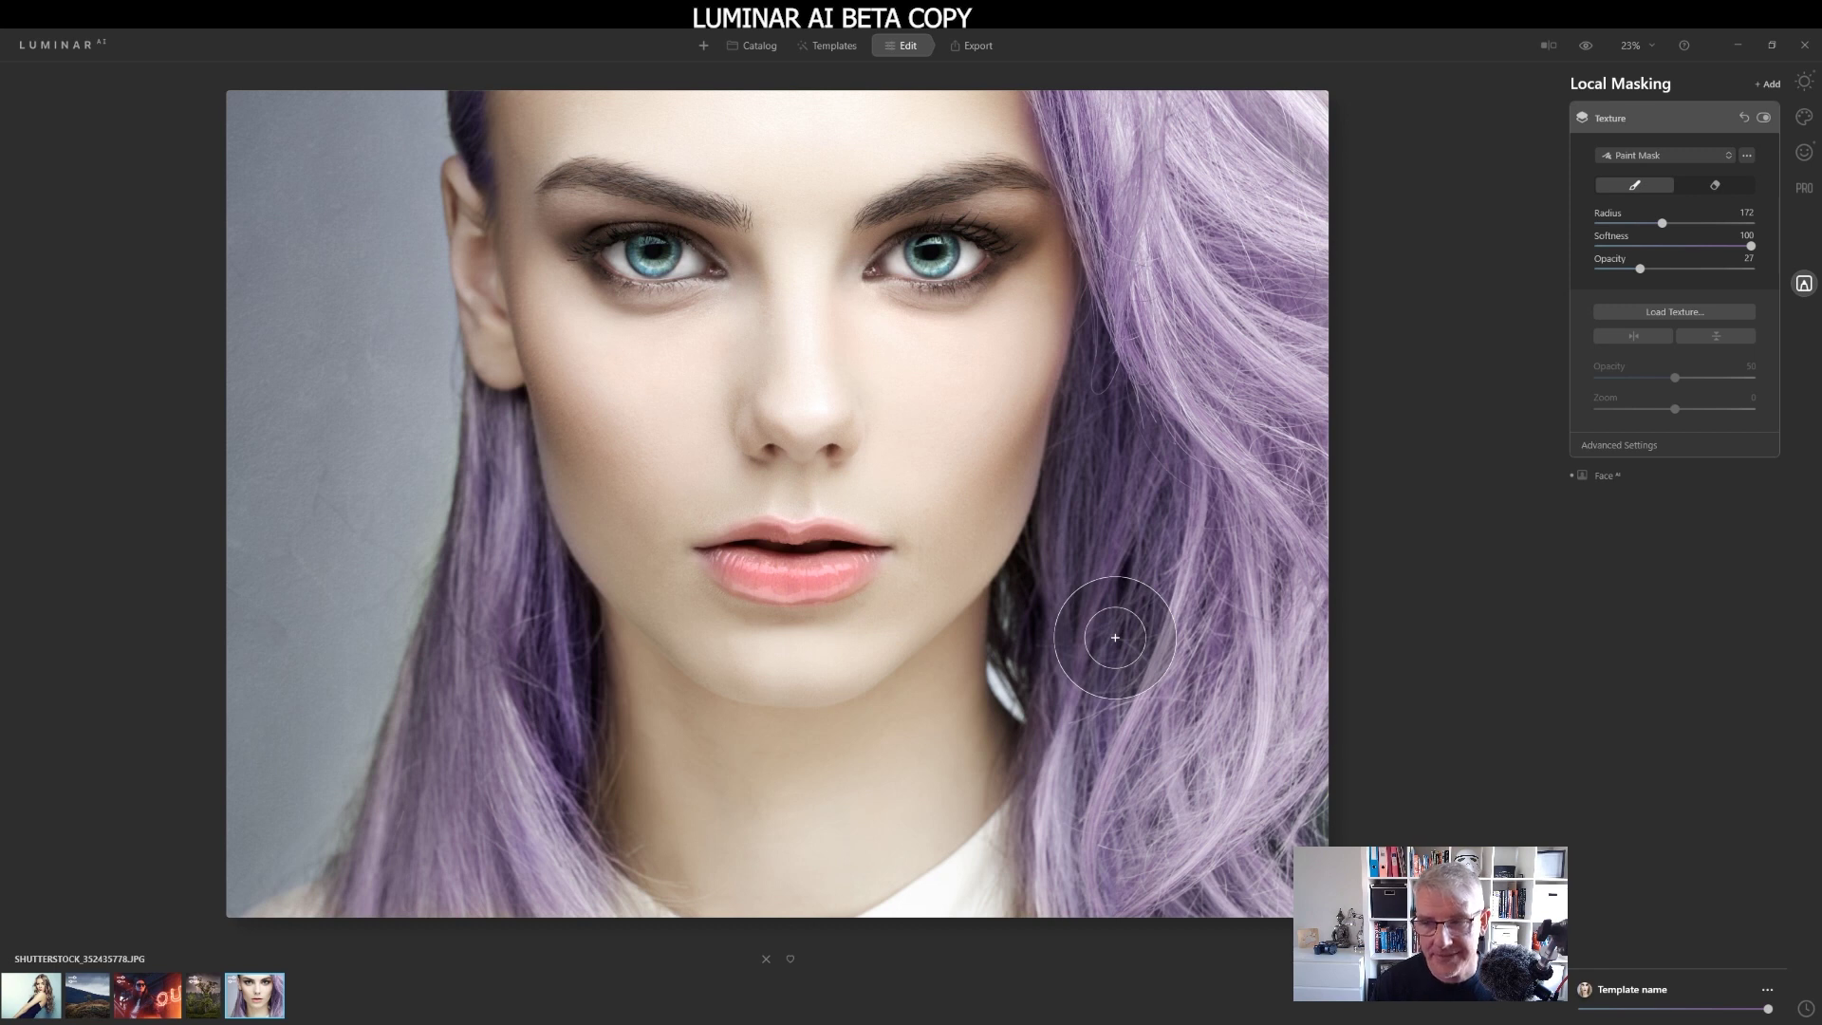
Apply a Vignette with an Amount of -45 and choose the face as its subject.
left_click(1803, 80)
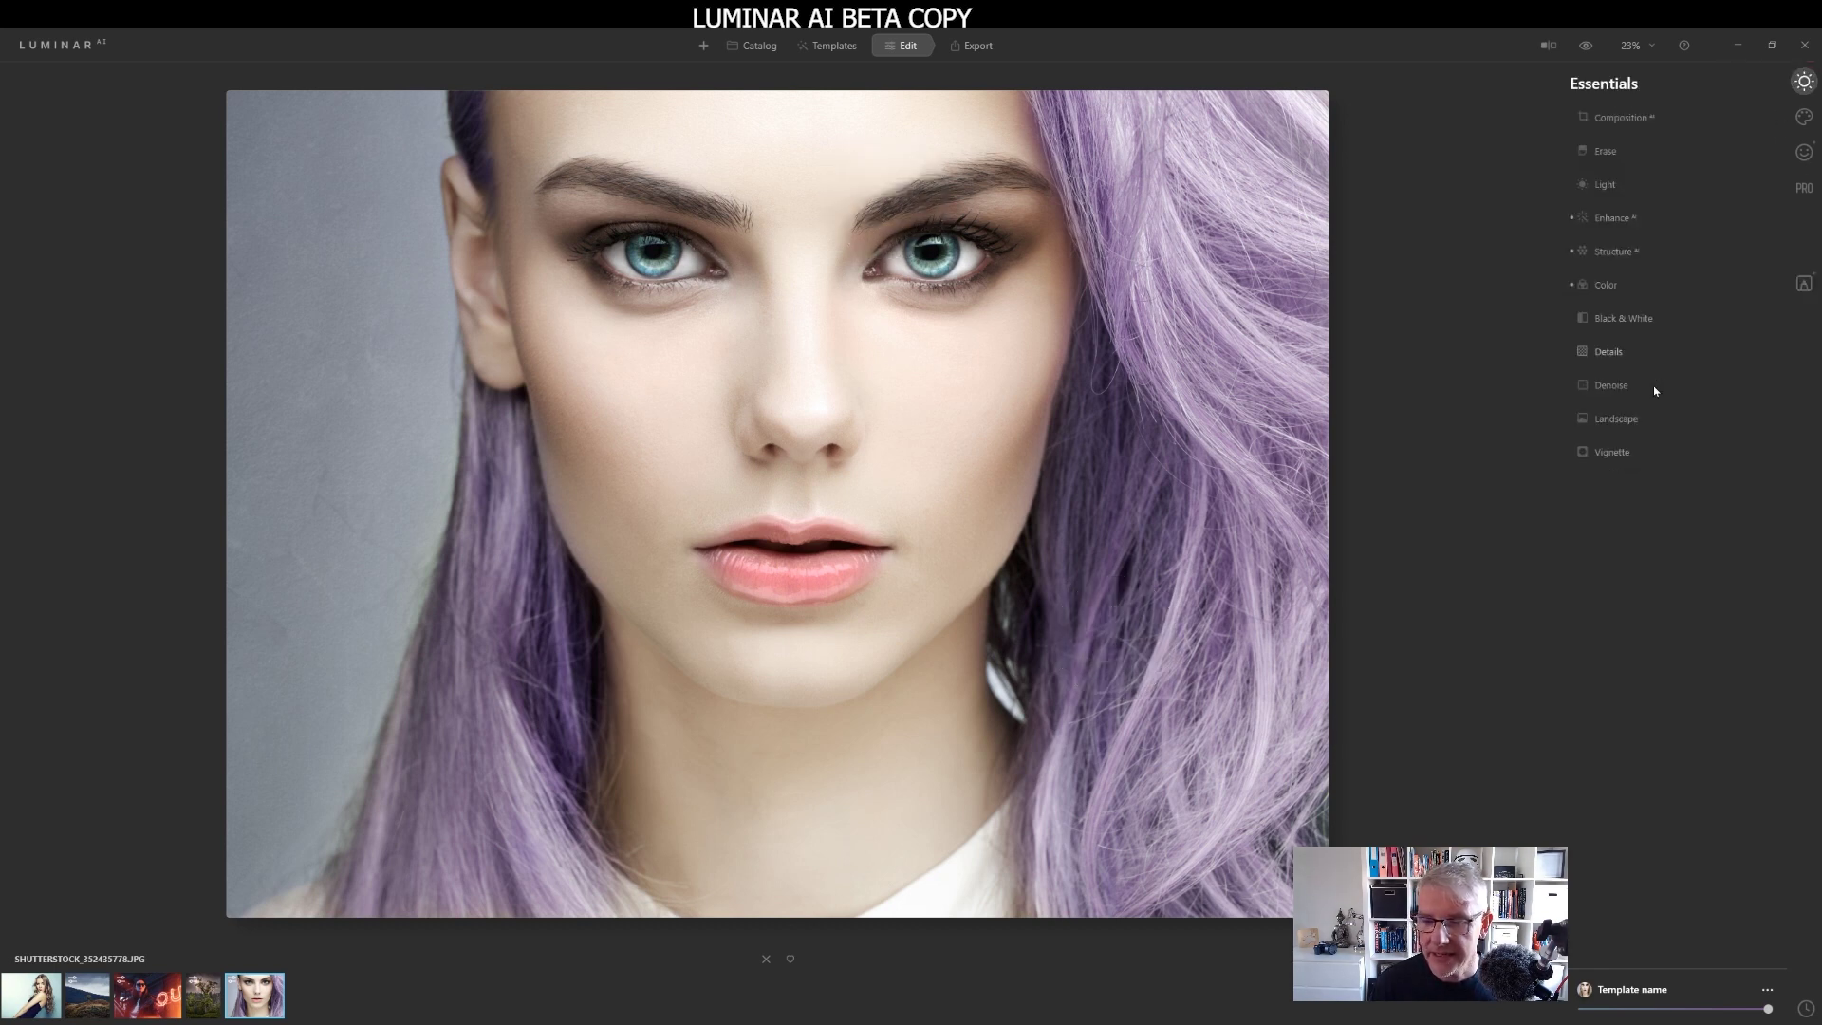
left_click(1612, 453)
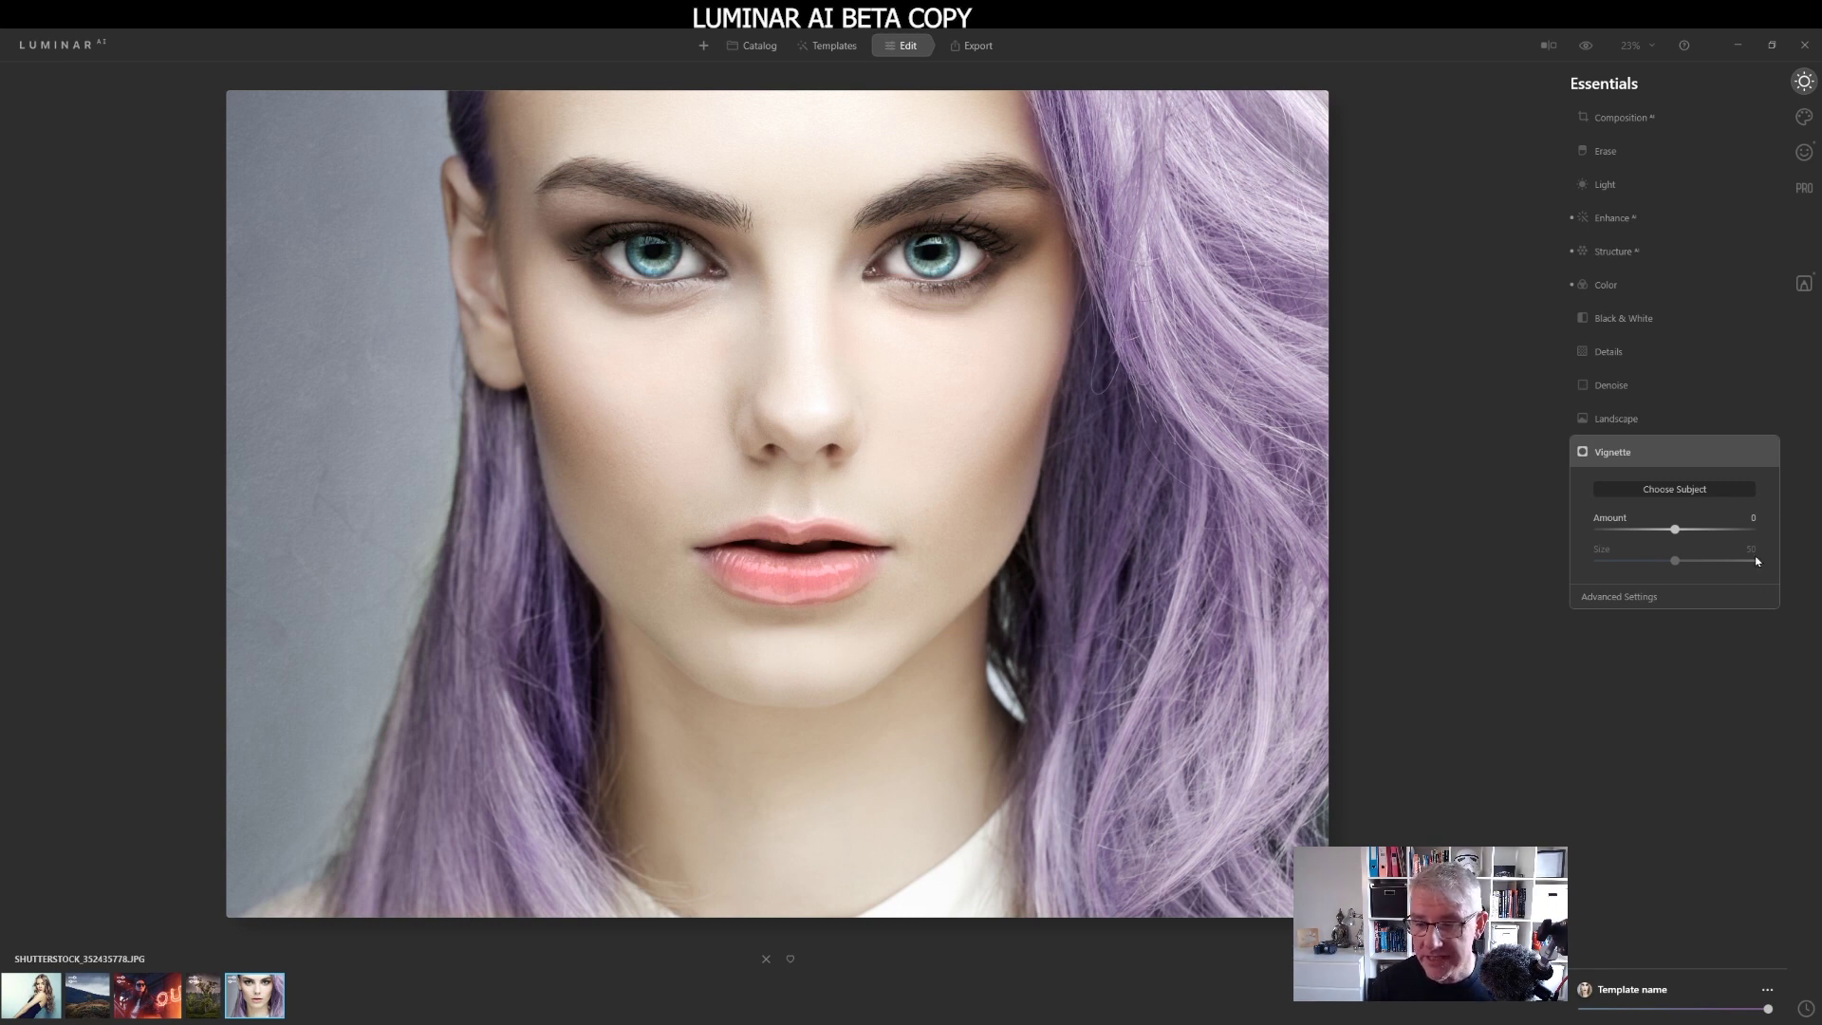
left_click_drag(1674, 533, 1641, 534)
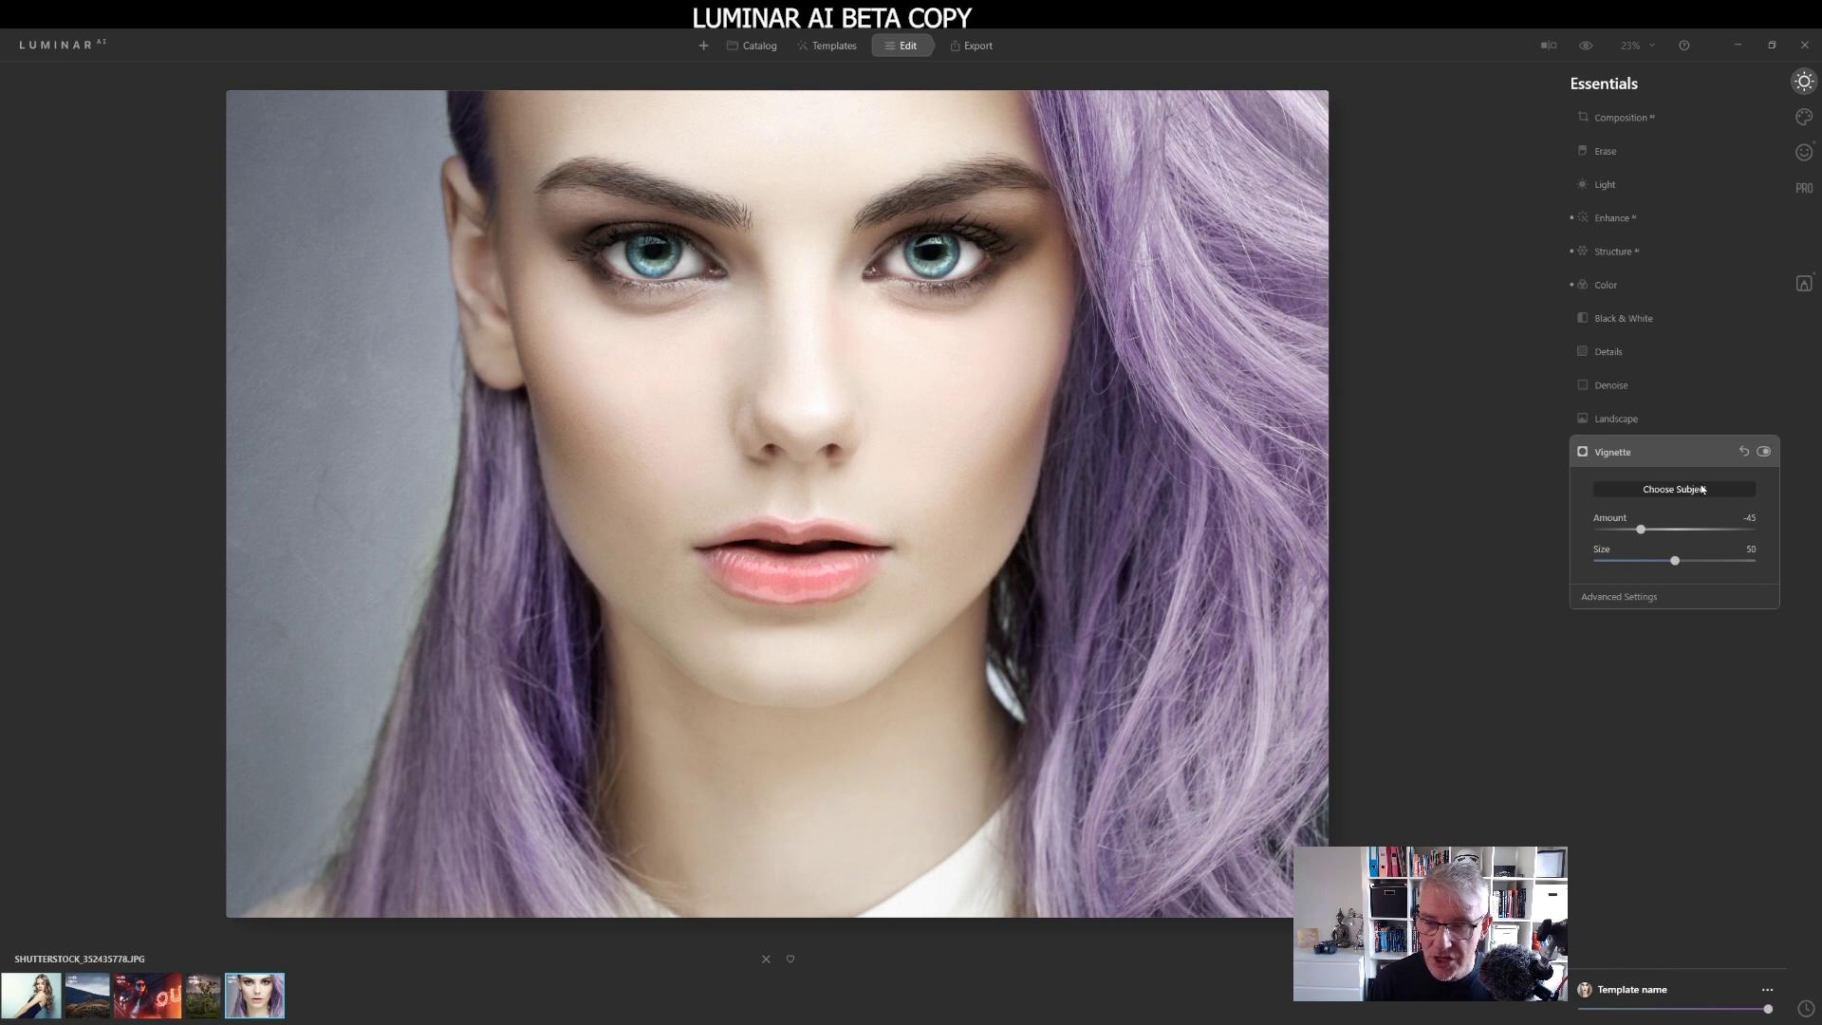
left_click(1662, 497)
left_click(903, 424)
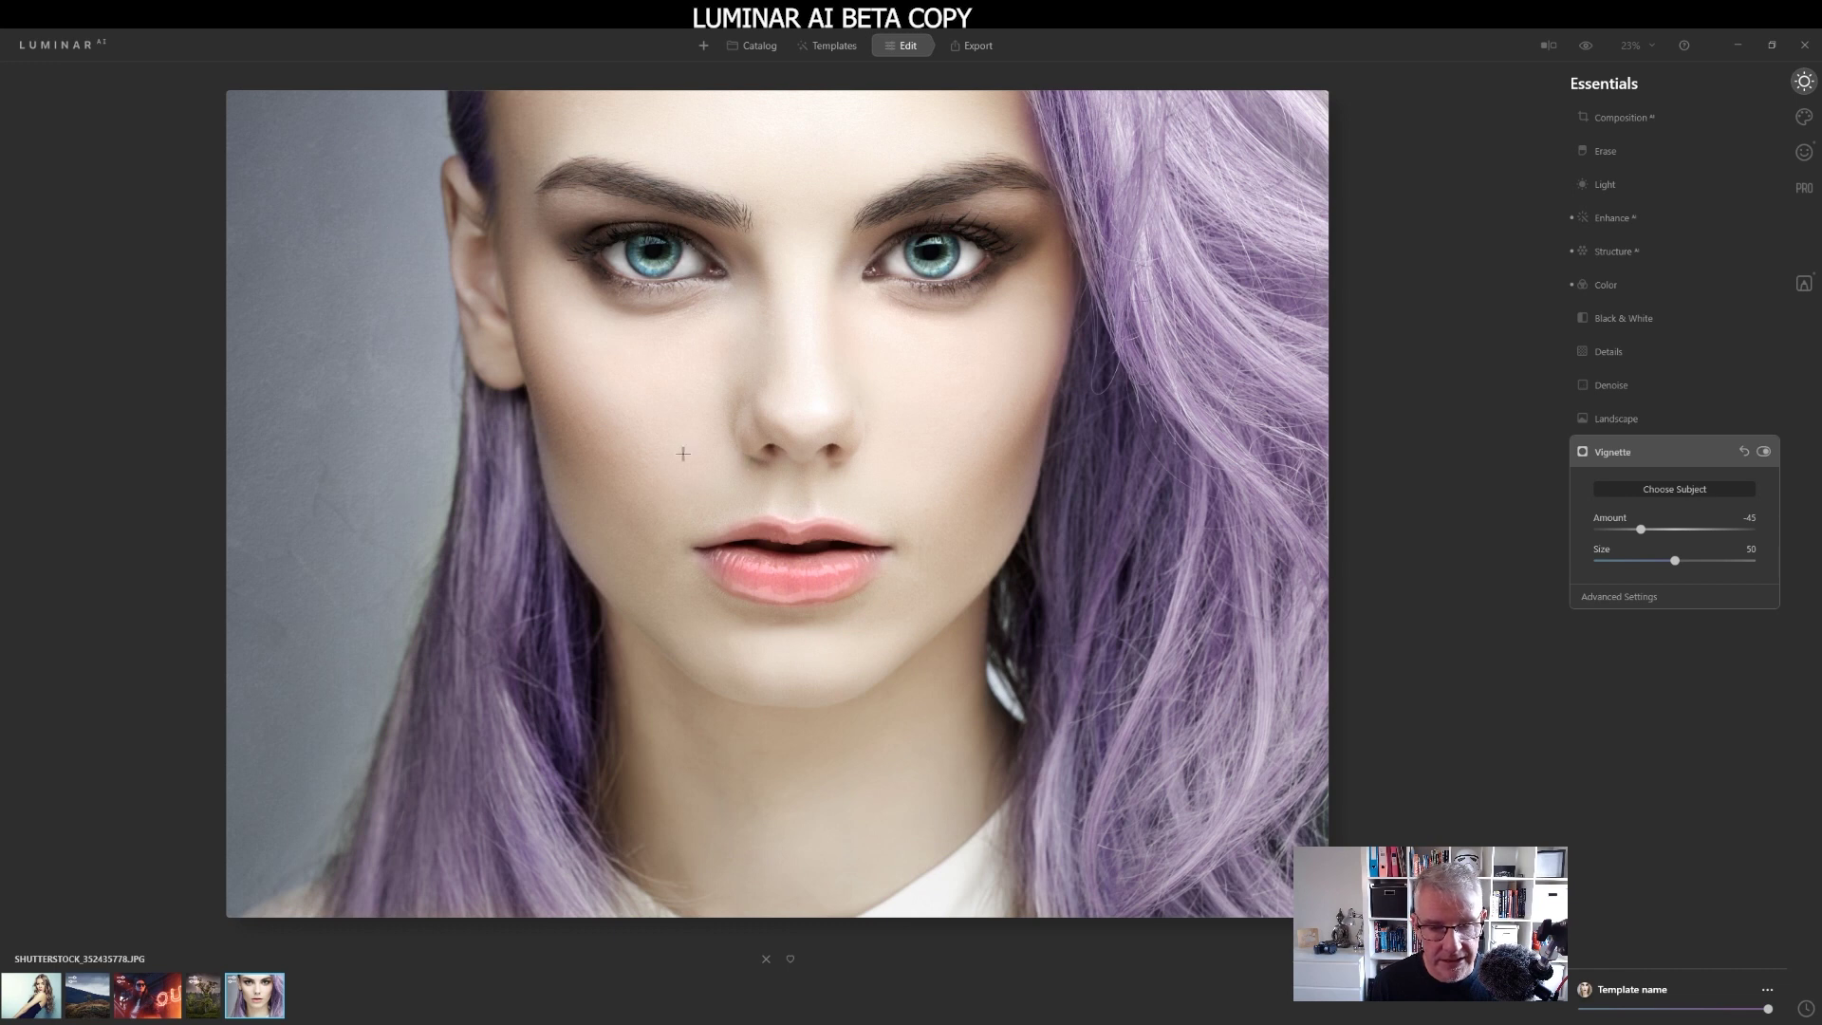
left_click(621, 513)
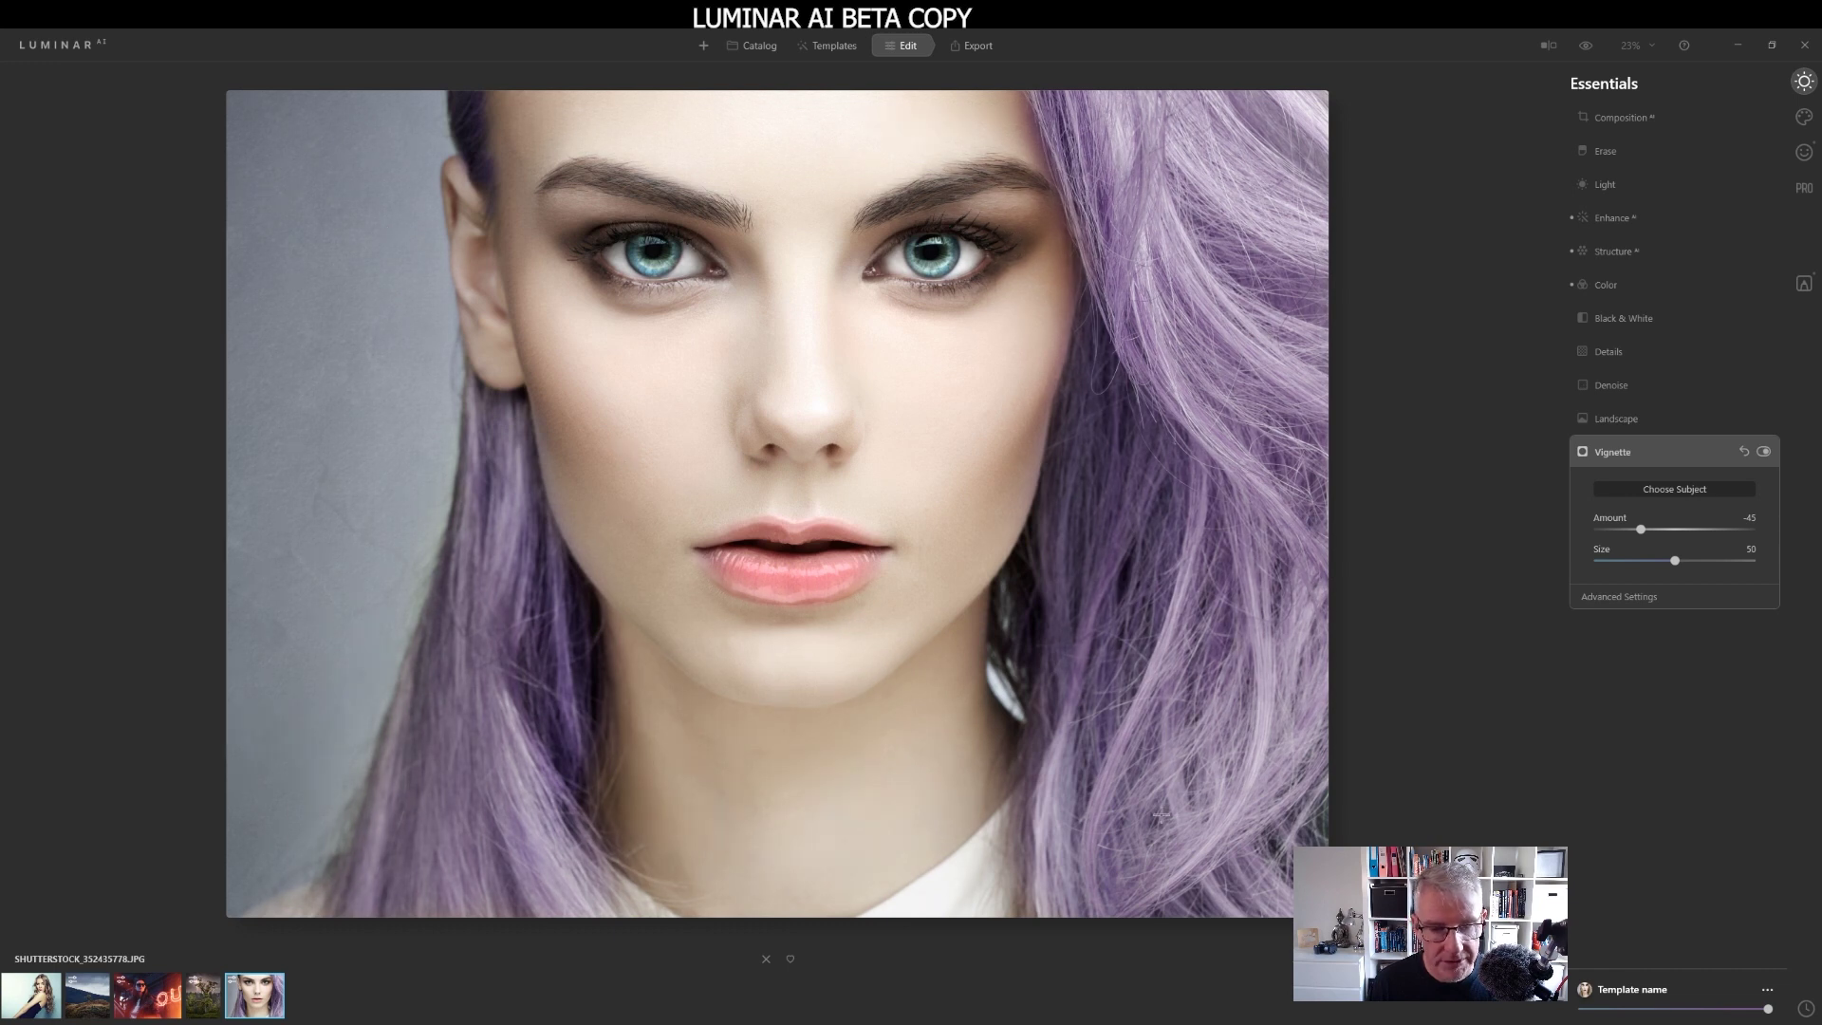